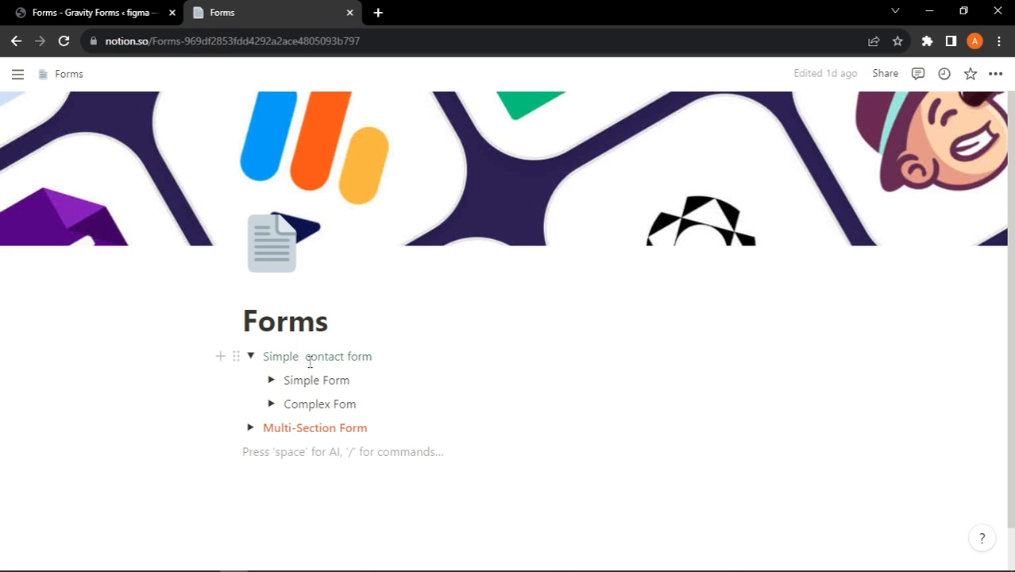
Step: Expand the Simple Form outline on the Notion Forms page to read which fields it needs
left_click(272, 381)
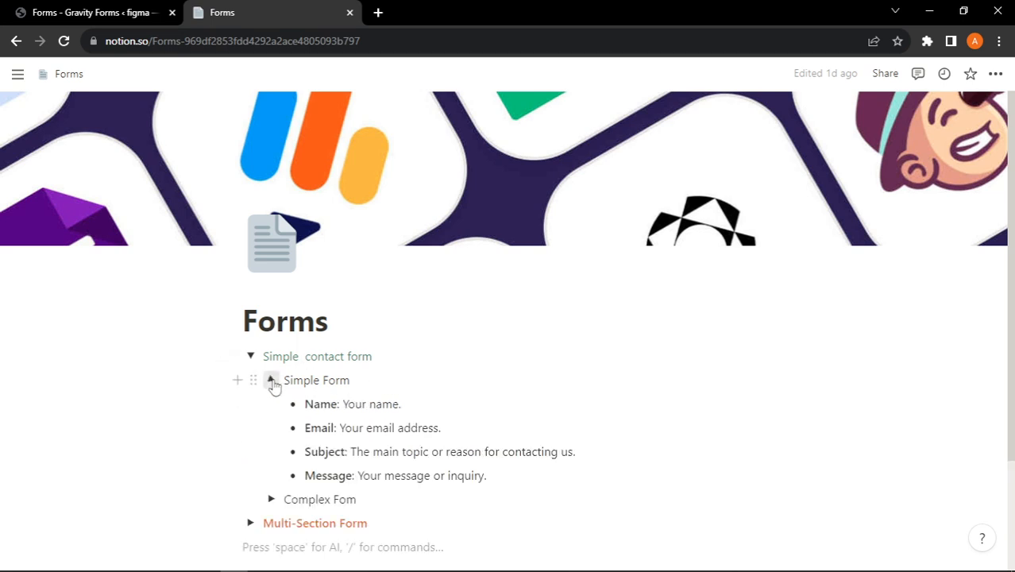
left_click(320, 404)
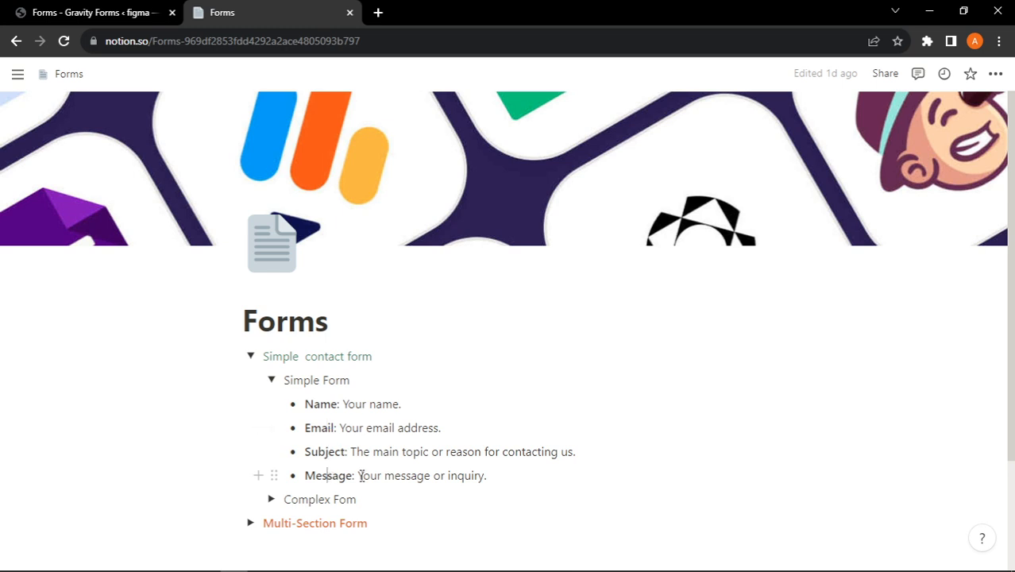
left_click(66, 7)
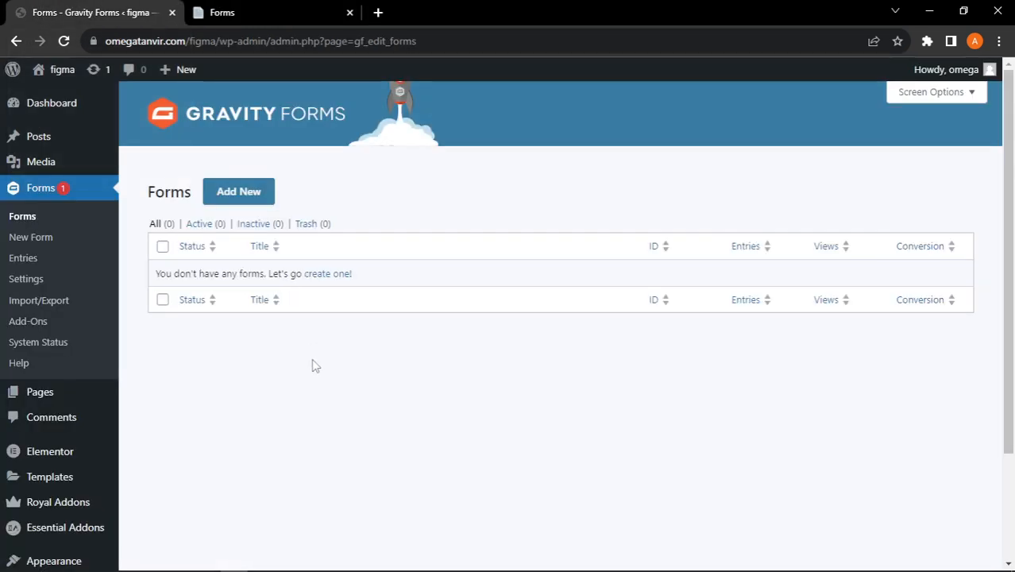
Step: Create a new blank form titled "Contact Form" in Gravity Forms
left_click(243, 193)
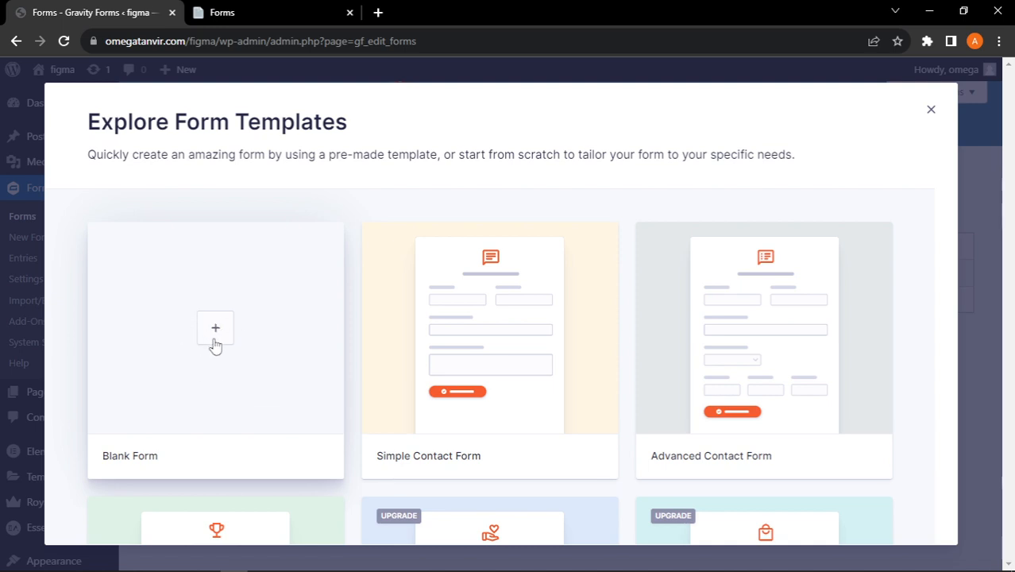
mouse_move(490, 310)
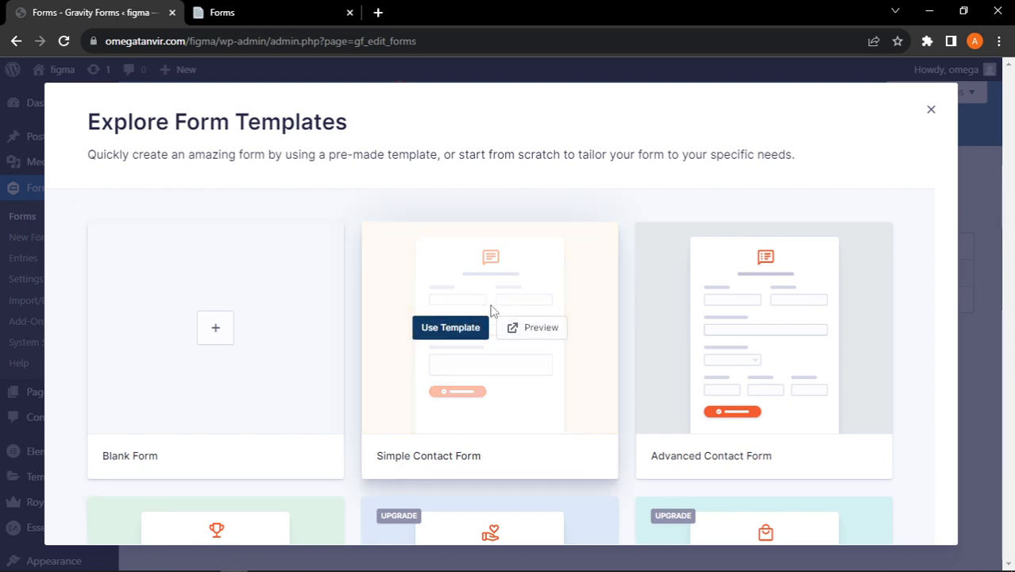
scroll(428, 308, "down", 1)
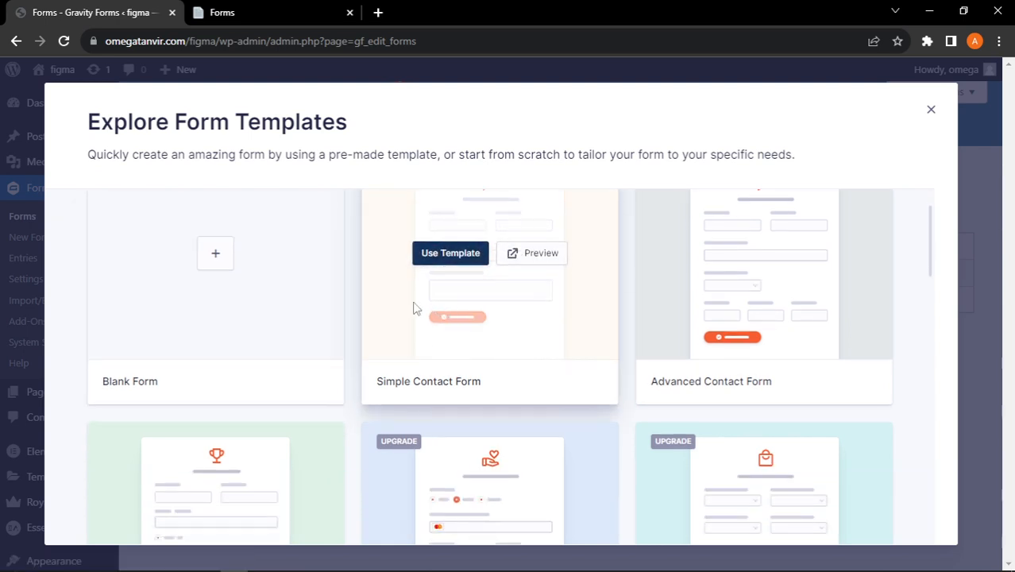
scroll(179, 313, "up", 1)
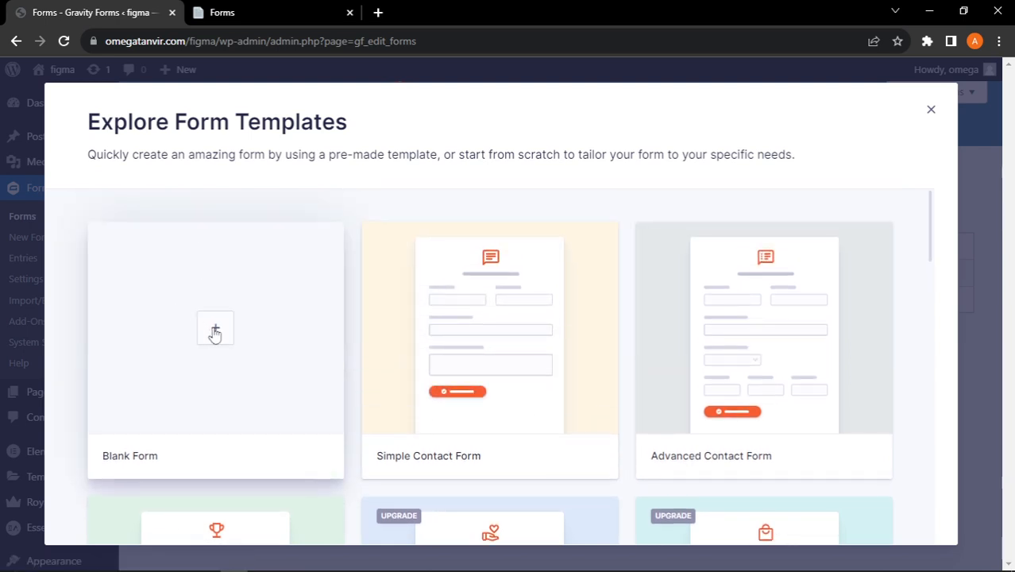
left_click(218, 328)
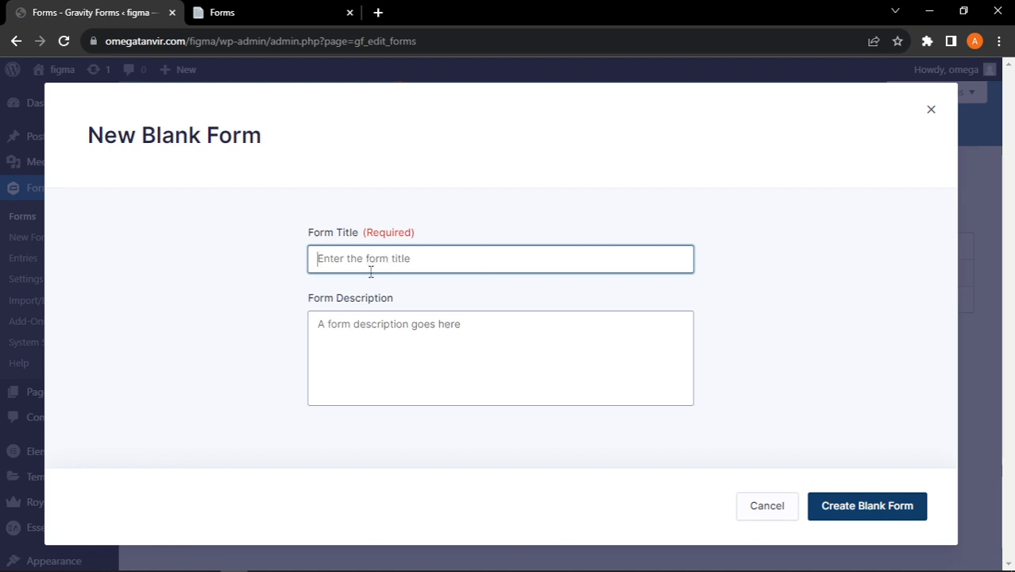
type("Contact Form")
left_click(881, 514)
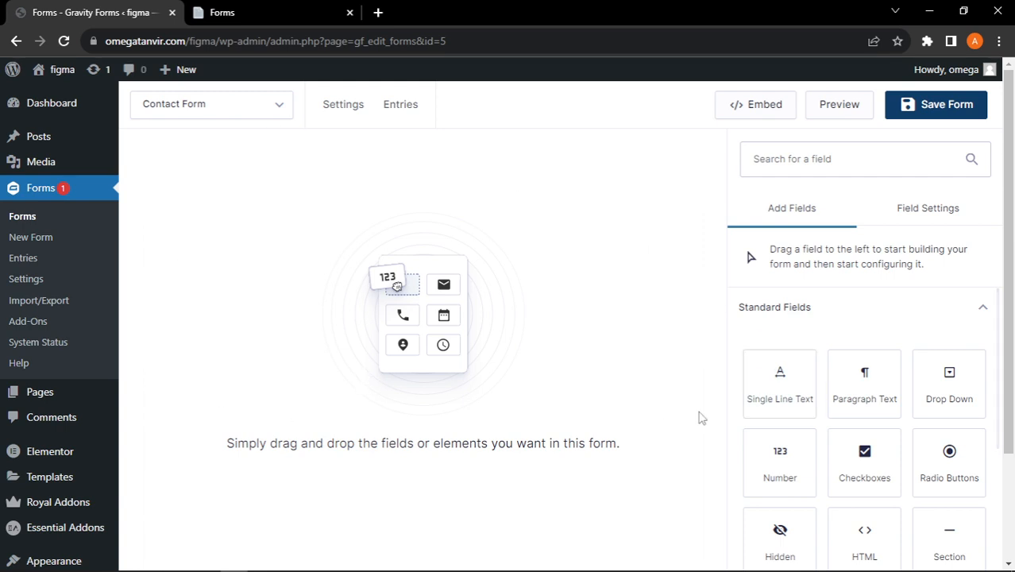
left_click_drag(772, 377, 315, 234)
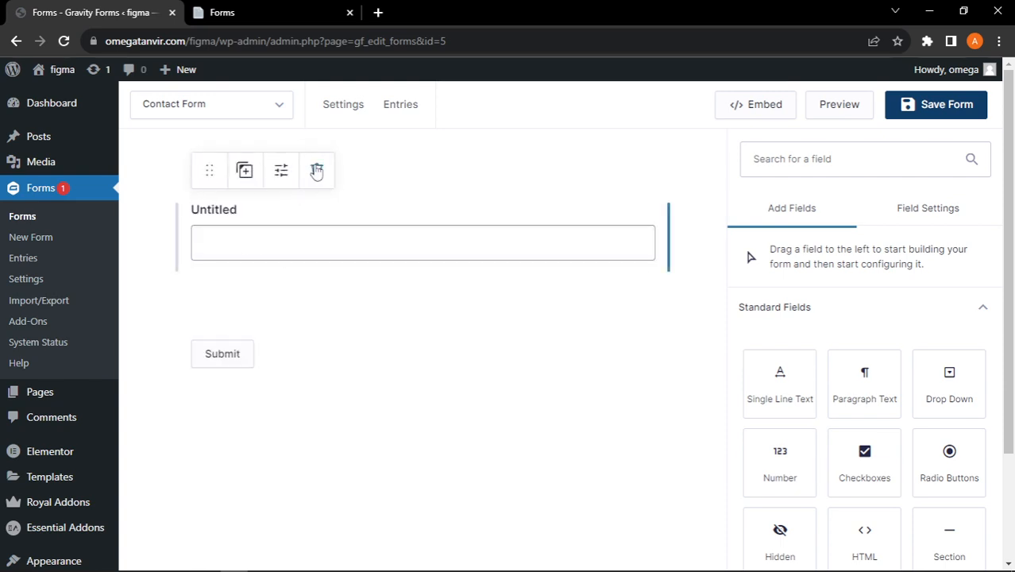
left_click(317, 170)
key("Return")
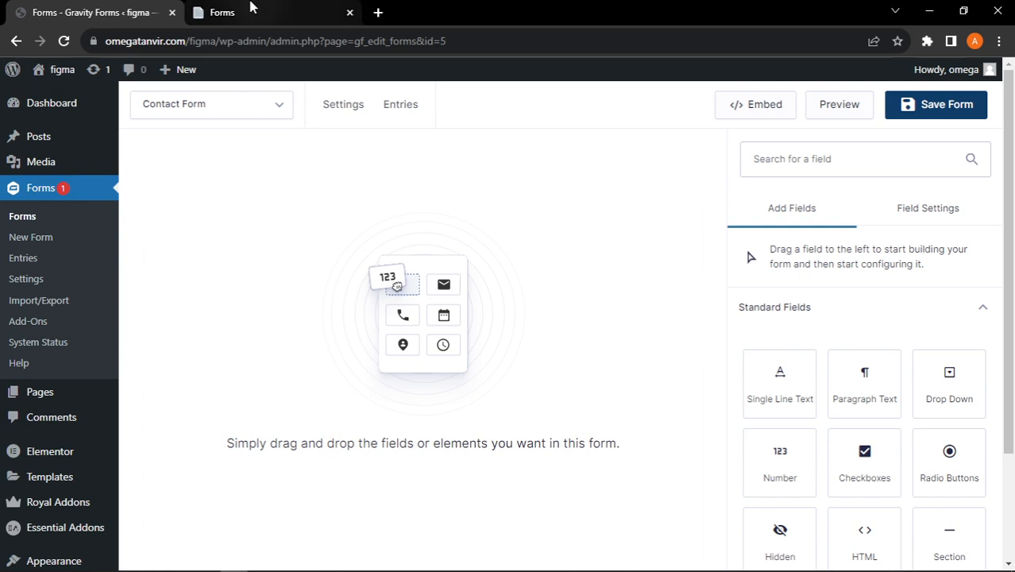
Step: Check the Simple Form field list in the Notion notes and the Standard and Advanced field types offered by the form editor
left_click(250, 9)
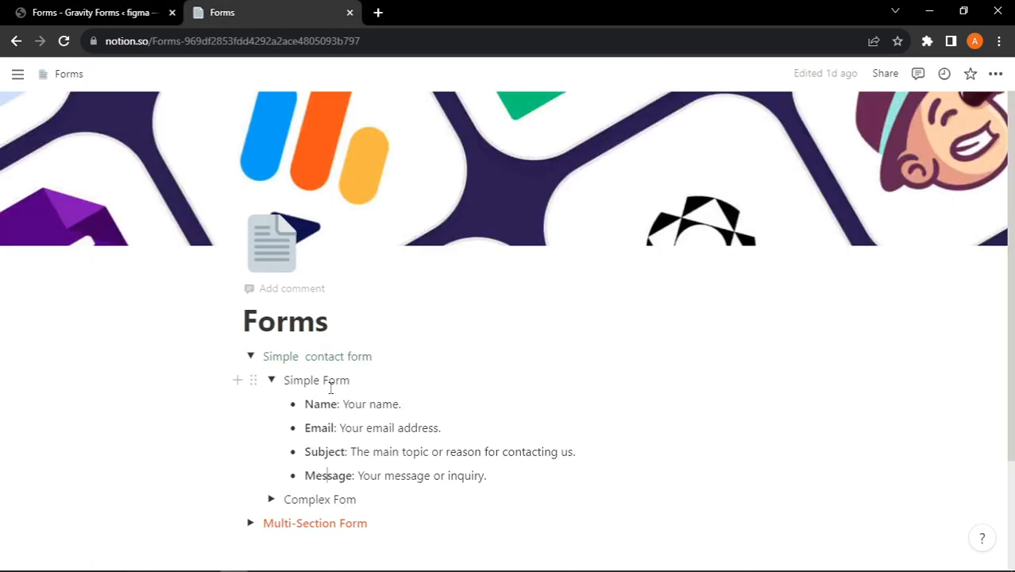
scroll(349, 368, "down", 1)
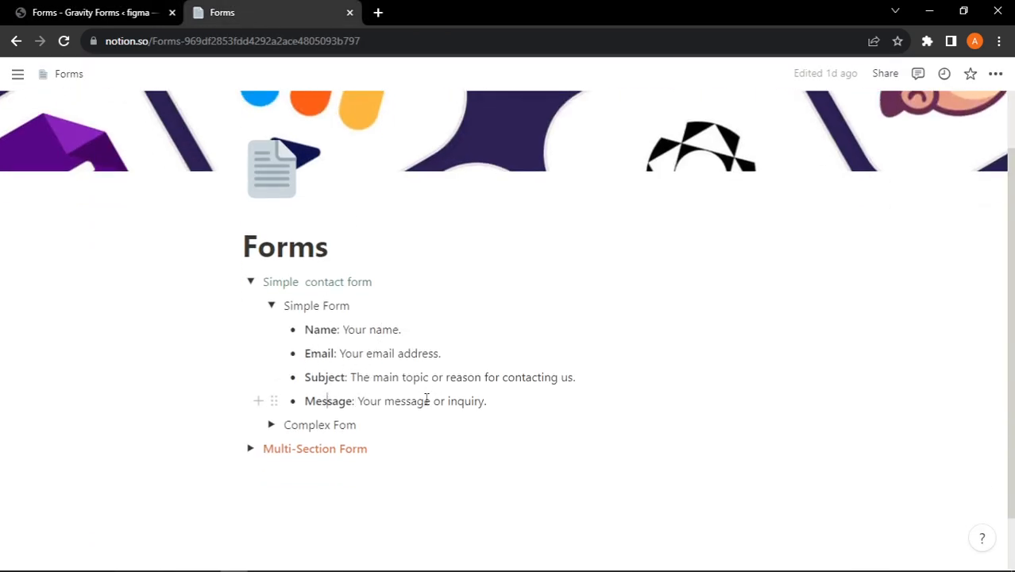
left_click(118, 8)
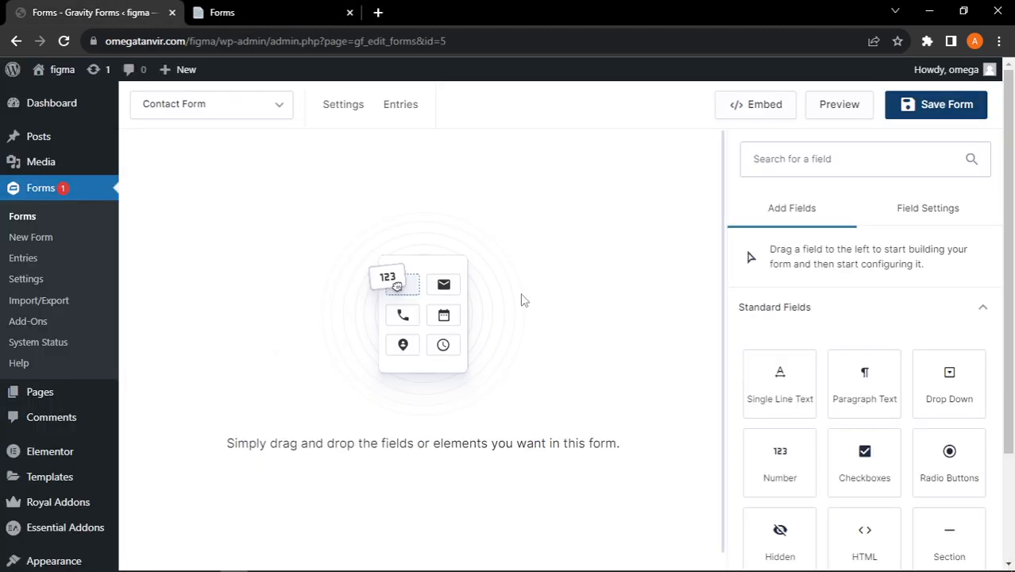
scroll(832, 361, "down", 2)
scroll(831, 361, "up", 2)
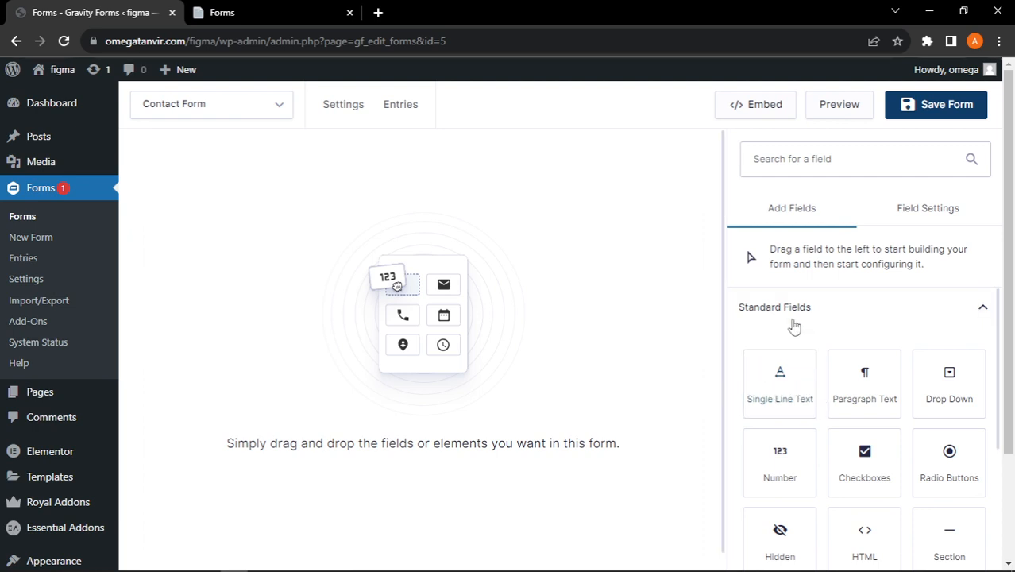
scroll(826, 476, "down", 4)
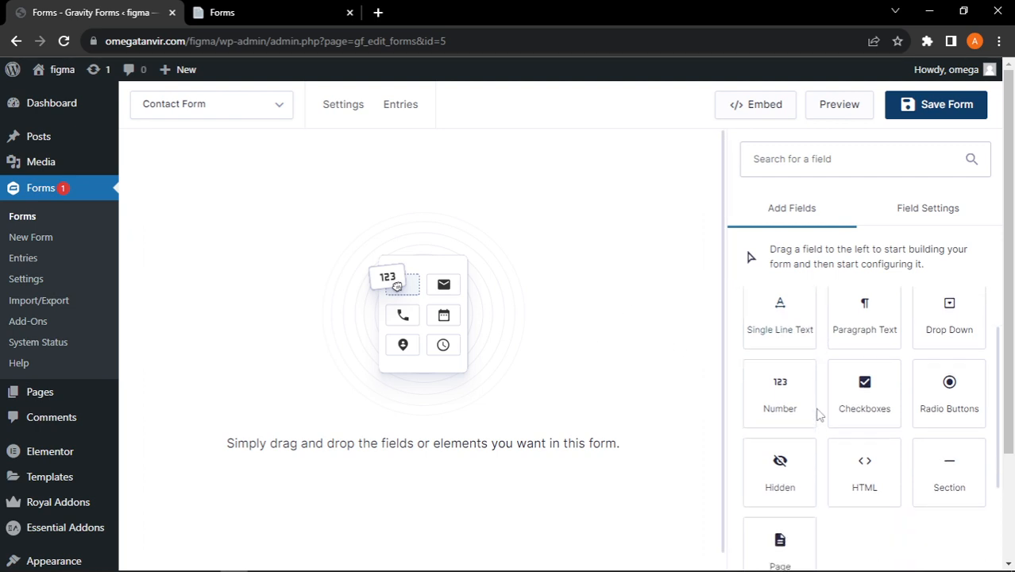
left_click(825, 485)
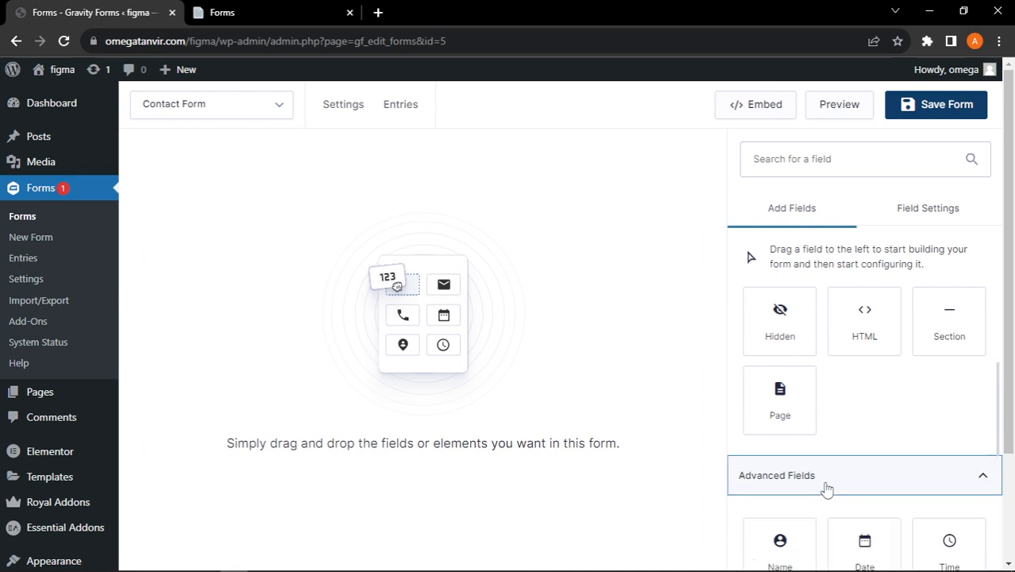
scroll(786, 480, "down", 1)
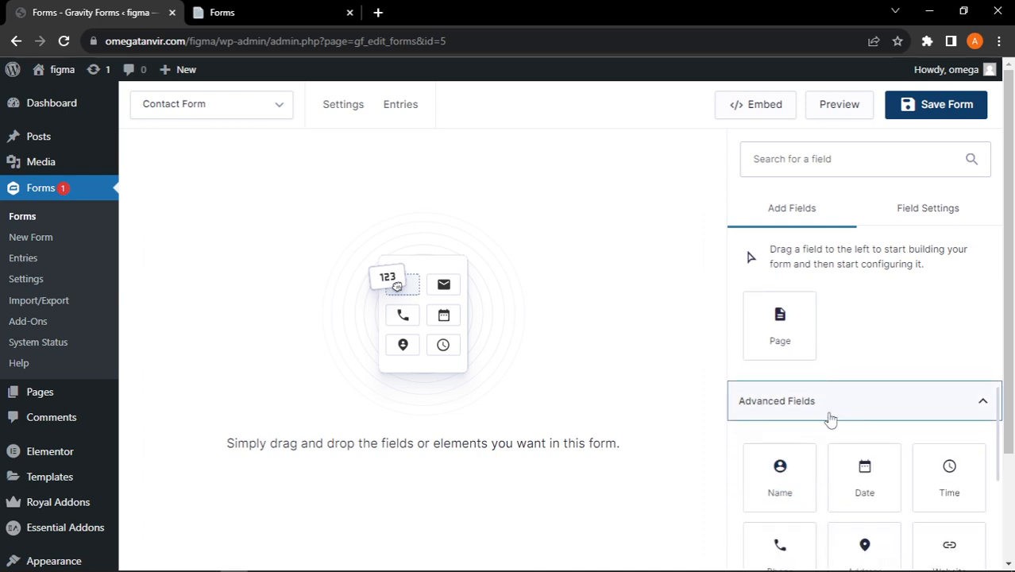
left_click(829, 413)
scroll(761, 318, "up", 3)
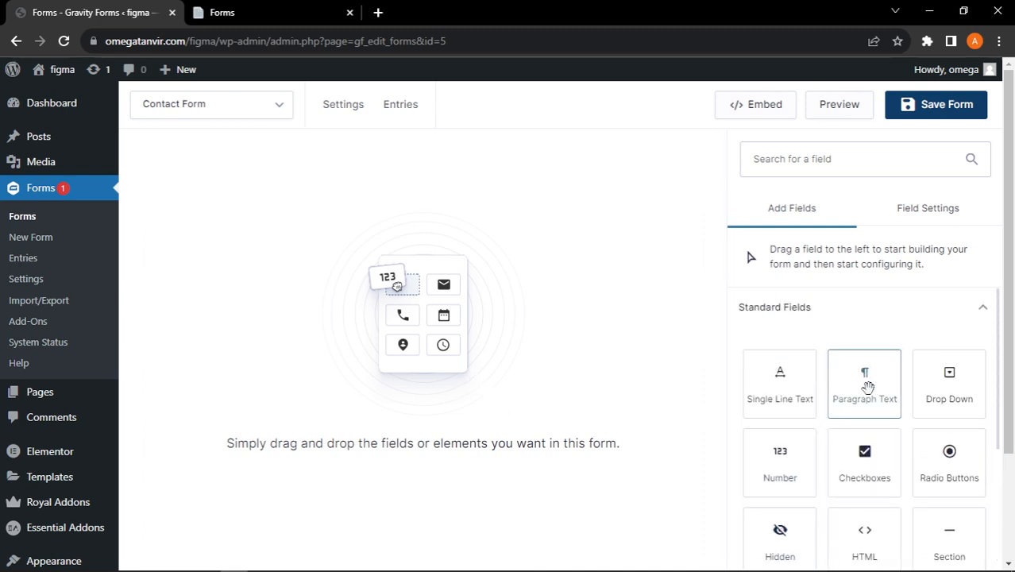
Step: Add a Single Line Text field to the empty Contact Form and show its field settings
left_click_drag(797, 322, 374, 253)
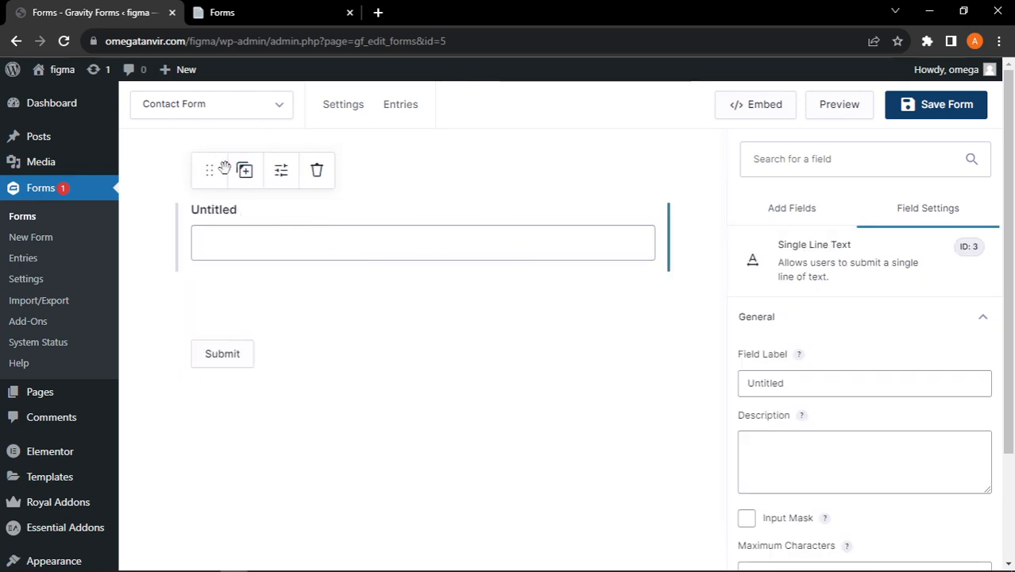
left_click_drag(208, 172, 238, 314)
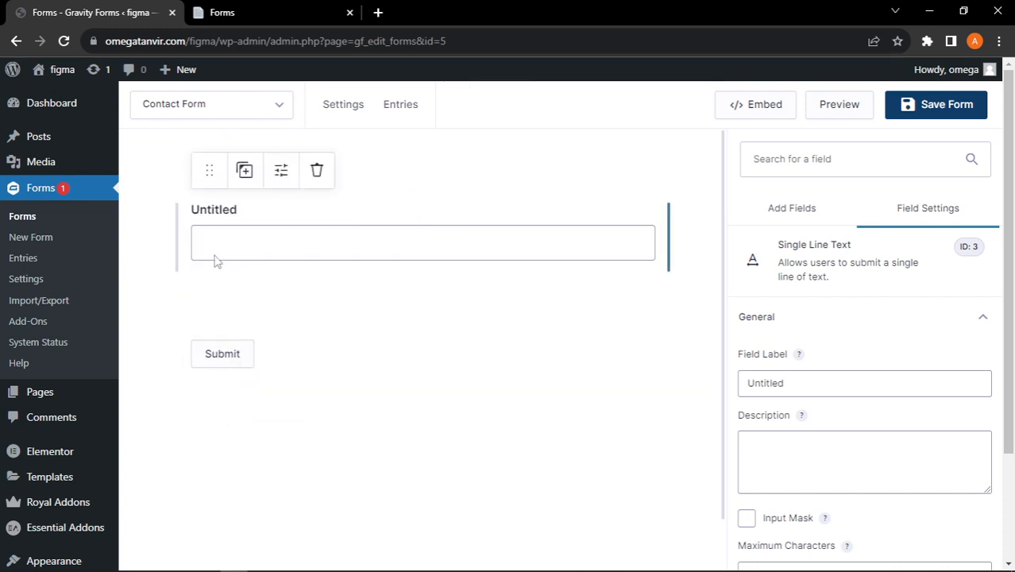
left_click(279, 172)
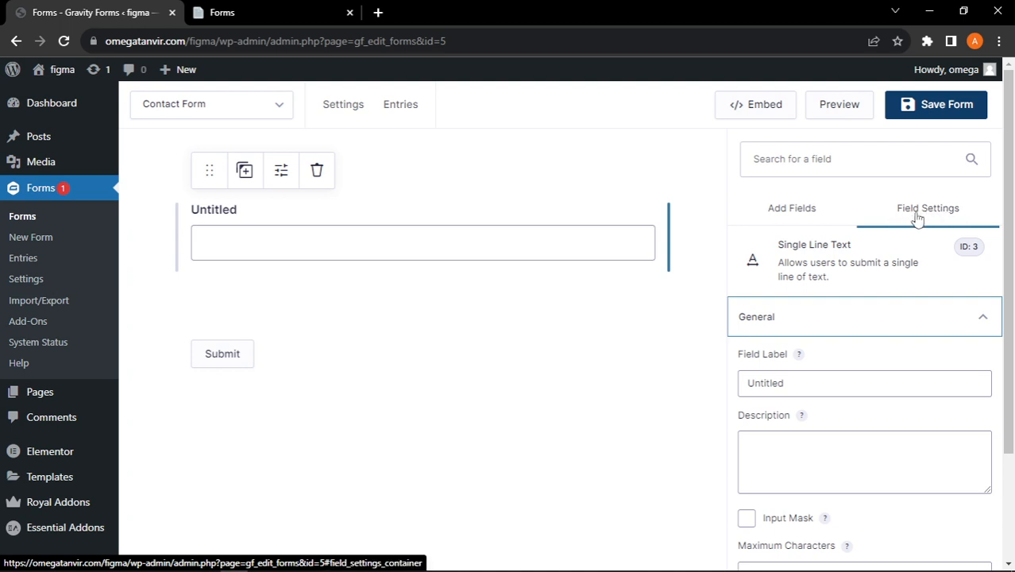
left_click(788, 213)
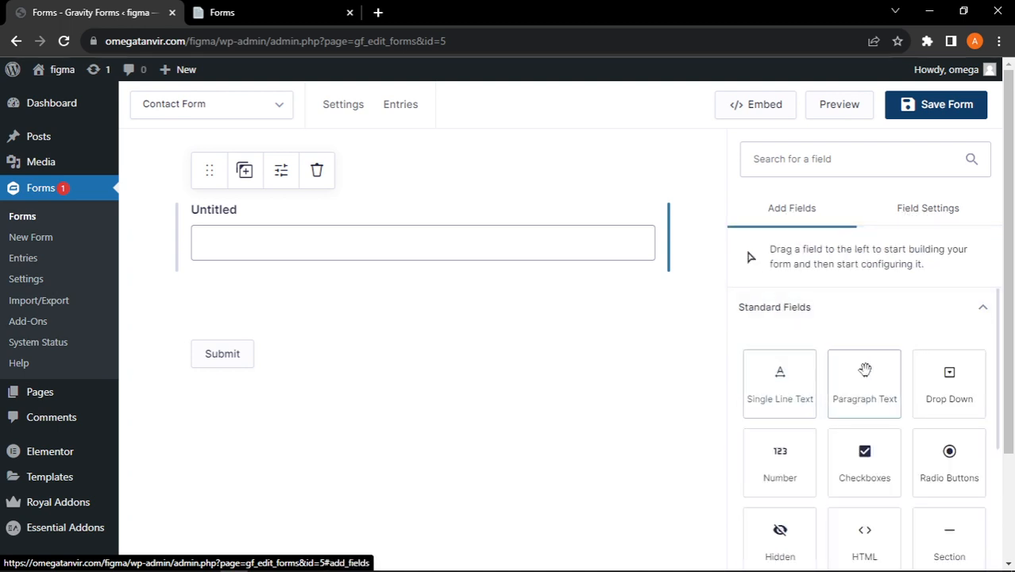
left_click(862, 209)
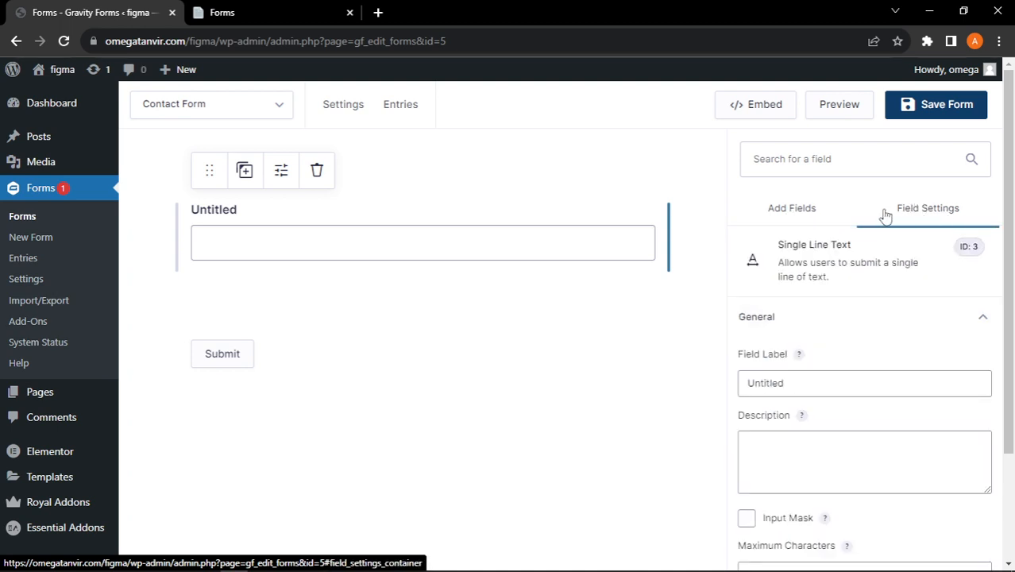
left_click(280, 173)
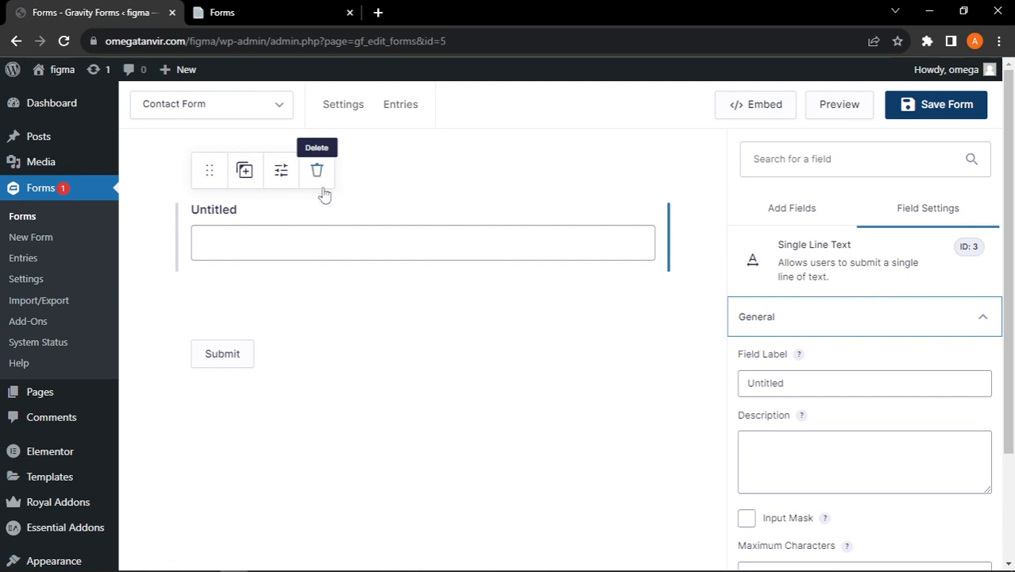
left_click(319, 236)
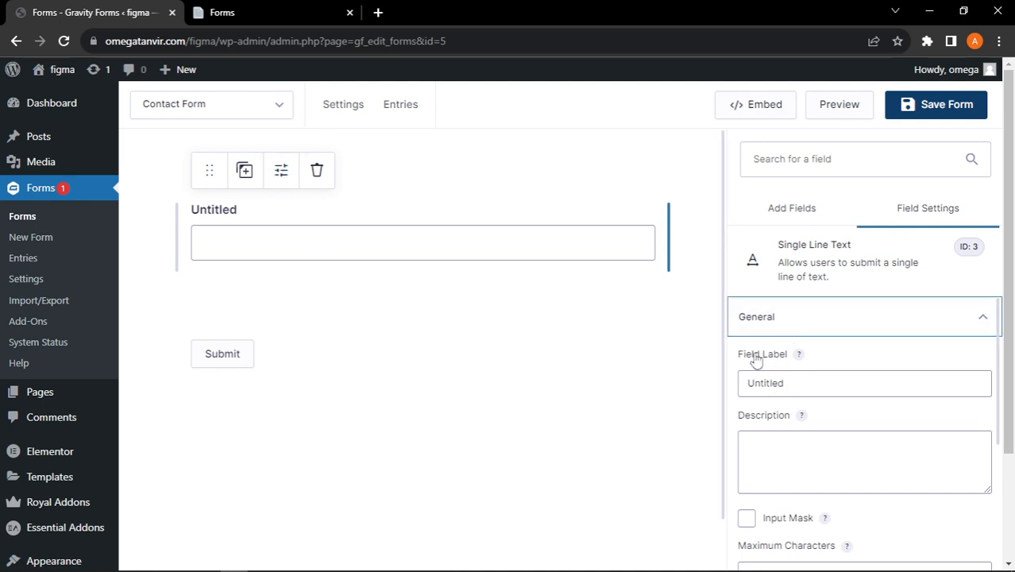
Step: Set the new text field's label to "Name", copied from the Simple Form list in the Notion notes
double_click(791, 381)
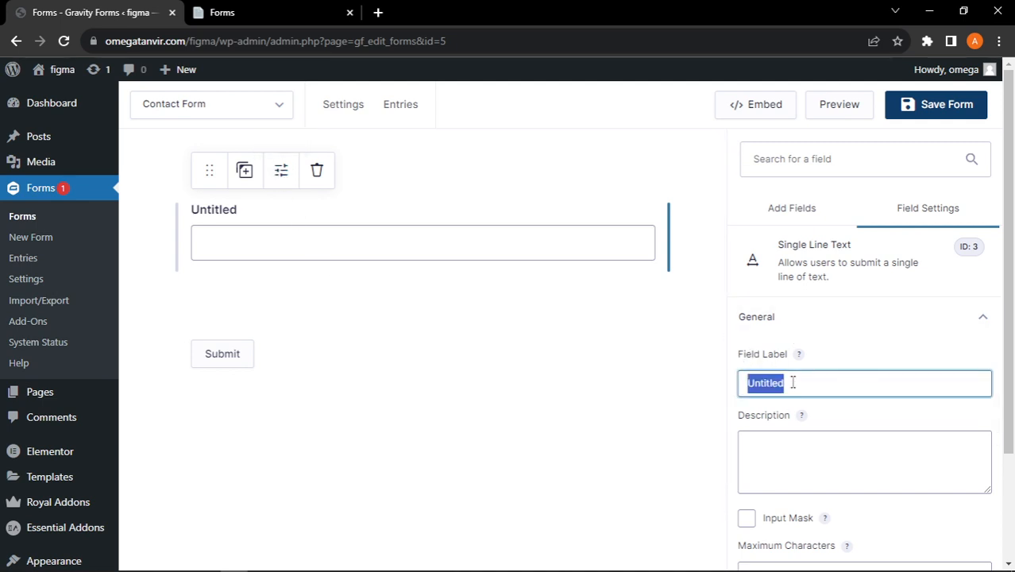
left_click(226, 13)
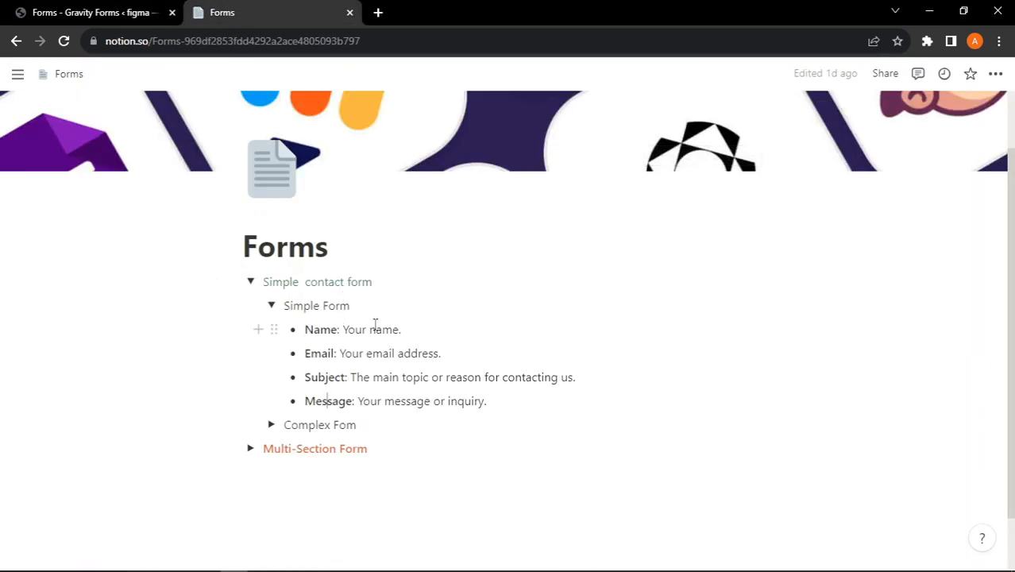
double_click(318, 329)
right_click(315, 332)
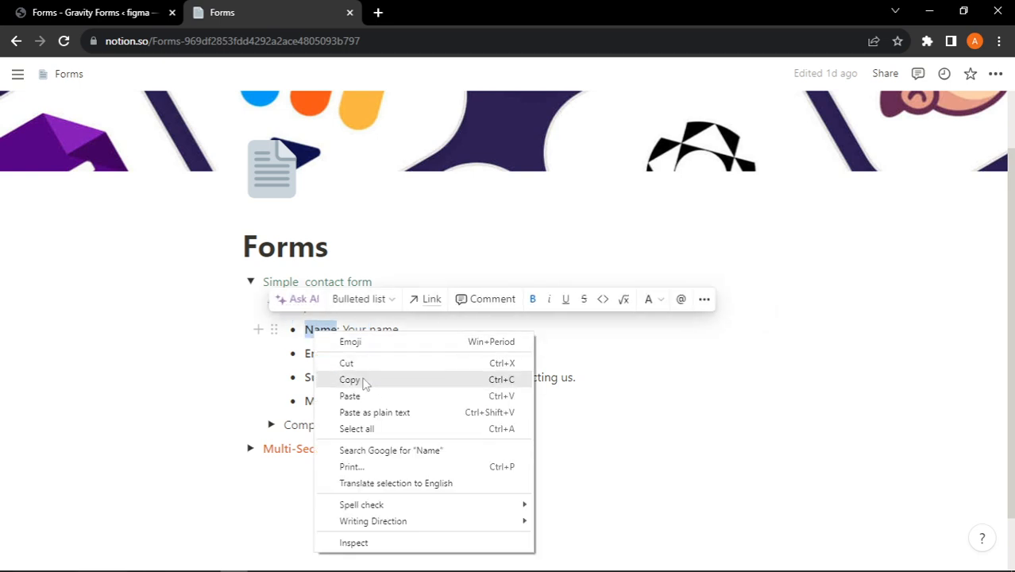
left_click(369, 379)
key("ctrl+Tab")
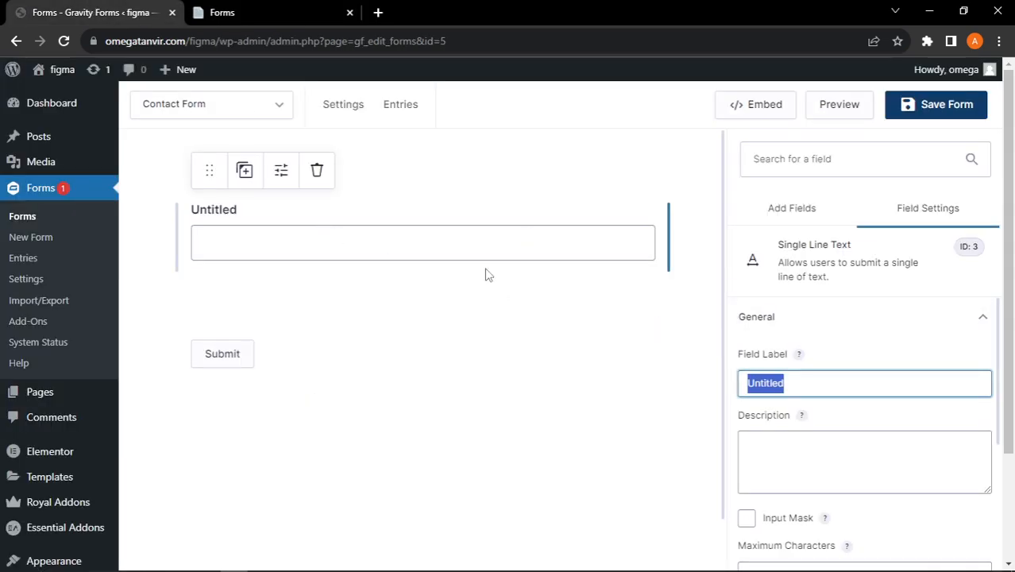
right_click(764, 383)
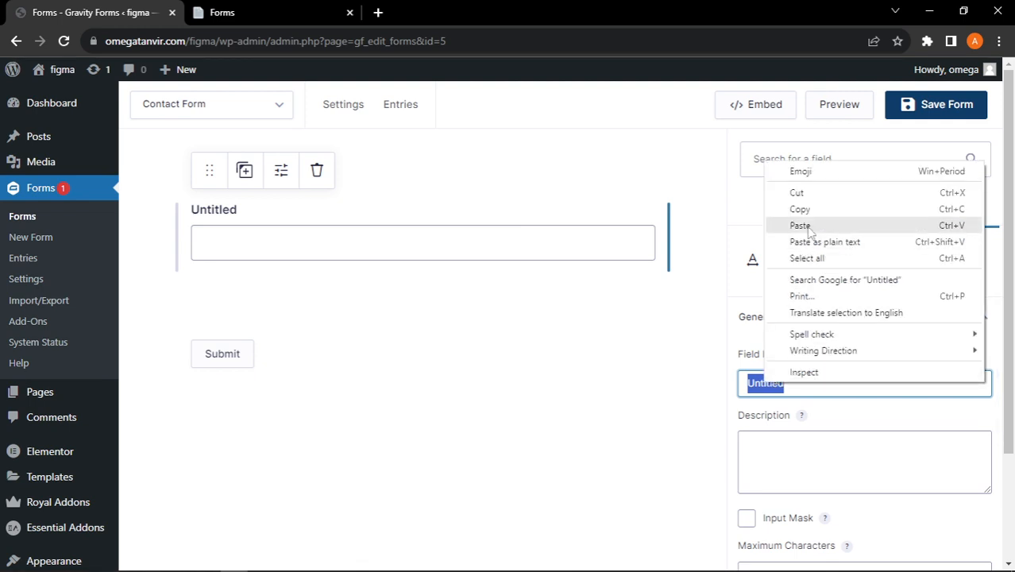
left_click(781, 225)
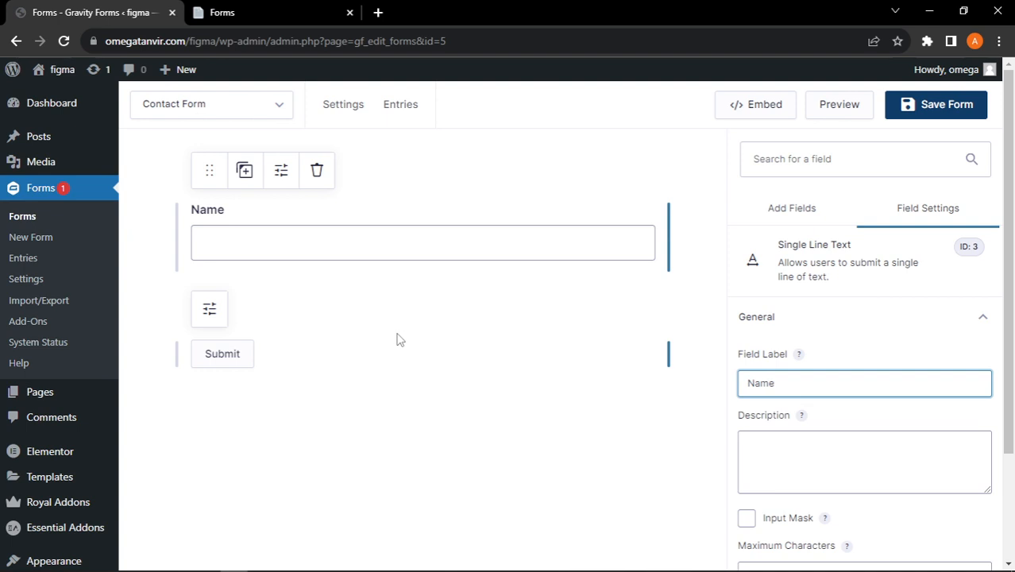
Step: Copy the text "Your name" beside the Name entry in the Notion notes' Simple Form list
left_click(254, 11)
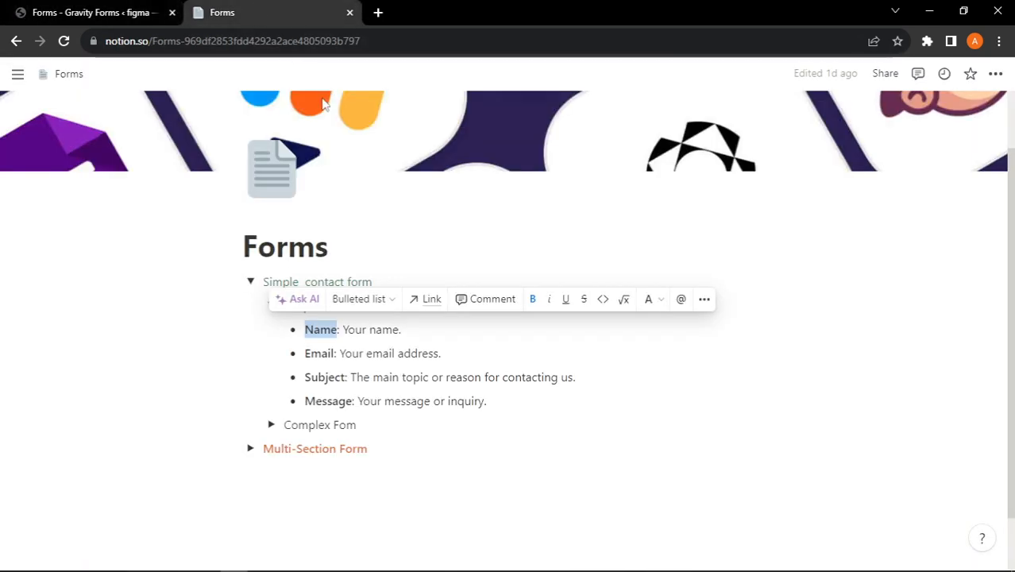
left_click_drag(342, 330, 400, 332)
right_click(371, 329)
left_click(343, 329)
right_click(391, 328)
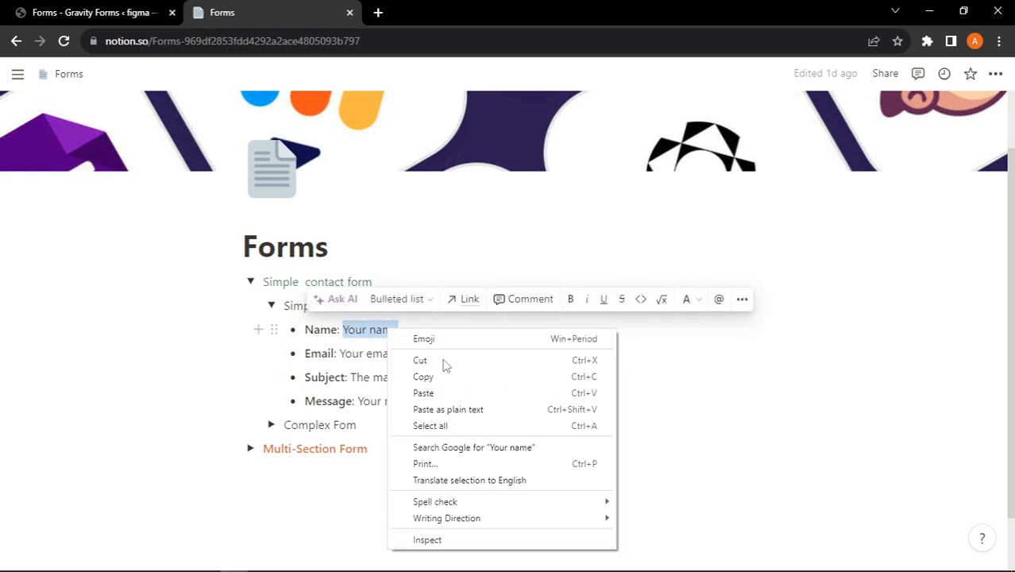
left_click(438, 377)
Step: Return to the Gravity Forms editor and make the Name field of the Contact Form required
left_click(111, 12)
left_click(243, 105)
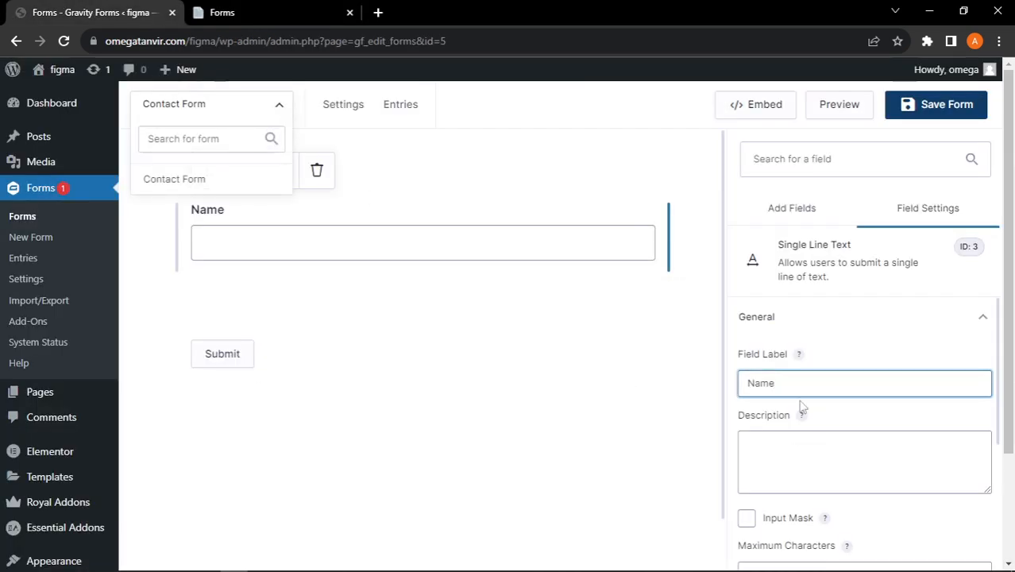
scroll(799, 403, "down", 2)
scroll(794, 365, "up", 1)
scroll(803, 398, "down", 1)
scroll(817, 413, "down", 3)
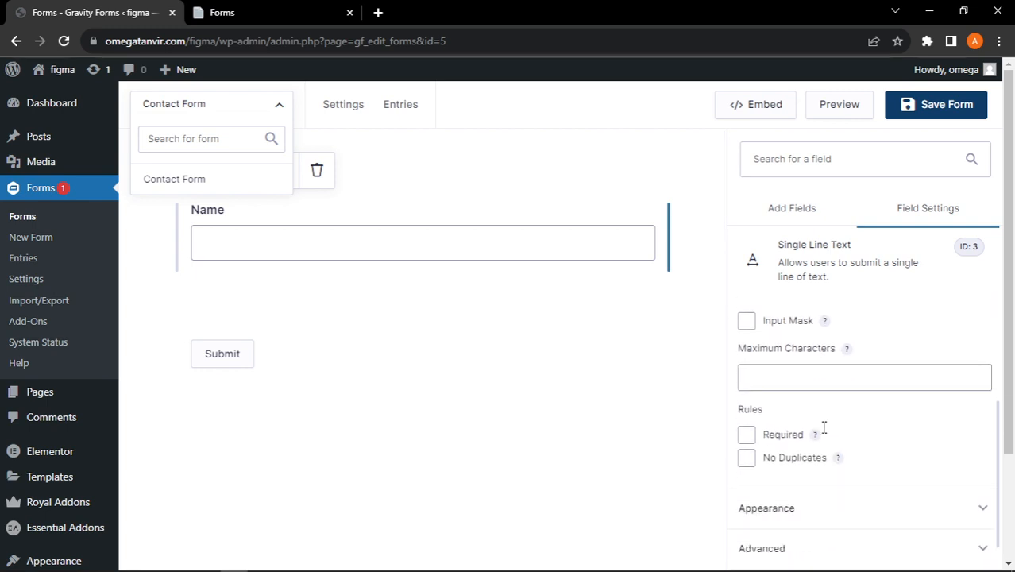
scroll(815, 404, "up", 3)
scroll(815, 404, "down", 2)
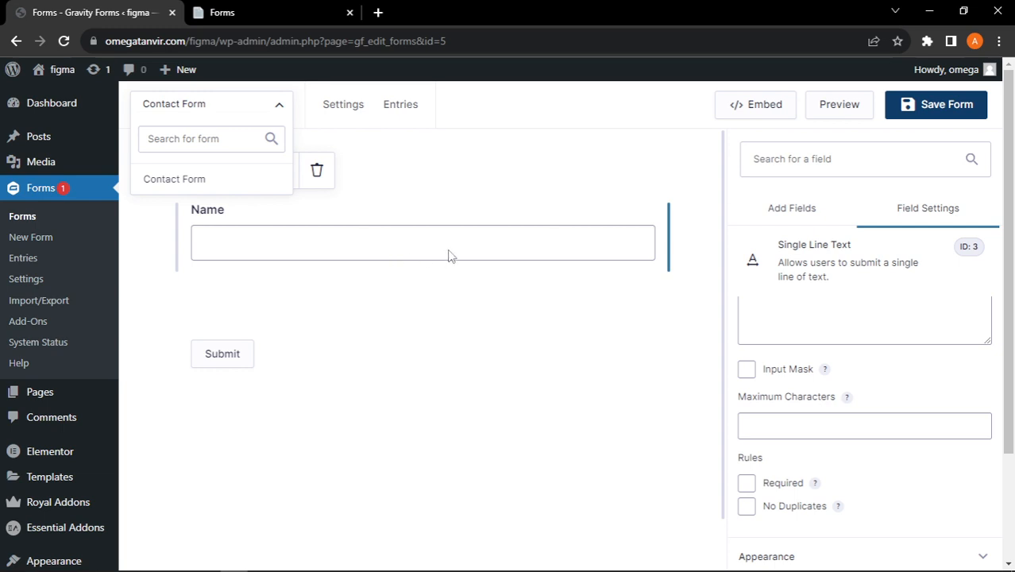
left_click(445, 324)
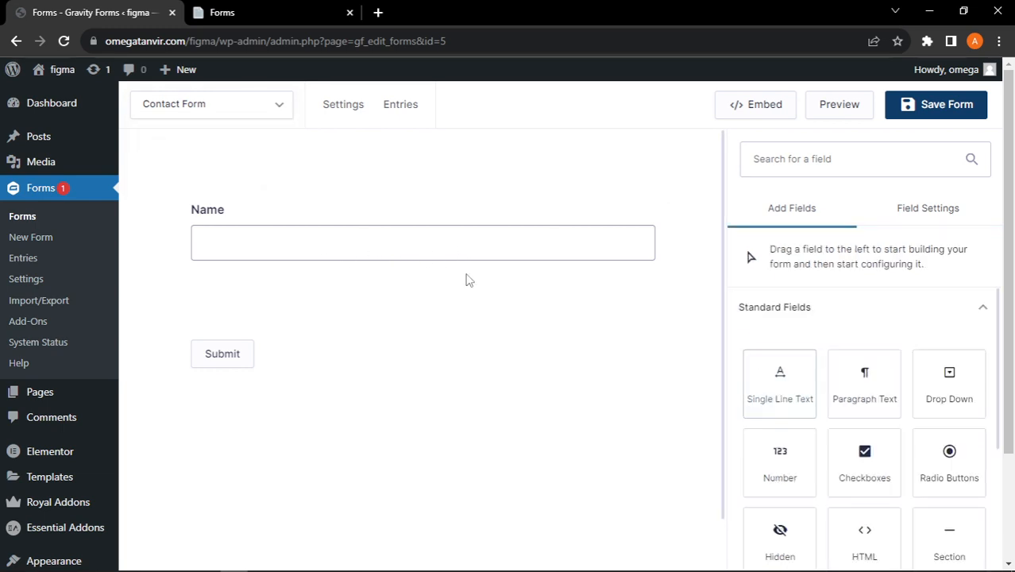
left_click(366, 266)
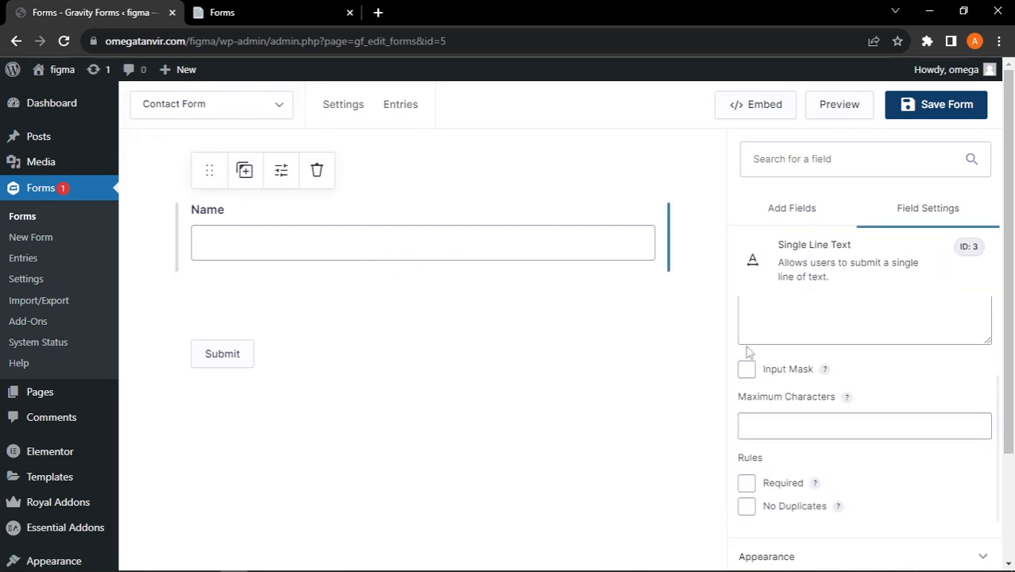
scroll(750, 355, "down", 1)
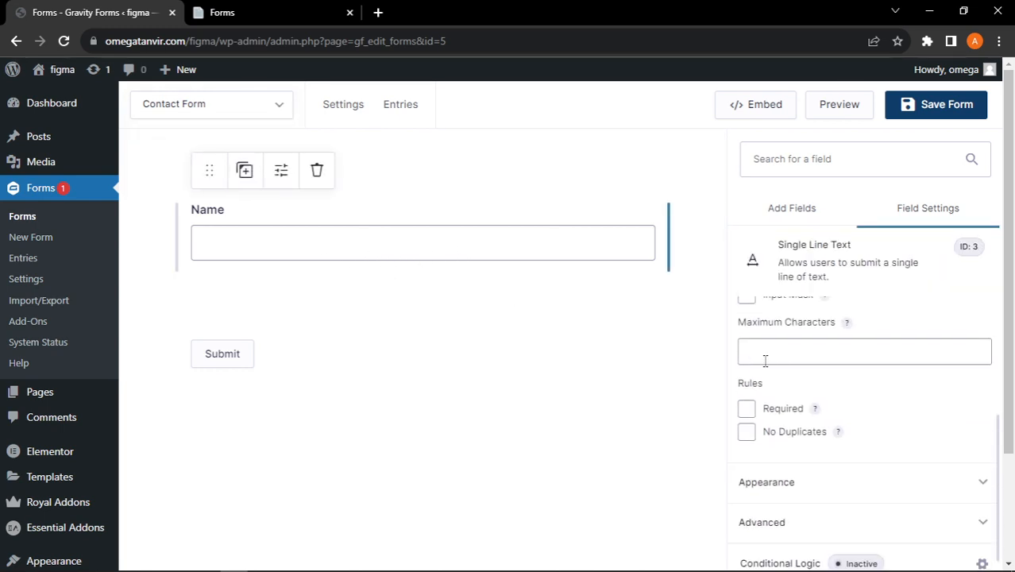
left_click(783, 410)
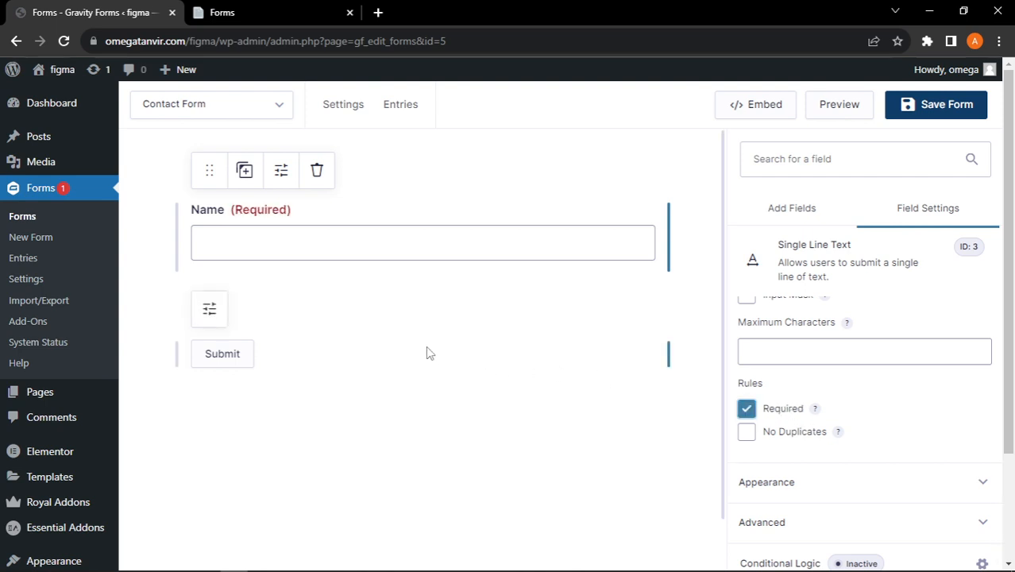
Step: Paste "Your name" as the description of the Name field
scroll(841, 348, "up", 3)
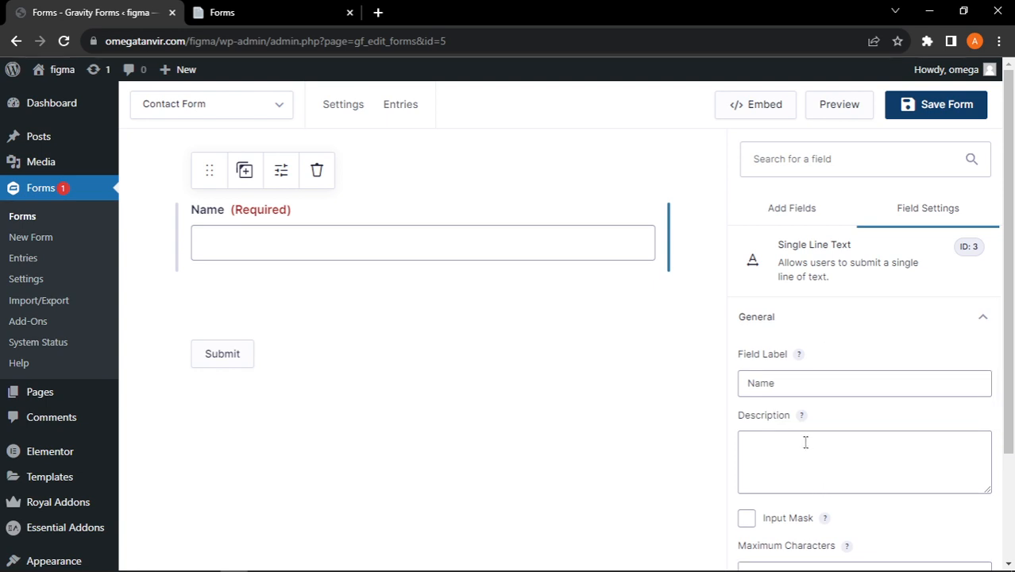
left_click(792, 439)
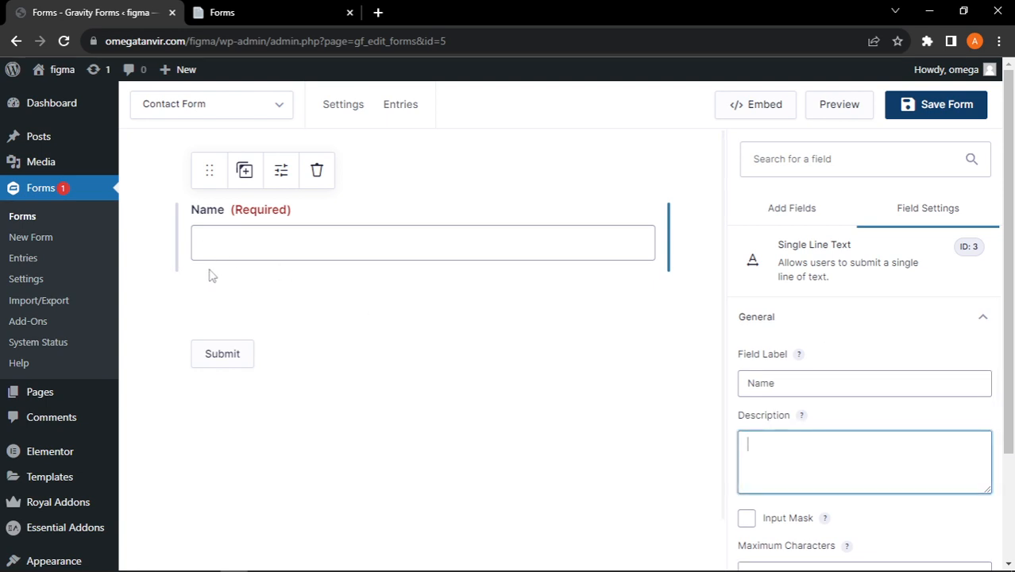
right_click(779, 449)
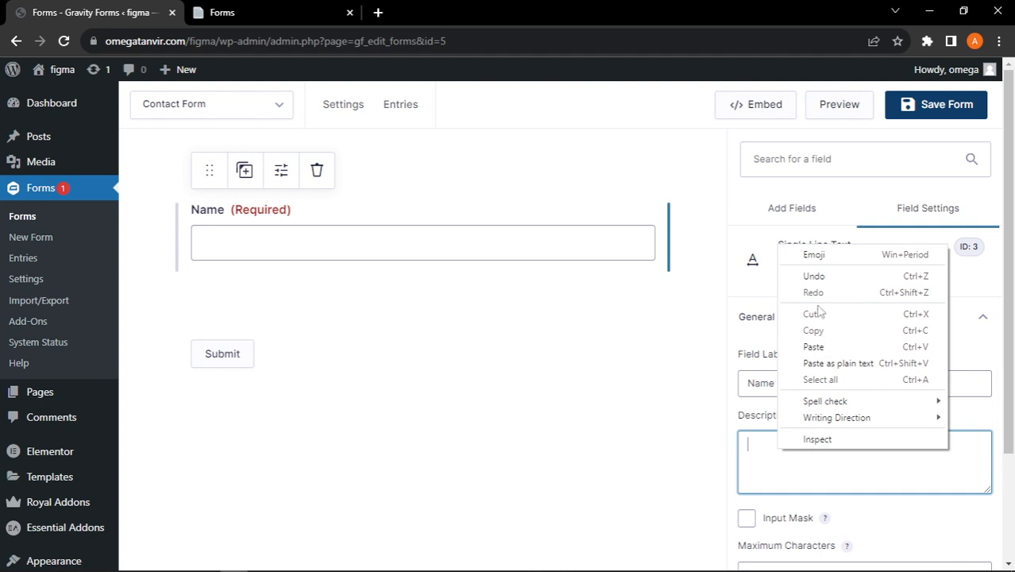
left_click(828, 347)
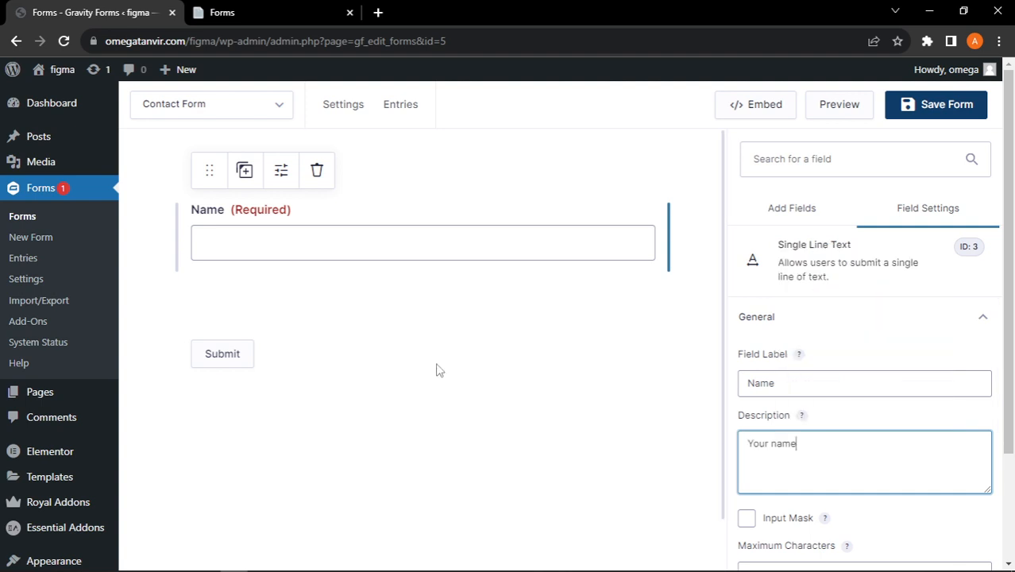
left_click(582, 345)
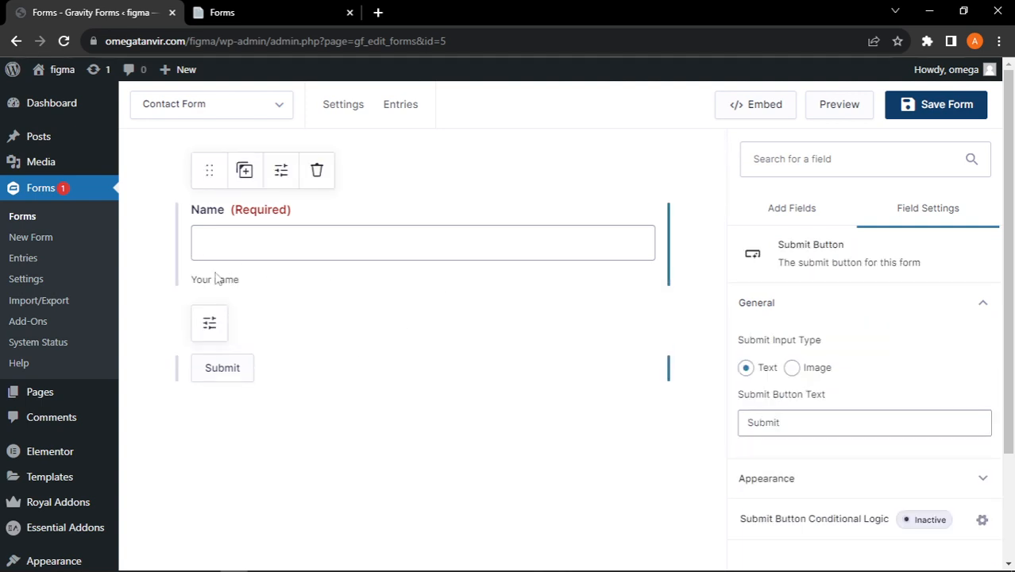
Step: Examine the description text beneath the Name field, copy it from the field settings and clear the description
left_click_drag(250, 283, 191, 284)
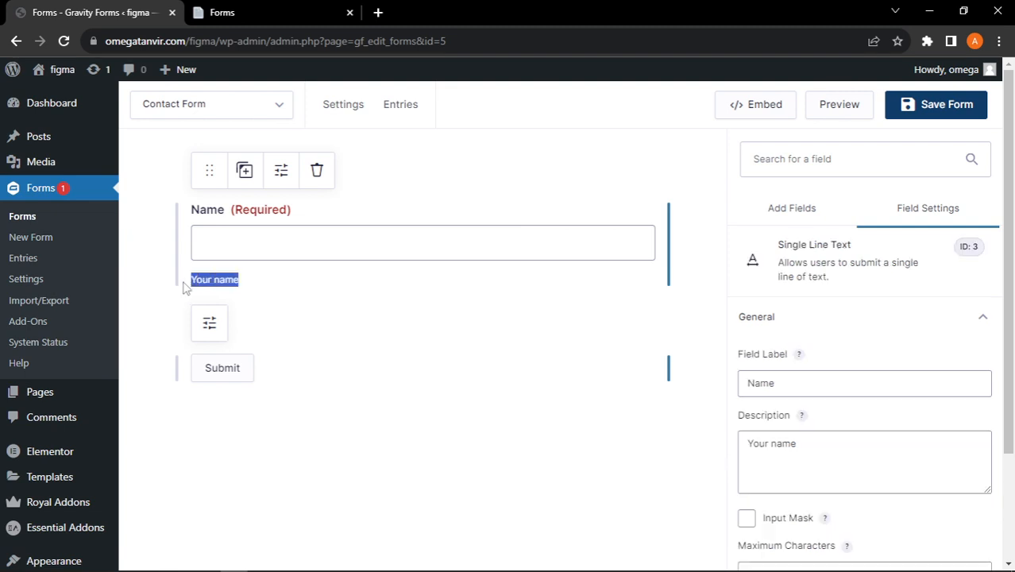
left_click(366, 289)
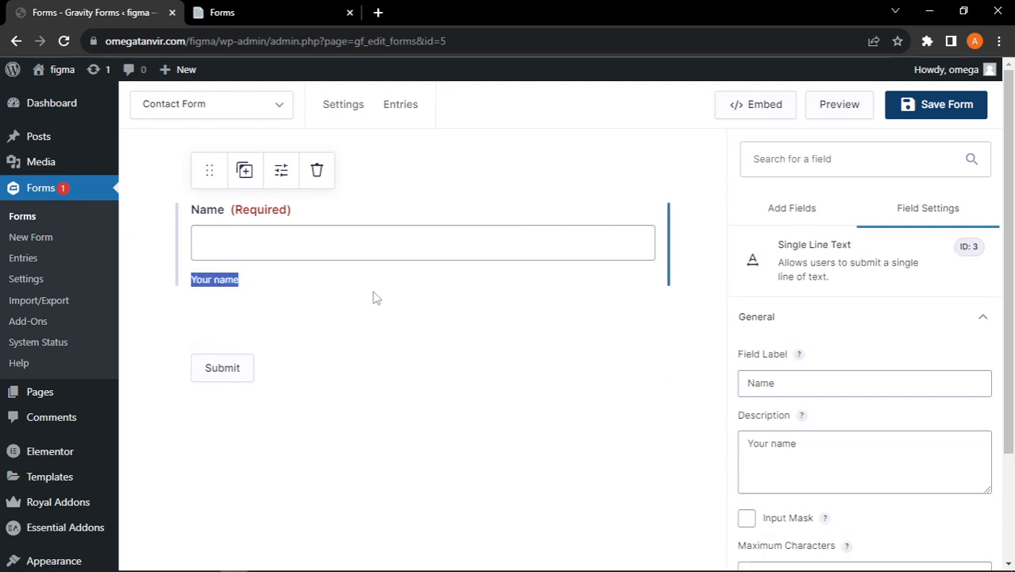
left_click(343, 295)
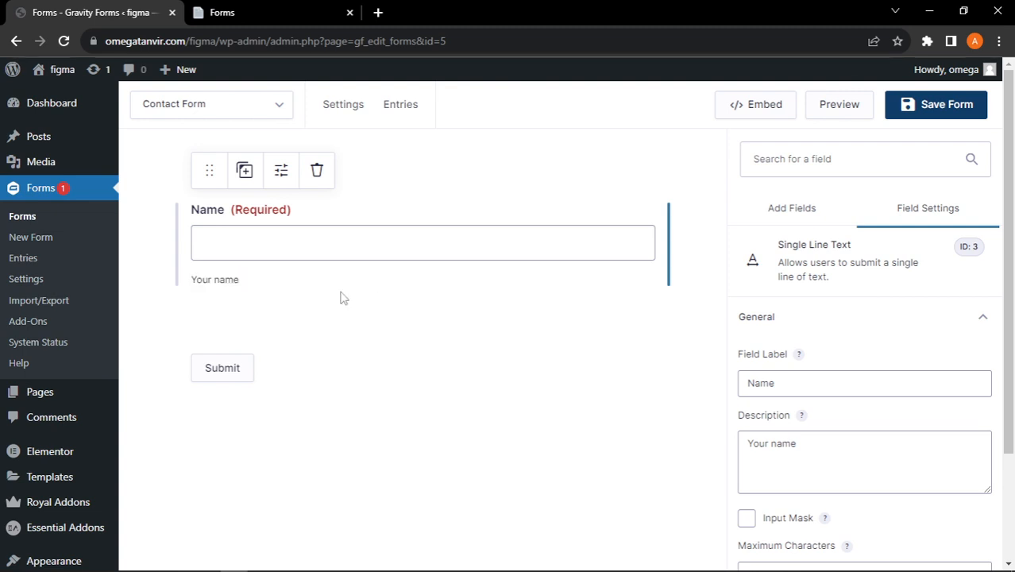
left_click(335, 245)
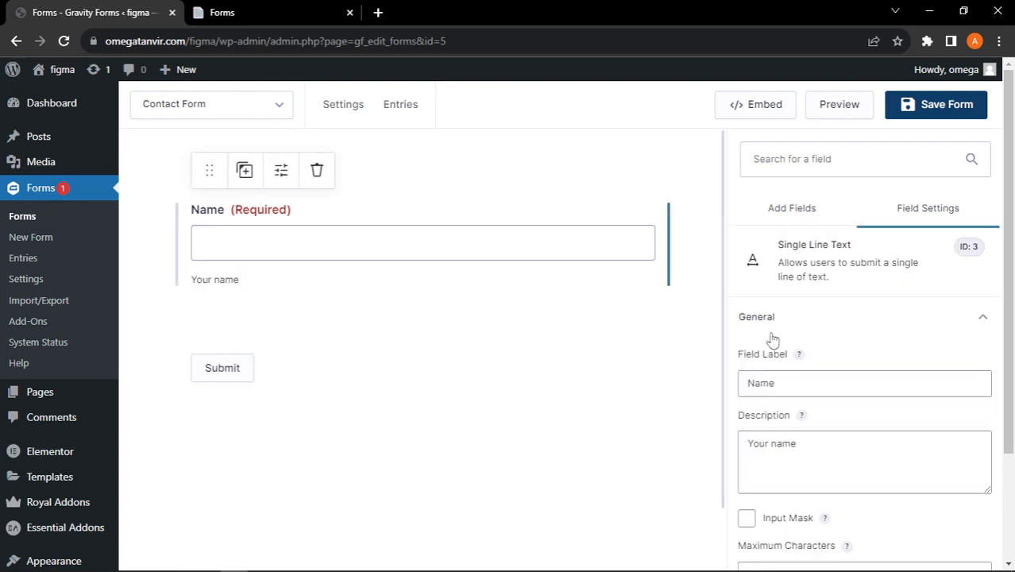
left_click_drag(802, 443, 723, 451)
key("ctrl+c")
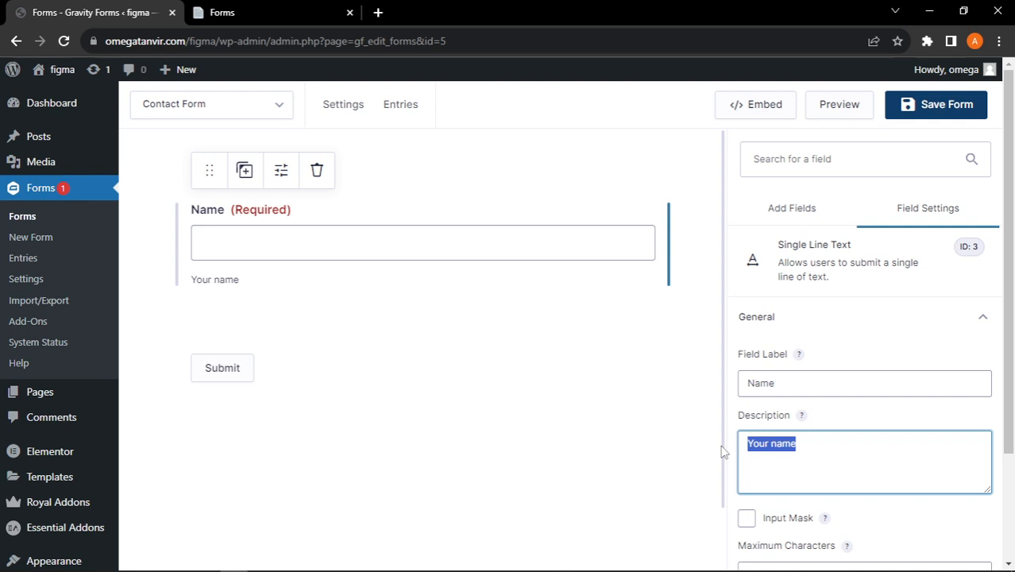
key("BackSpace")
Step: Set the Name field's placeholder to "Your name" in its appearance settings
scroll(844, 401, "down", 2)
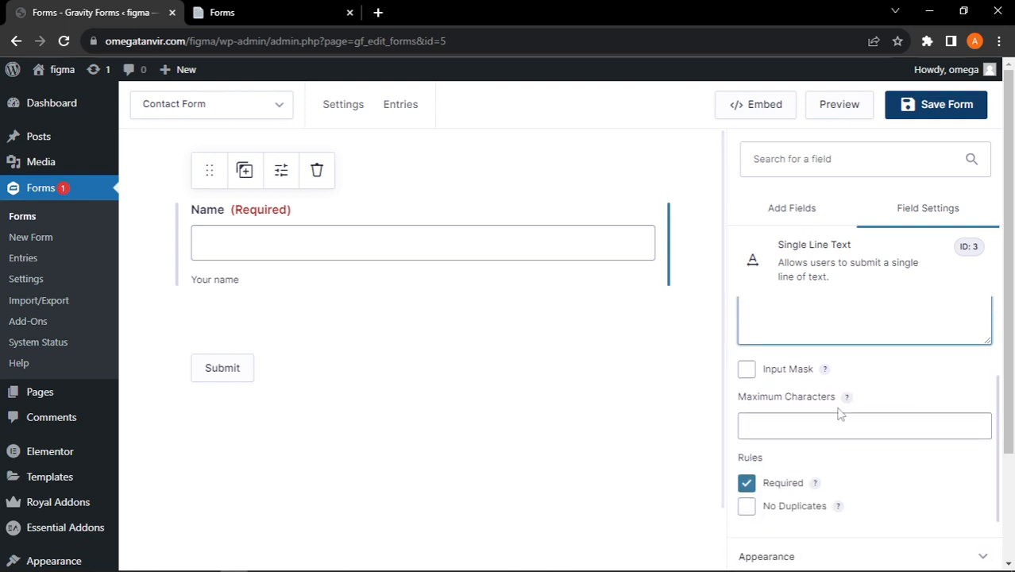
scroll(840, 414, "down", 4)
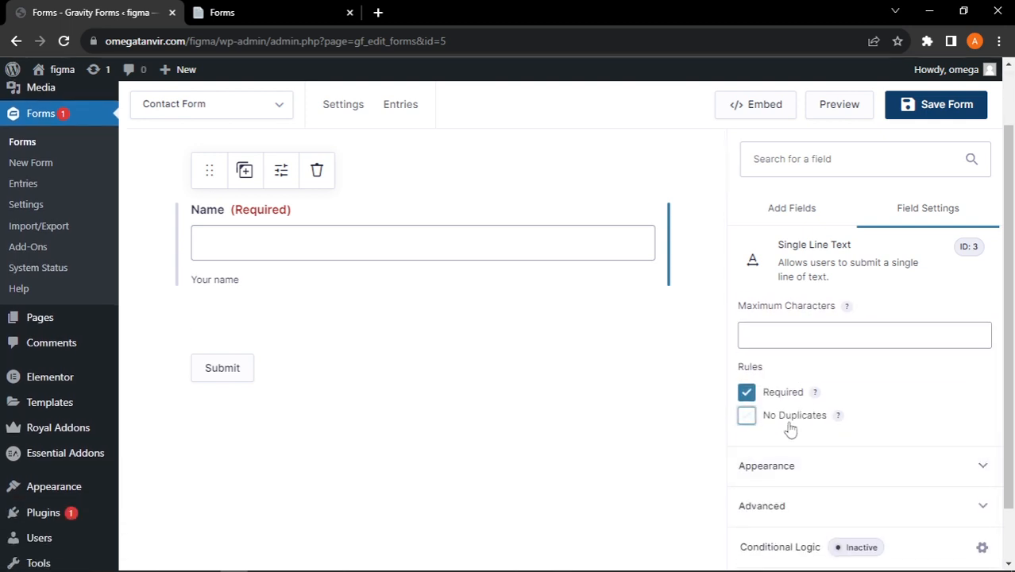
left_click(822, 467)
scroll(794, 341, "down", 1)
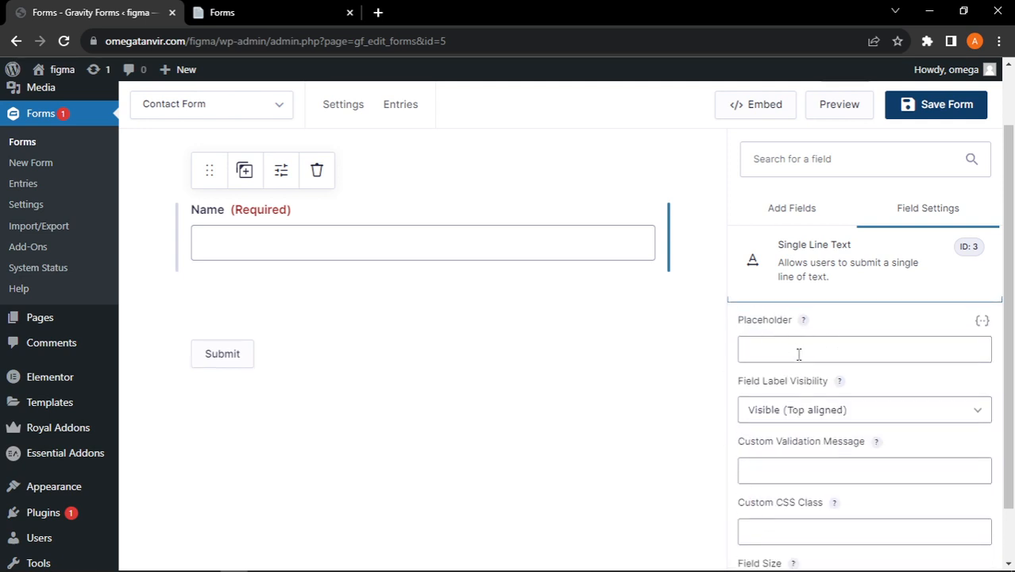
left_click(798, 355)
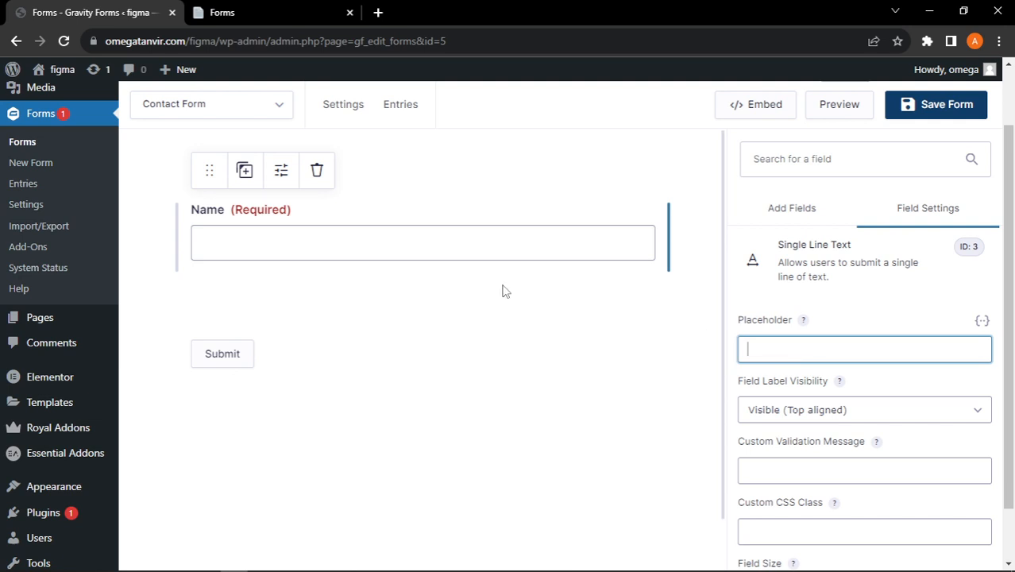
right_click(775, 349)
left_click(826, 449)
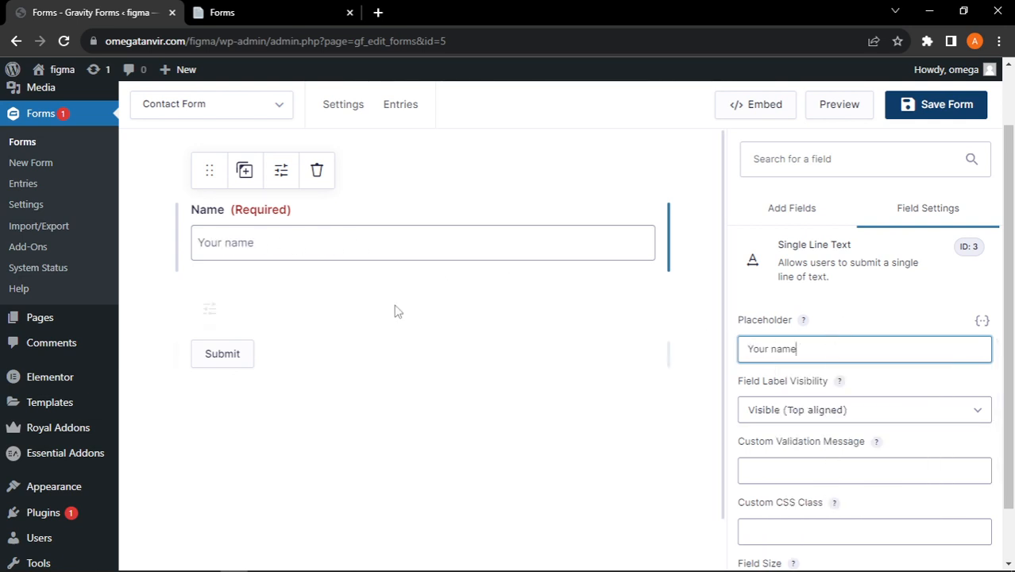
left_click(273, 247)
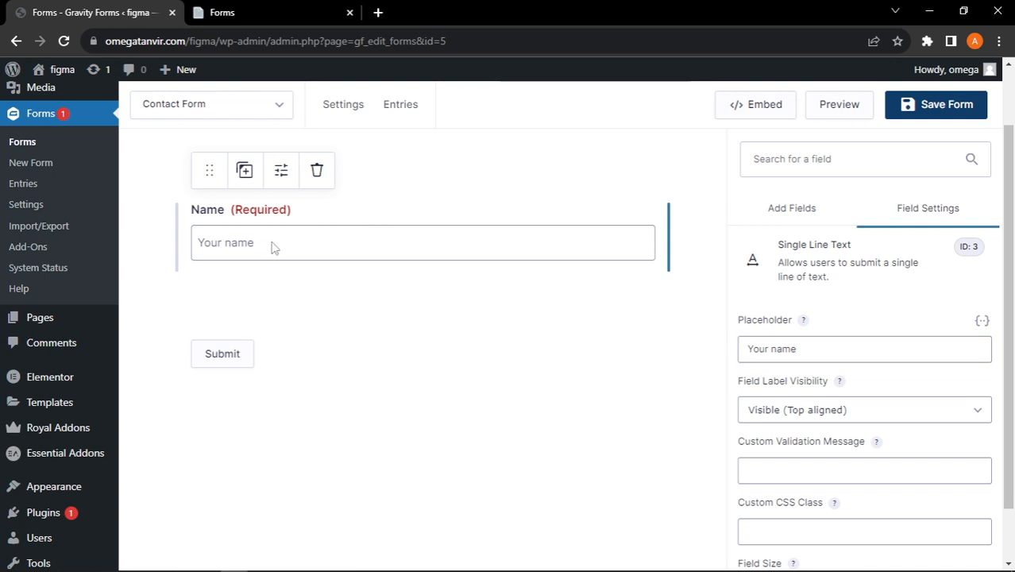
Step: Save the Contact Form and open its preview to check the Name field
left_click(951, 118)
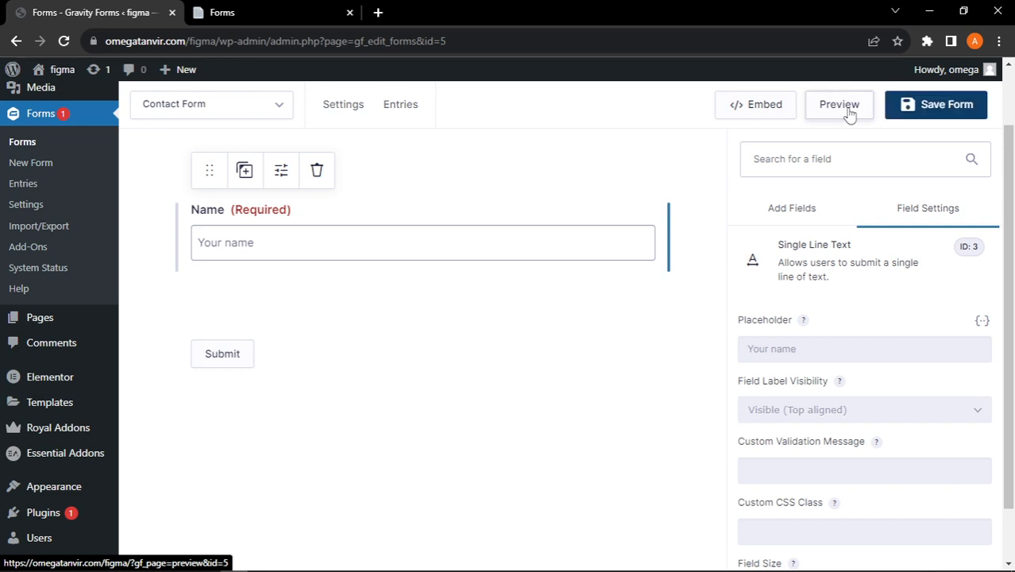
left_click(843, 111)
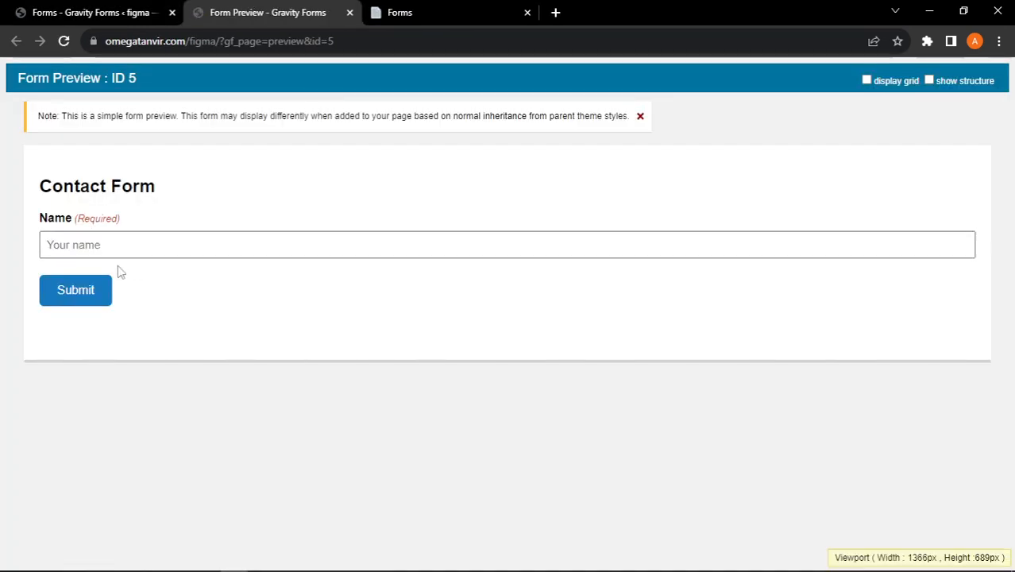
left_click(99, 243)
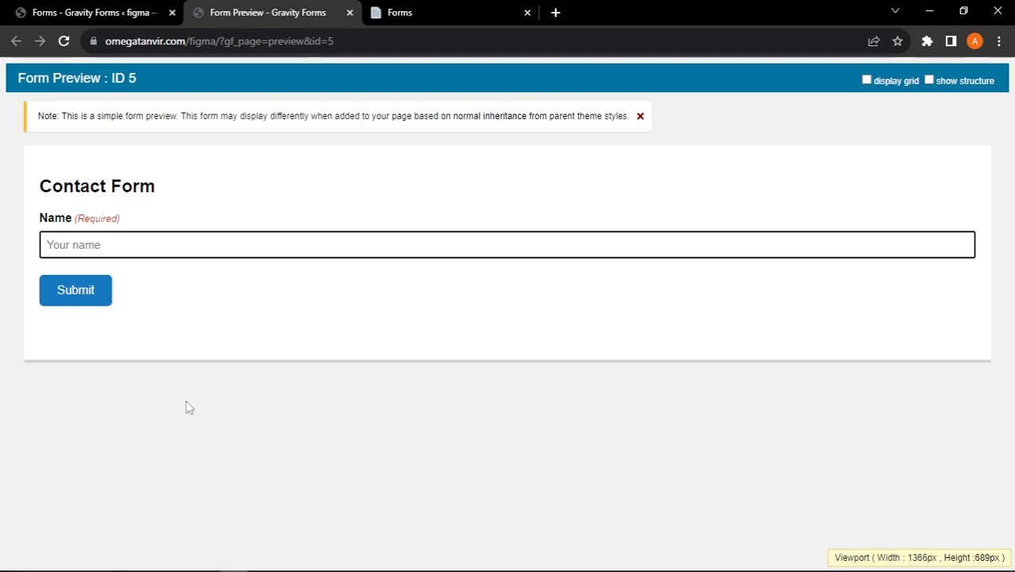
mouse_move(181, 568)
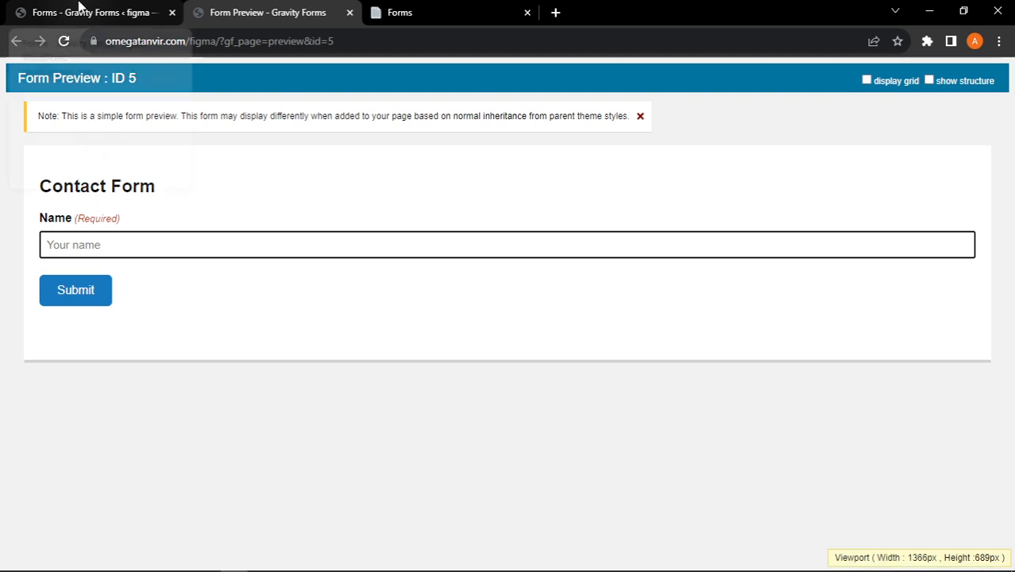
Step: Check the form preview and the field list in the Notion notes, and return to the form editor
left_click(78, 9)
left_click(647, 443)
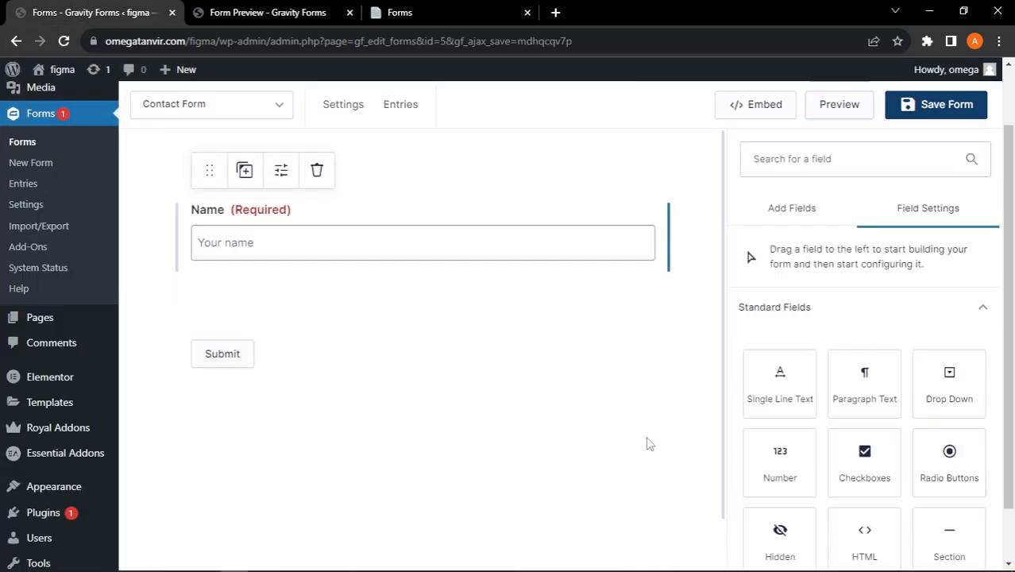
left_click(270, 8)
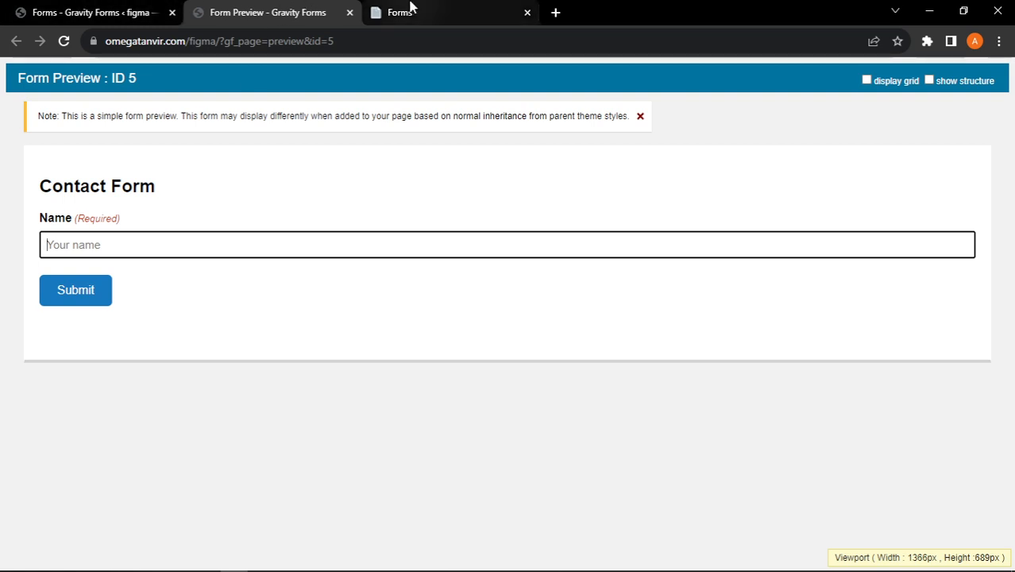
left_click(33, 8)
left_click(421, 8)
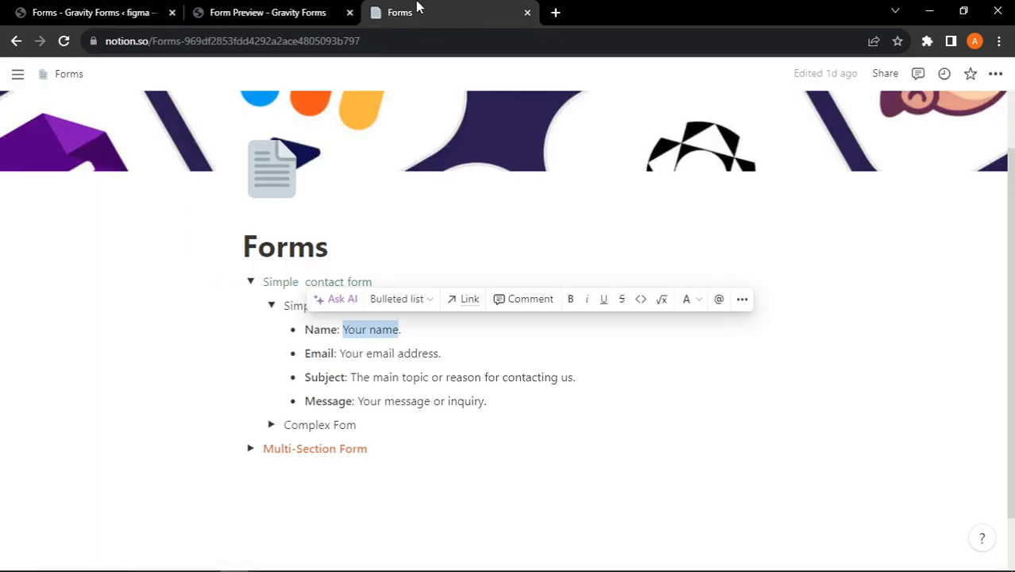
left_click(111, 11)
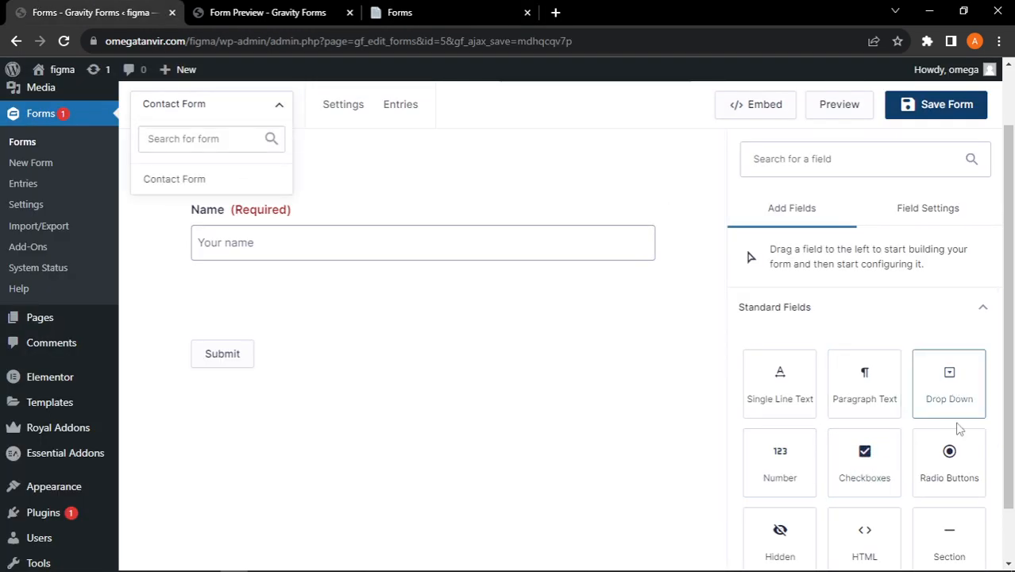
Step: Add an Email field from the advanced fields below the Name field of the Contact Form
scroll(843, 441, "down", 1)
scroll(905, 492, "down", 2)
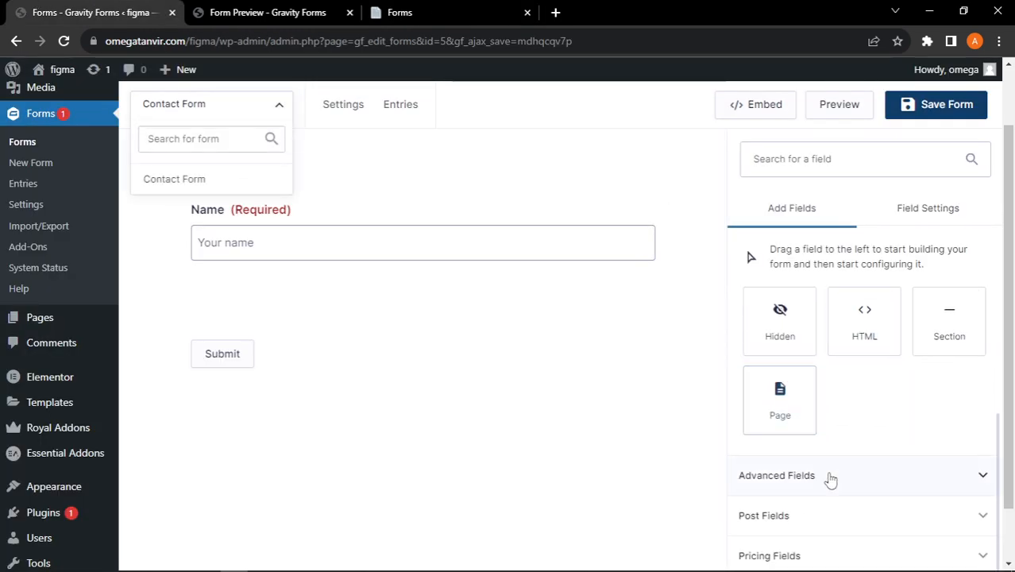
scroll(919, 393, "up", 2)
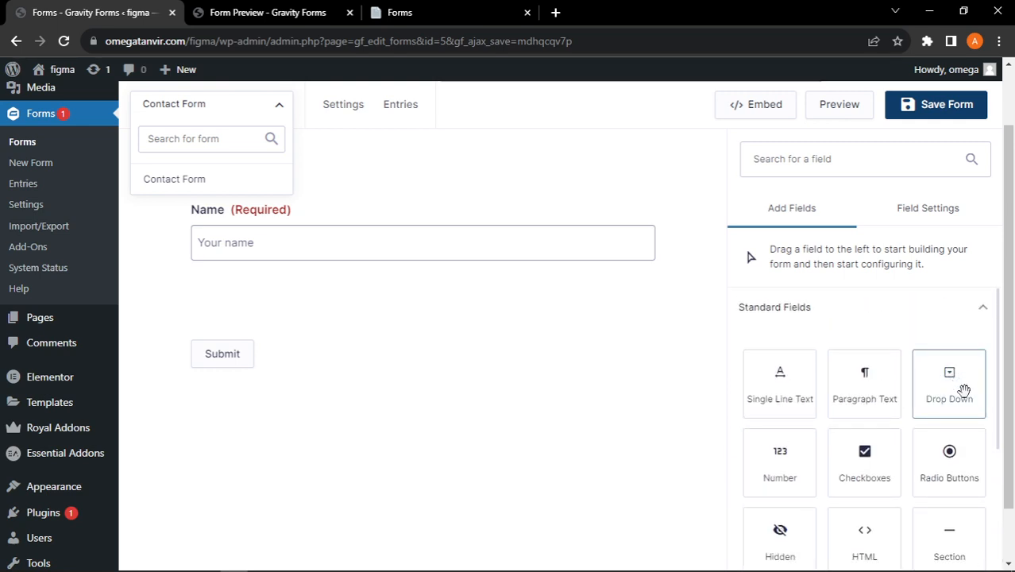
scroll(913, 437, "down", 1)
scroll(928, 443, "down", 1)
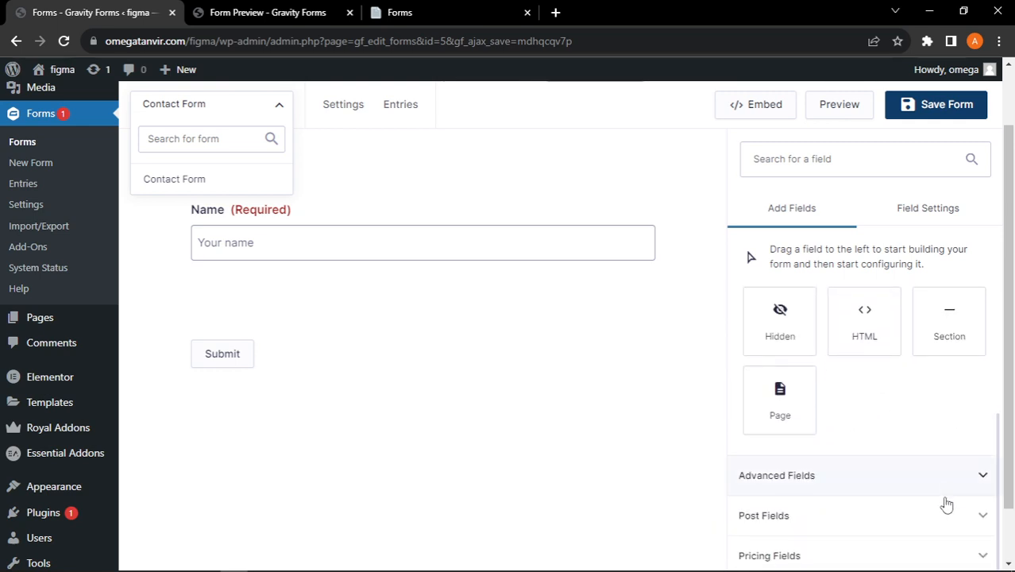
left_click(925, 486)
scroll(817, 431, "down", 3)
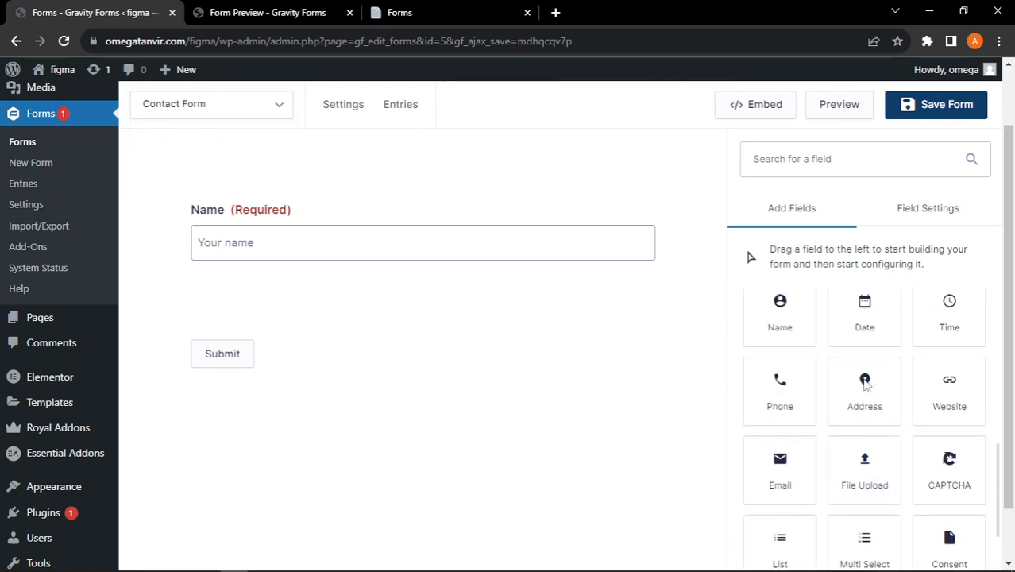
scroll(843, 435, "down", 1)
left_click_drag(781, 415, 338, 300)
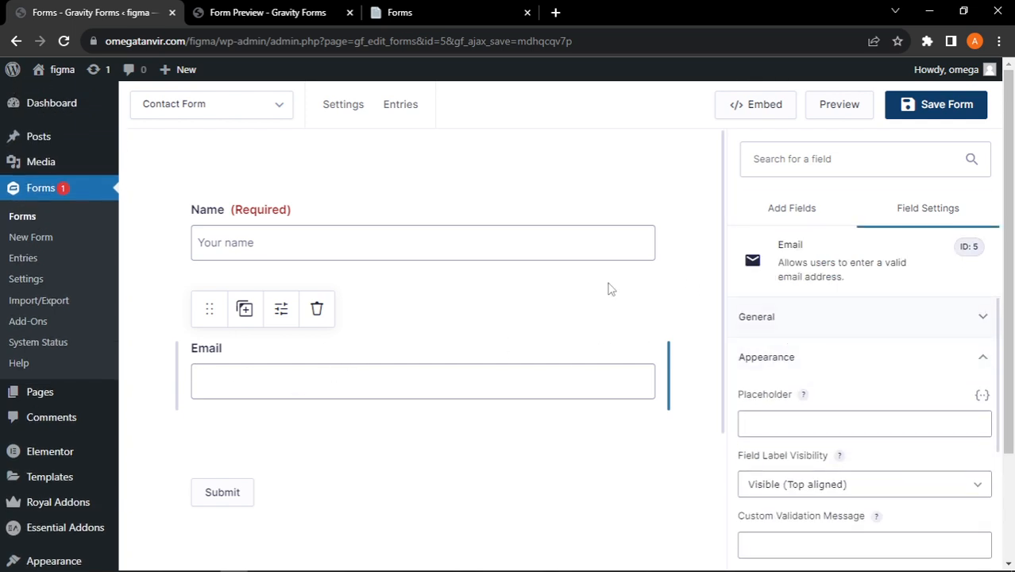
Step: Copy the text "Your email address" from the Email line of the Notion notes
scroll(534, 379, "down", 3)
left_click(268, 12)
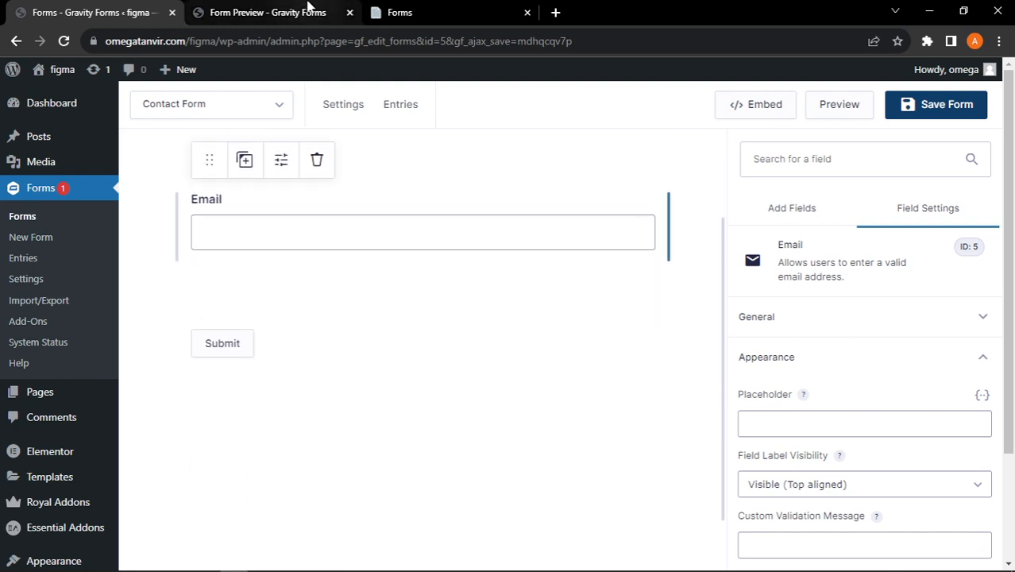
left_click(430, 10)
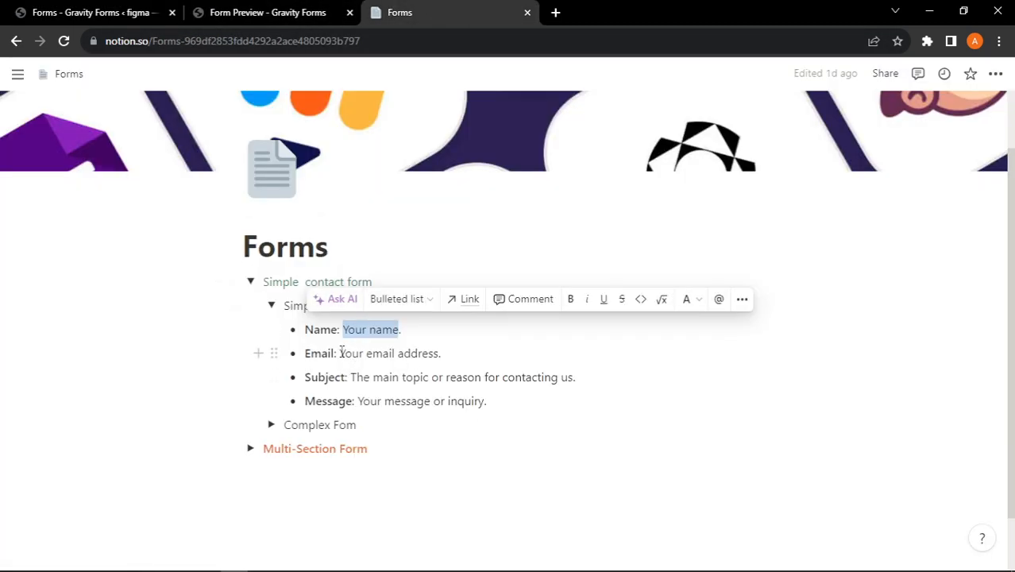
left_click_drag(340, 351, 400, 353)
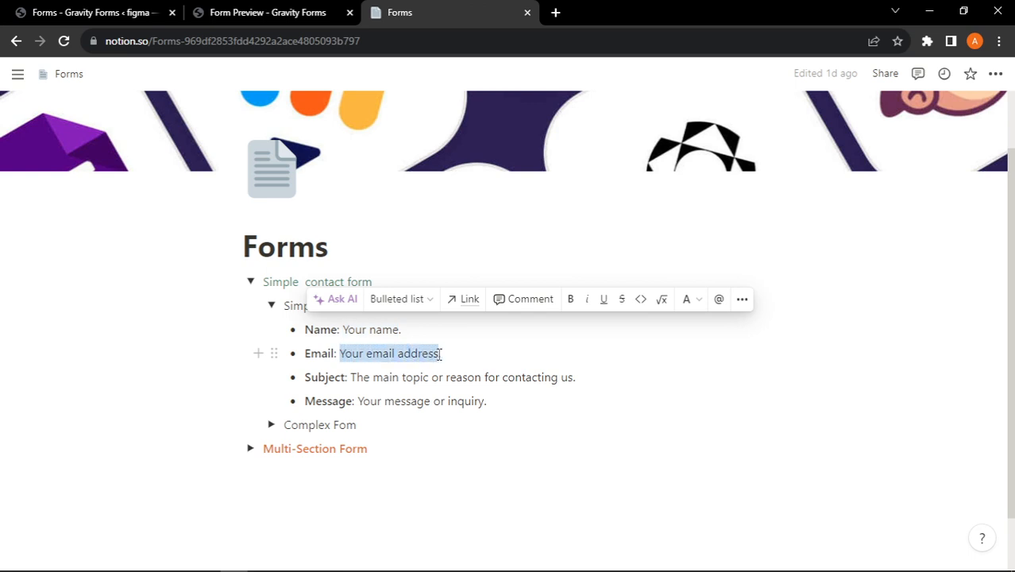
right_click(420, 354)
left_click(464, 181)
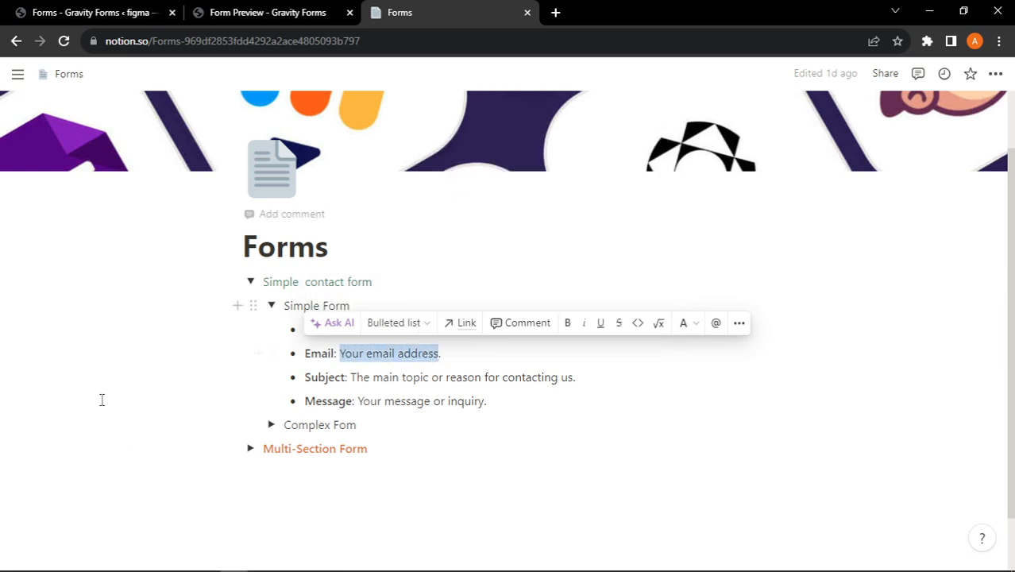
Step: Return to the form editor and set the Email field's admin field label to "Your email address" in its advanced settings
left_click(131, 12)
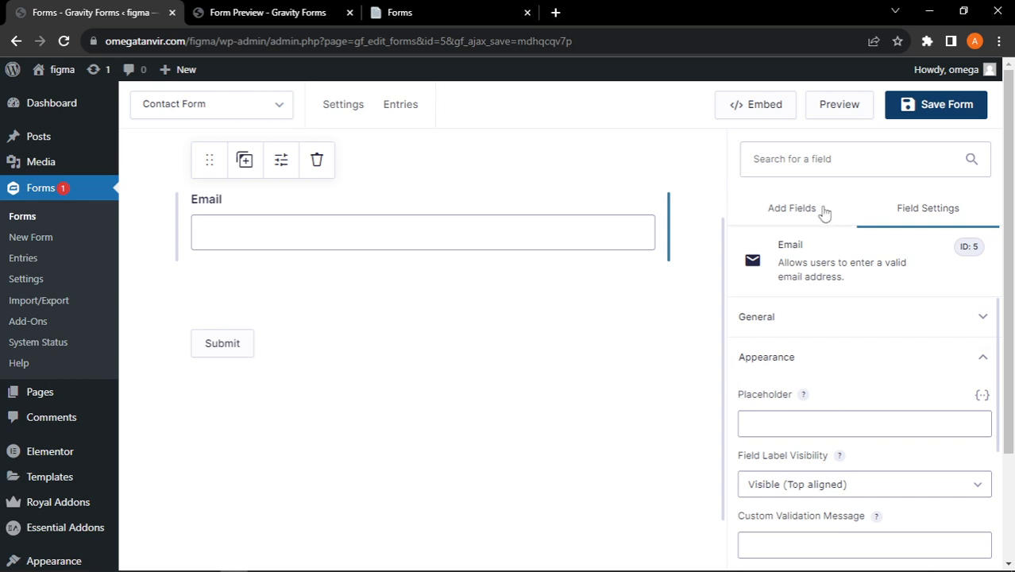
scroll(366, 409, "up", 2)
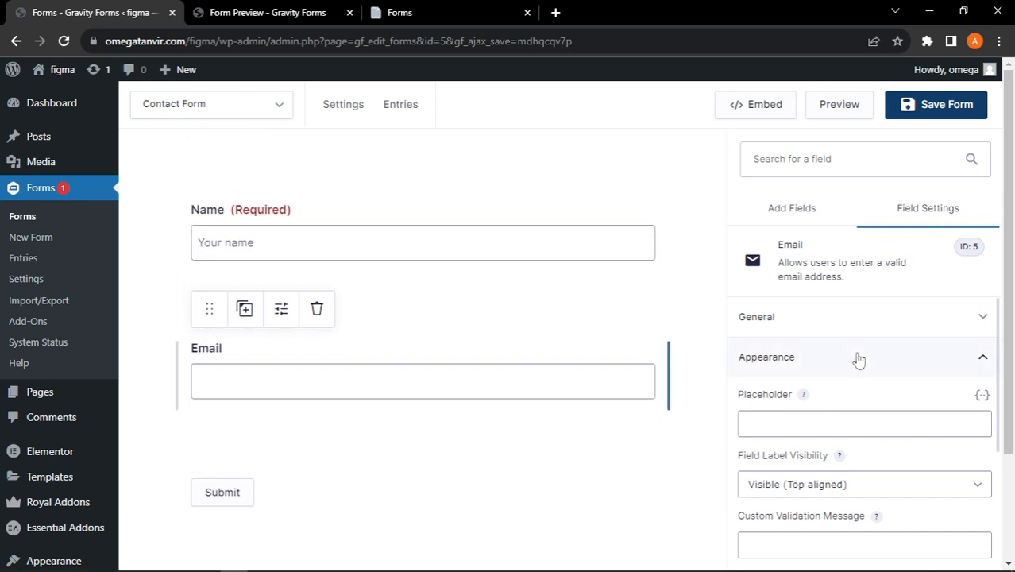
scroll(845, 453, "down", 5)
left_click(823, 503)
scroll(822, 508, "down", 2)
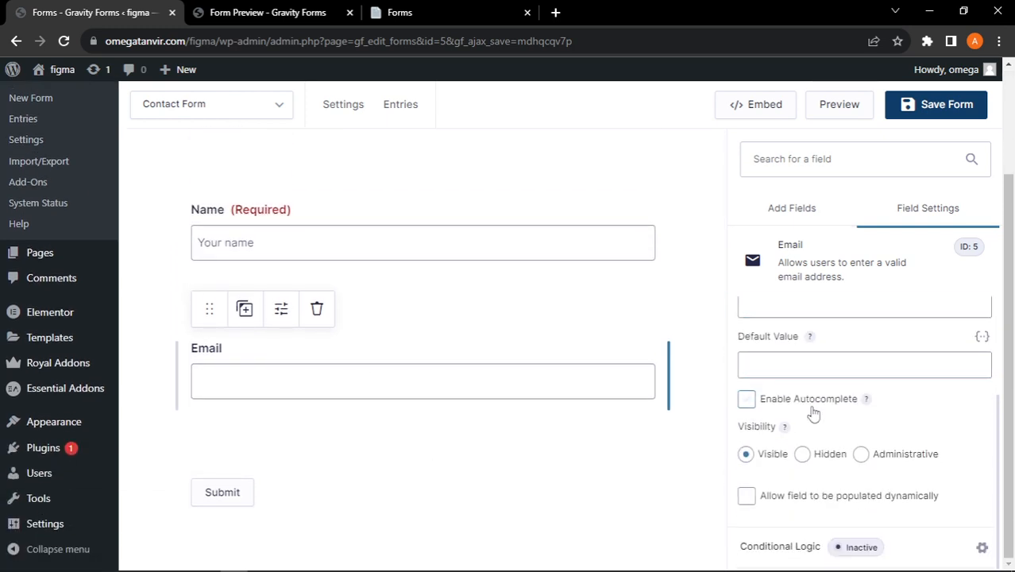
scroll(812, 412, "up", 2)
right_click(787, 447)
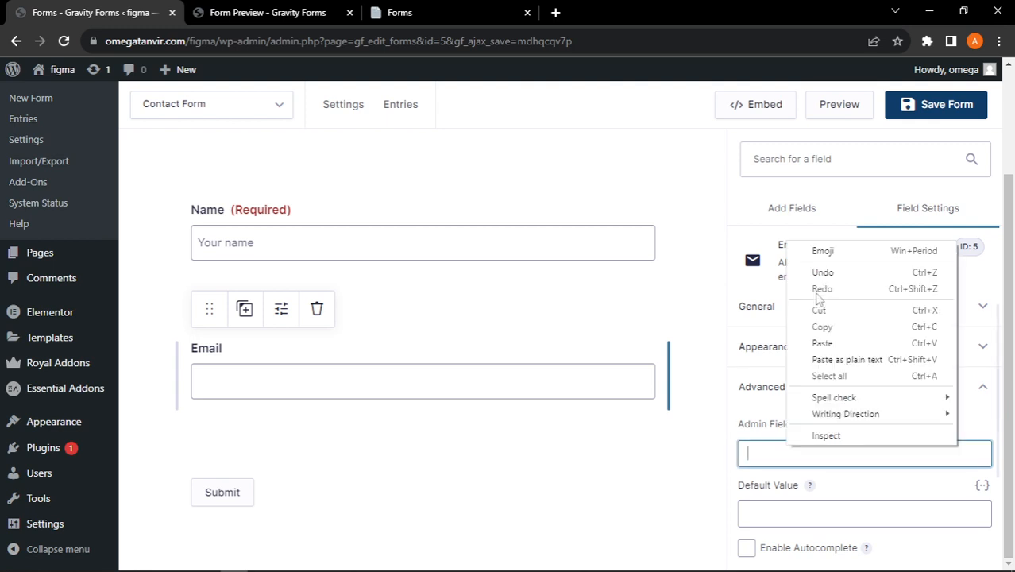
left_click(840, 341)
left_click(277, 378)
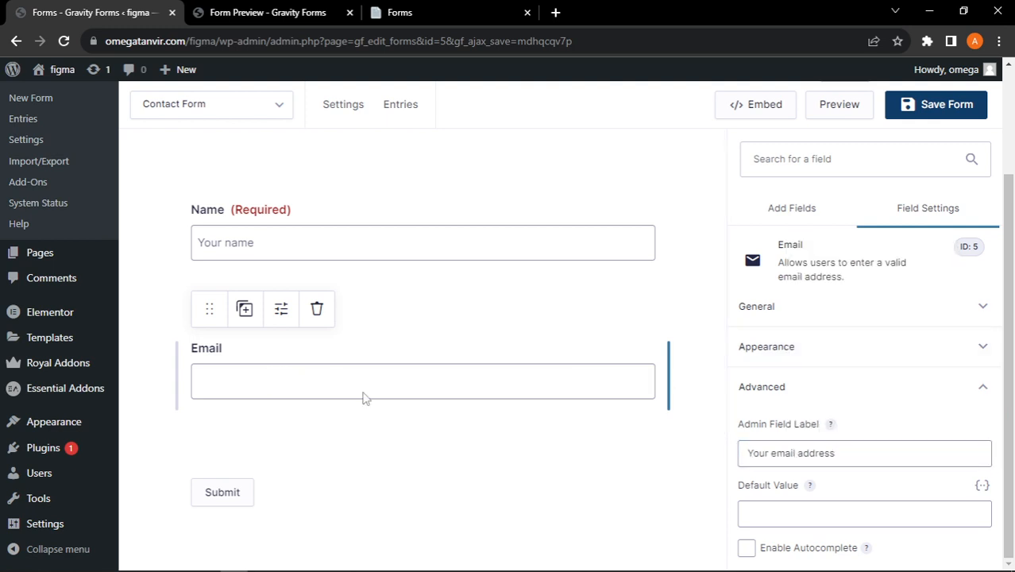
Step: Copy the word "Subject" from the field list in the Notion notes
left_click(274, 10)
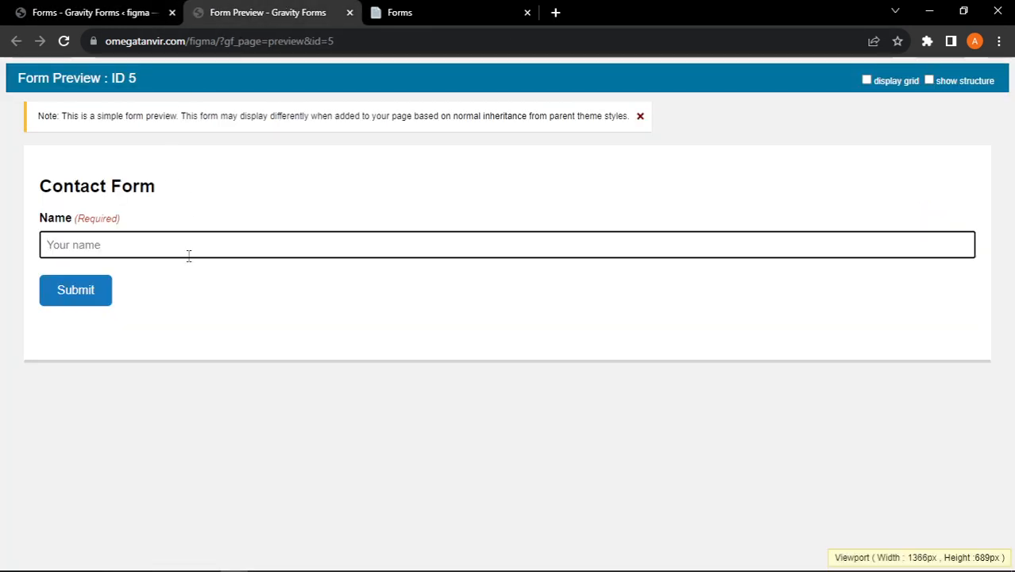
left_click(401, 11)
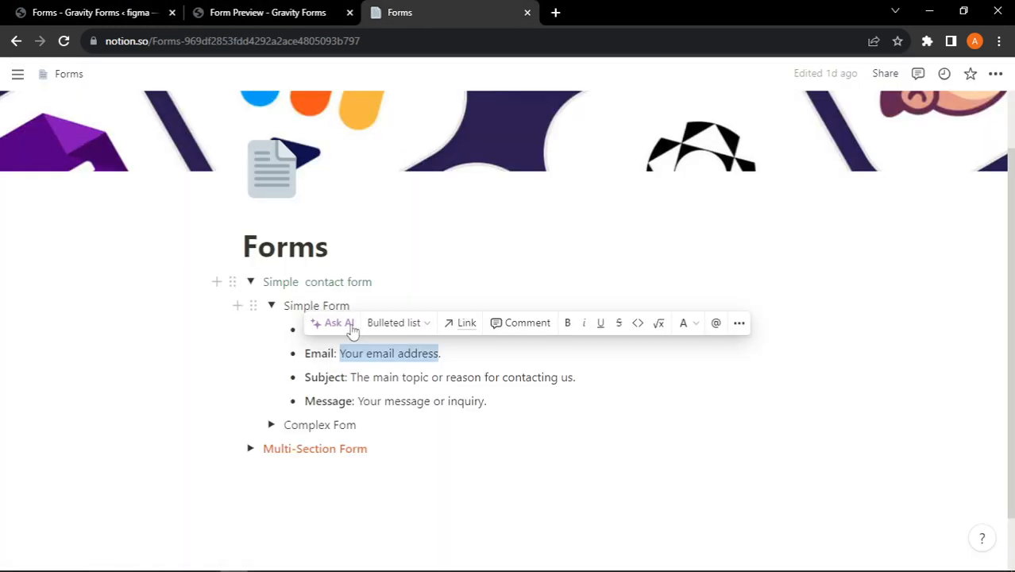
double_click(326, 376)
right_click(327, 377)
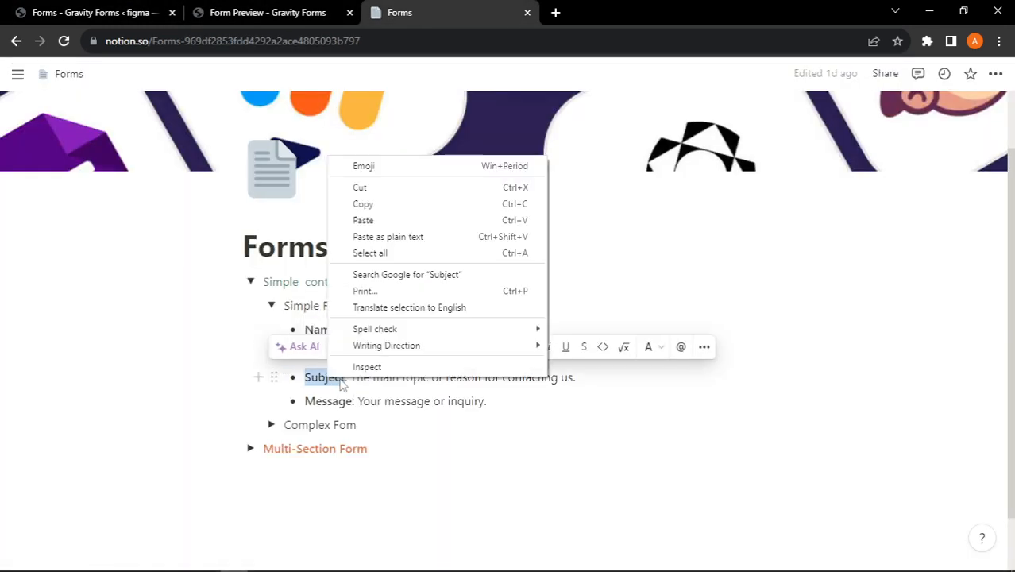
left_click(372, 210)
Step: Back in the form editor, add a Single Line Text field and place it on its own row beneath the Email field
left_click(95, 12)
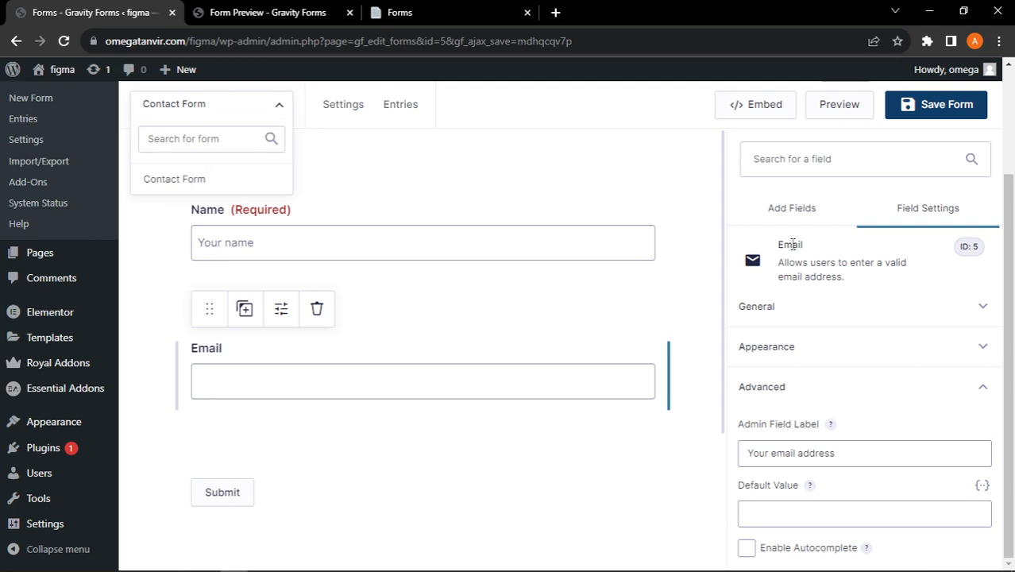
scroll(792, 339, "up", 1)
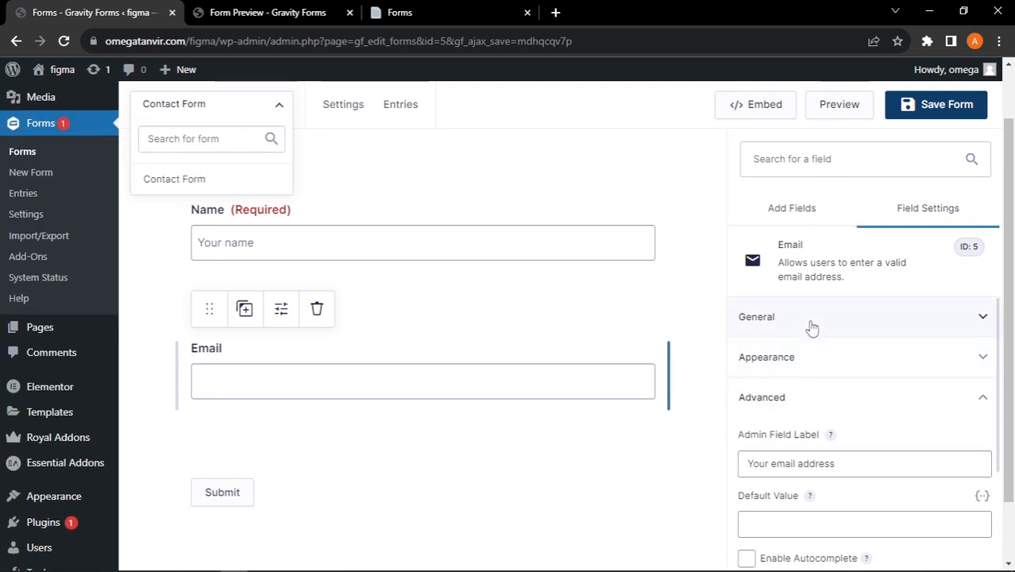
left_click(814, 320)
left_click(838, 315)
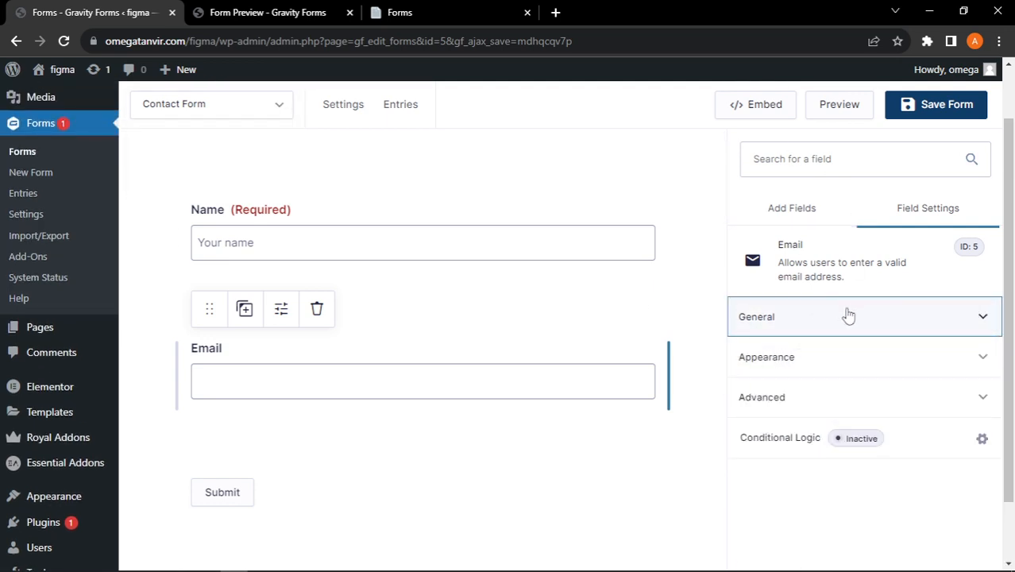
left_click(791, 207)
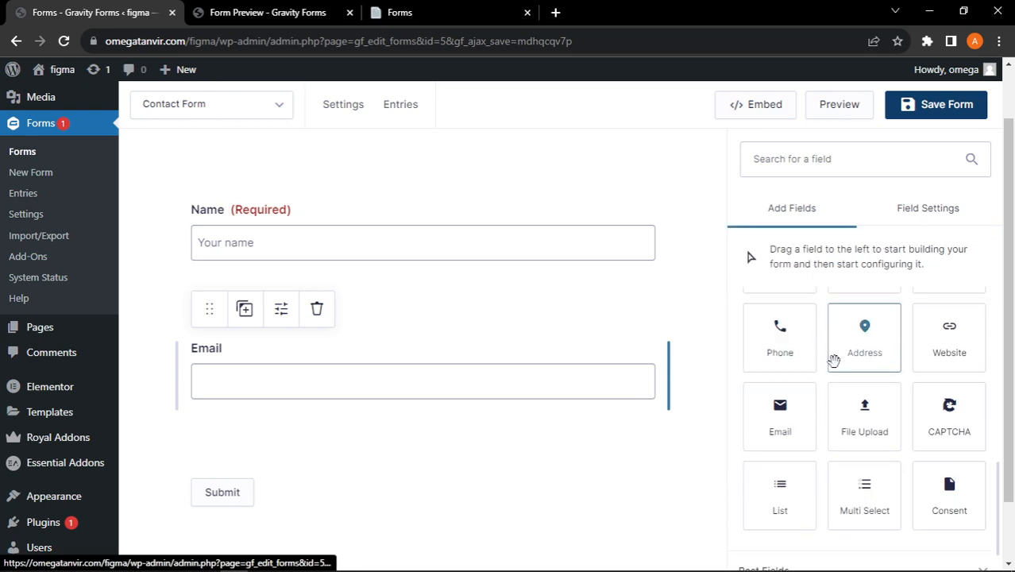
scroll(826, 349, "up", 4)
scroll(820, 340, "up", 3)
left_click_drag(794, 393, 842, 373)
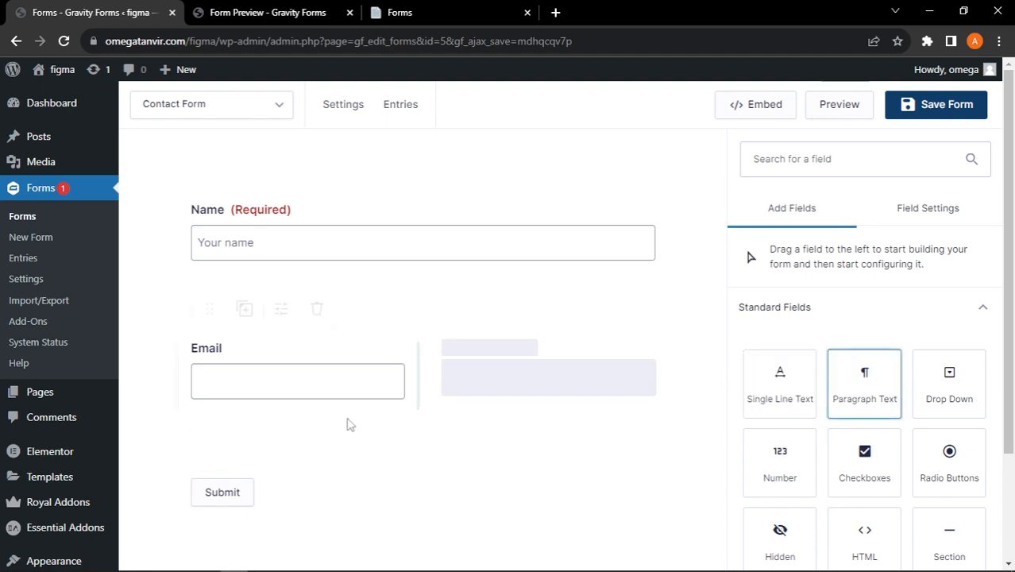
left_click(480, 389)
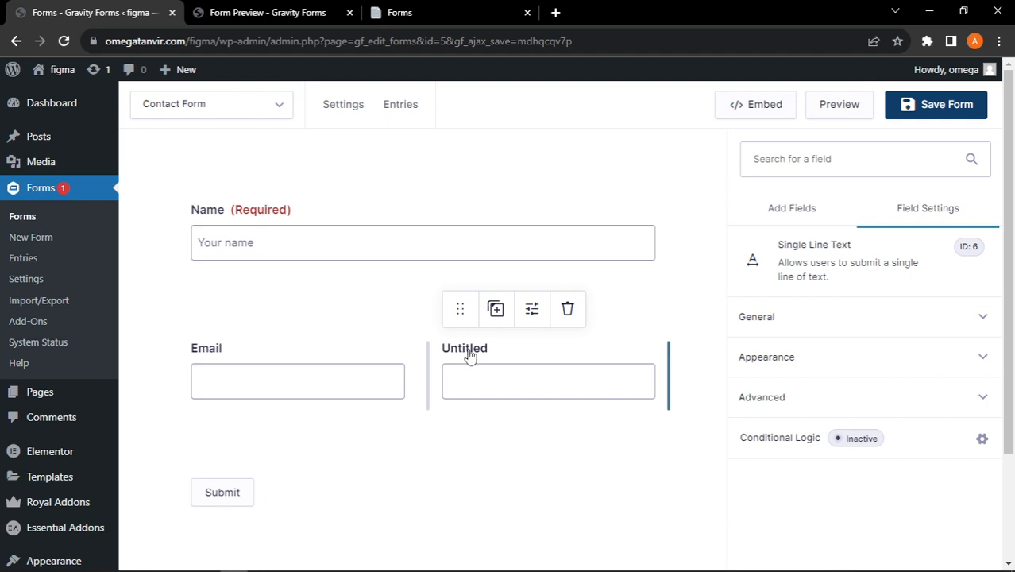
left_click_drag(456, 303, 294, 410)
scroll(437, 409, "down", 3)
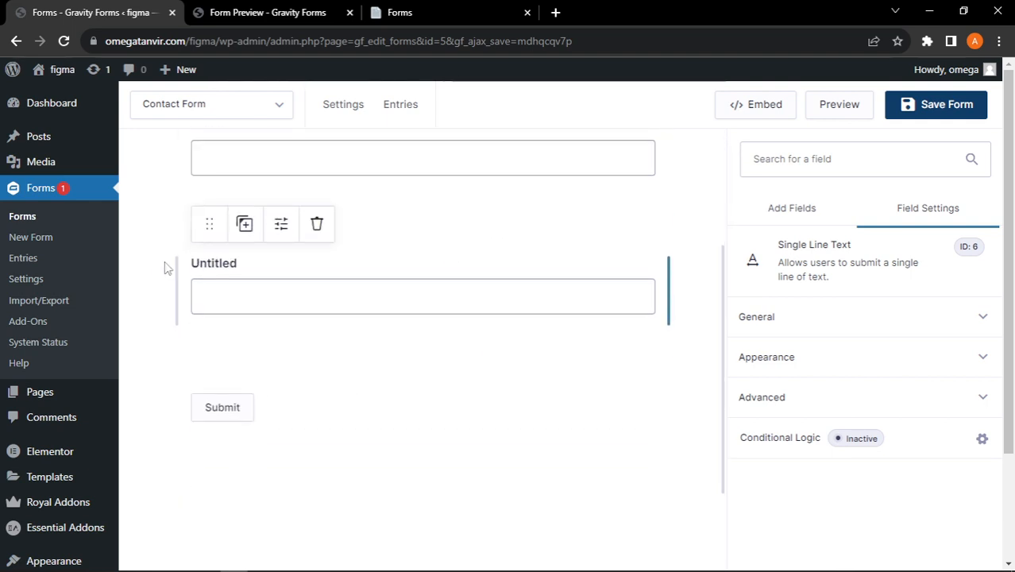
Step: Replace the new Single Line Text field's label with "Subject" in its general settings
left_click(844, 317)
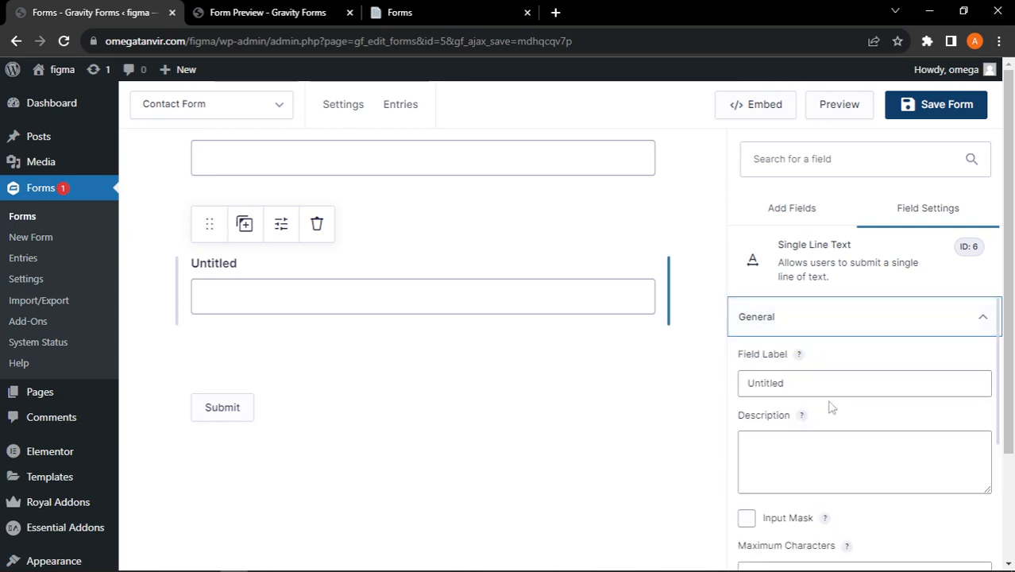
left_click(795, 382)
right_click(752, 378)
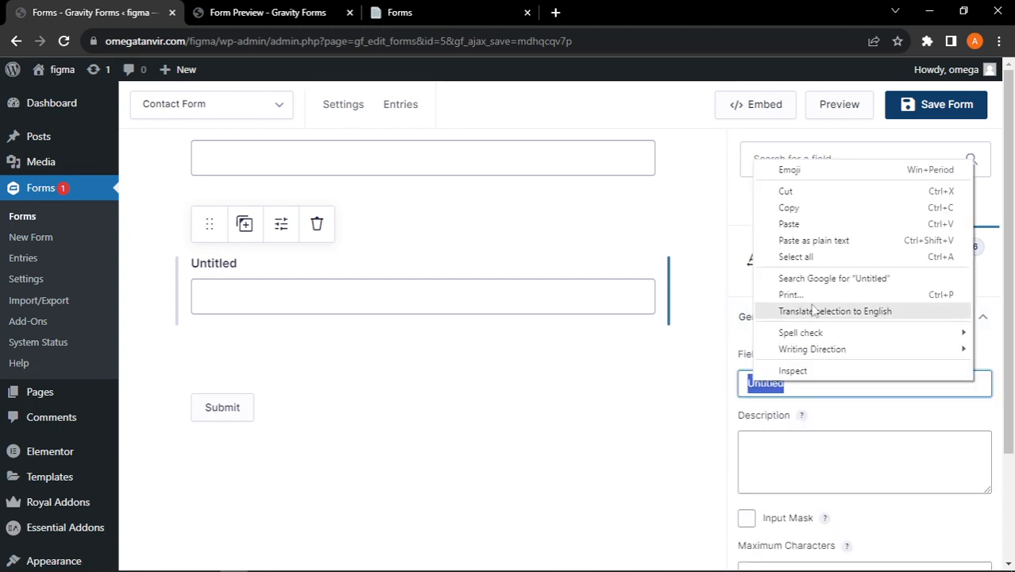
left_click(792, 223)
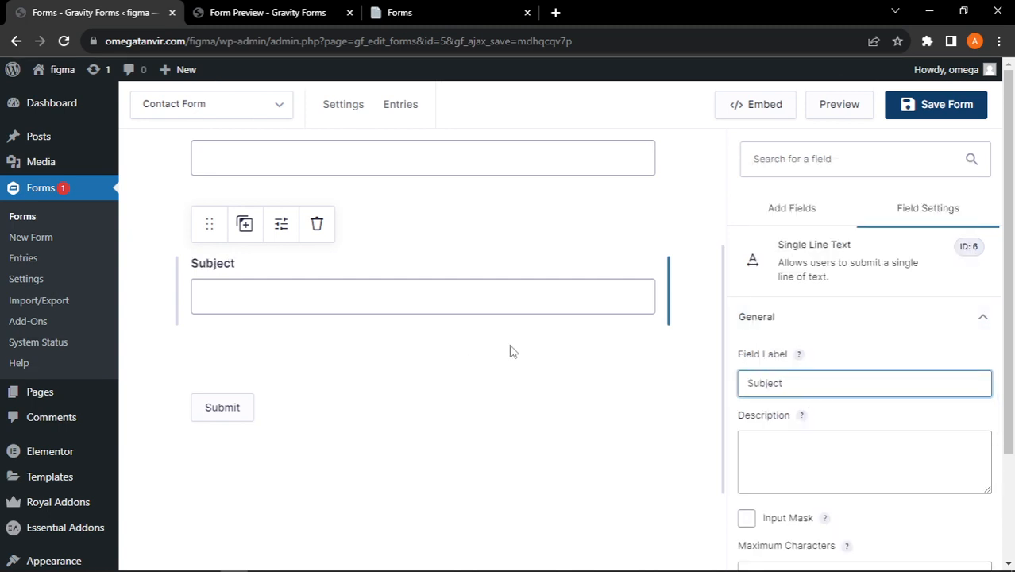
Step: Switch to the Notion notes and copy the words "The main topic" from the Subject line
left_click(238, 9)
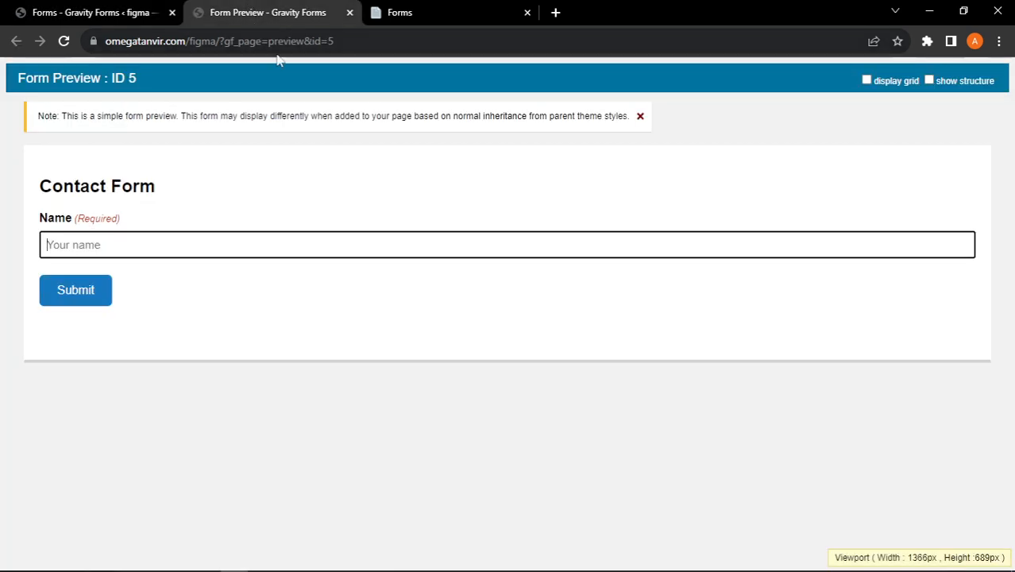
left_click(389, 9)
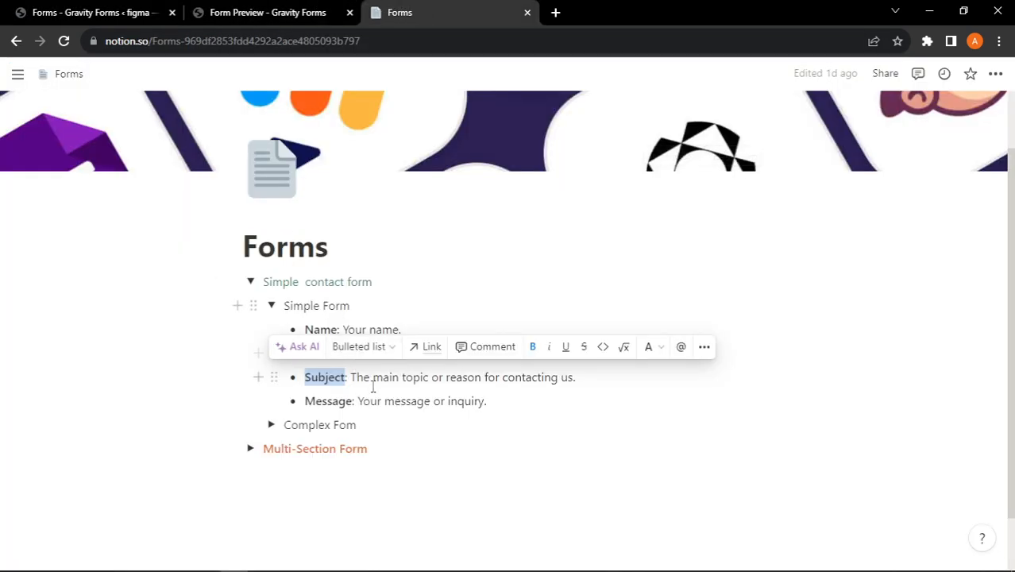
left_click_drag(351, 377, 426, 377)
left_click(384, 377)
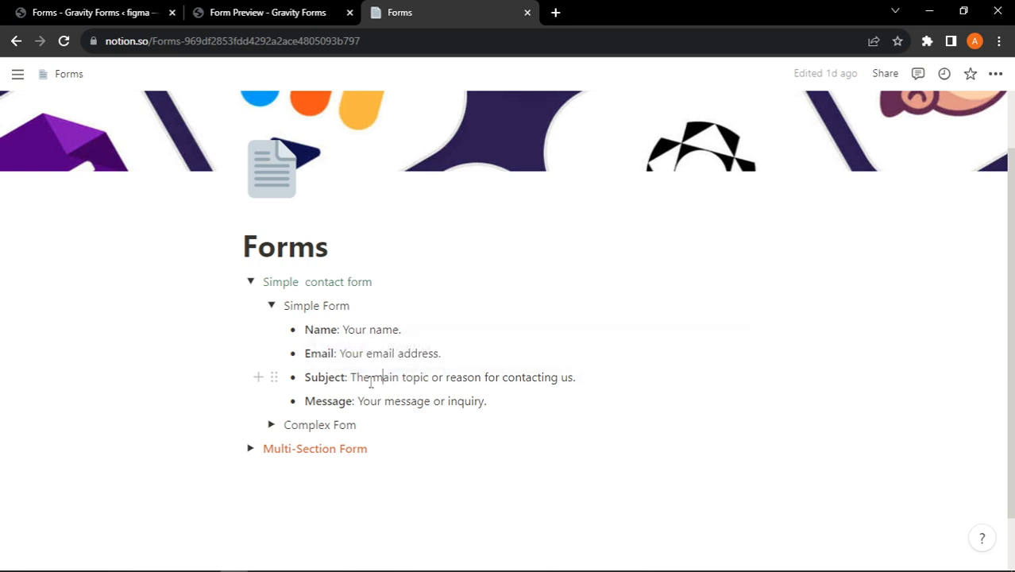
left_click_drag(352, 377, 429, 377)
right_click(430, 377)
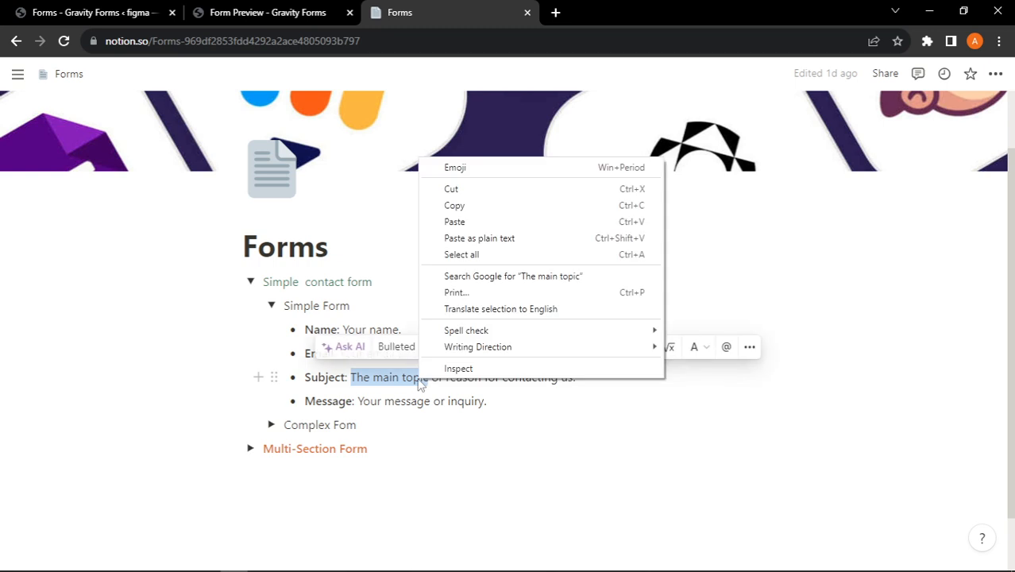
left_click(444, 203)
Step: Return to the form editor and paste "The main topic" as the Subject field's placeholder in its appearance settings
left_click(10, 9)
scroll(822, 444, "down", 3)
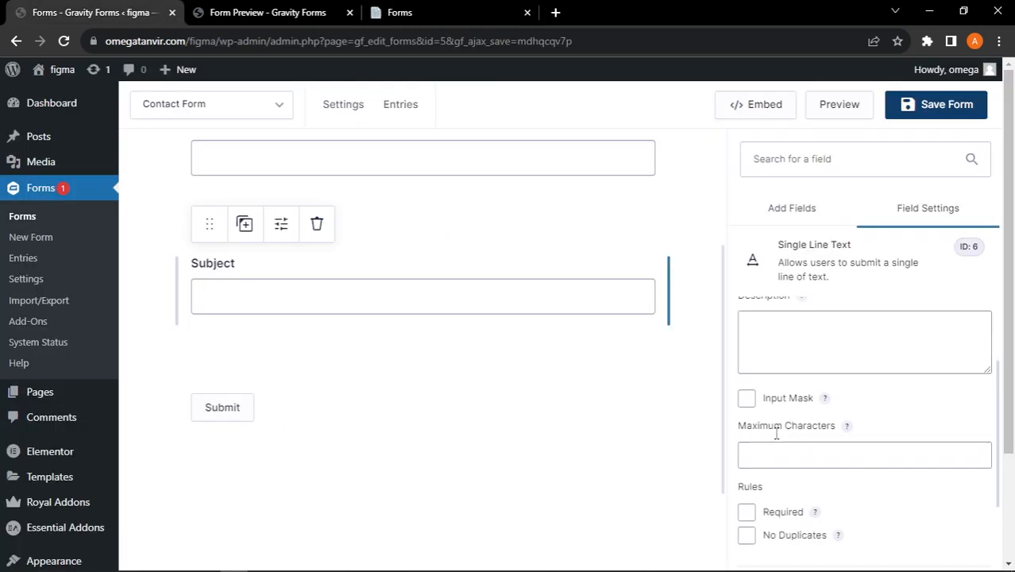
left_click(798, 467)
scroll(790, 413, "down", 1)
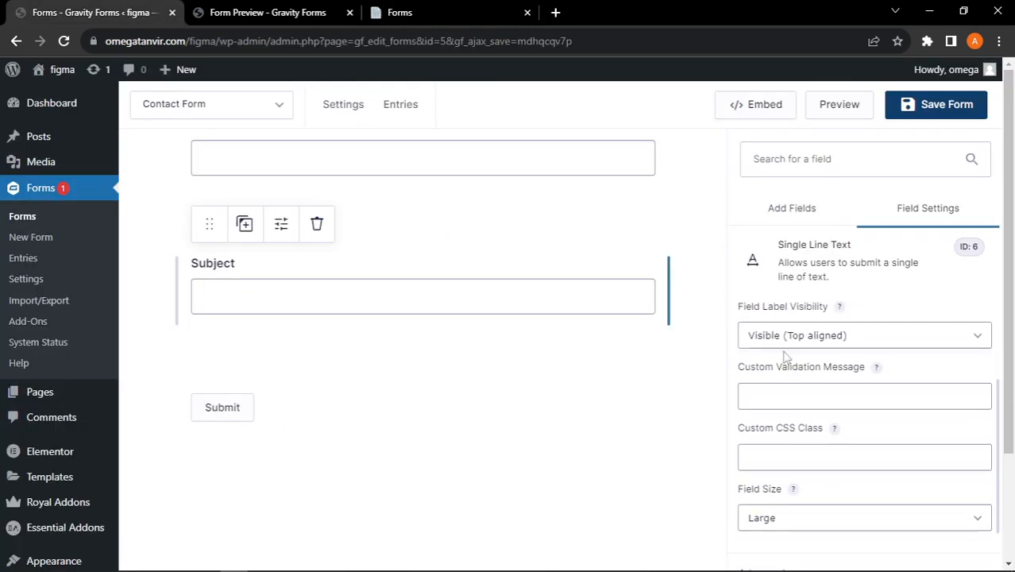
scroll(780, 349, "up", 1)
right_click(794, 351)
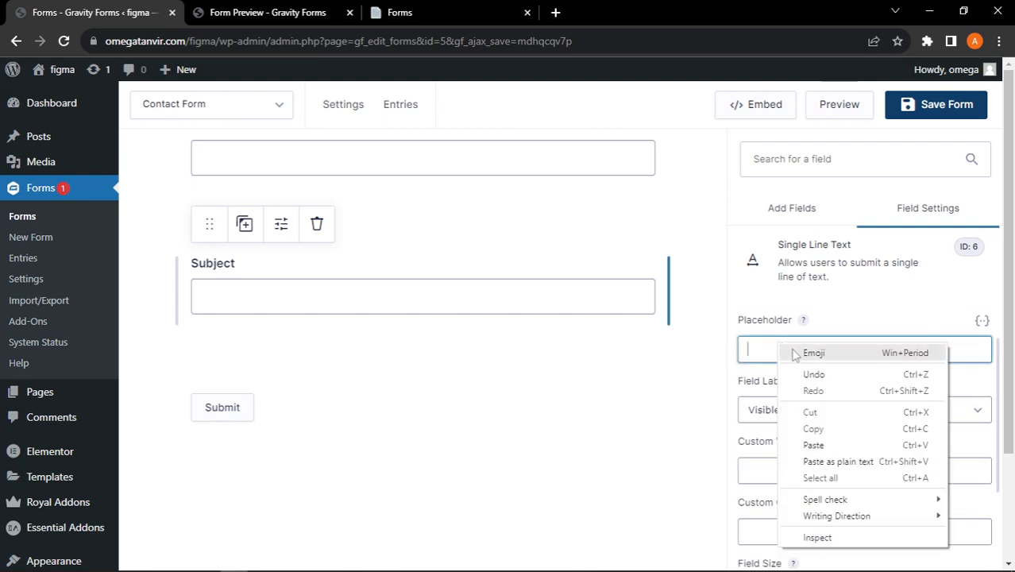
left_click(830, 460)
left_click(262, 341)
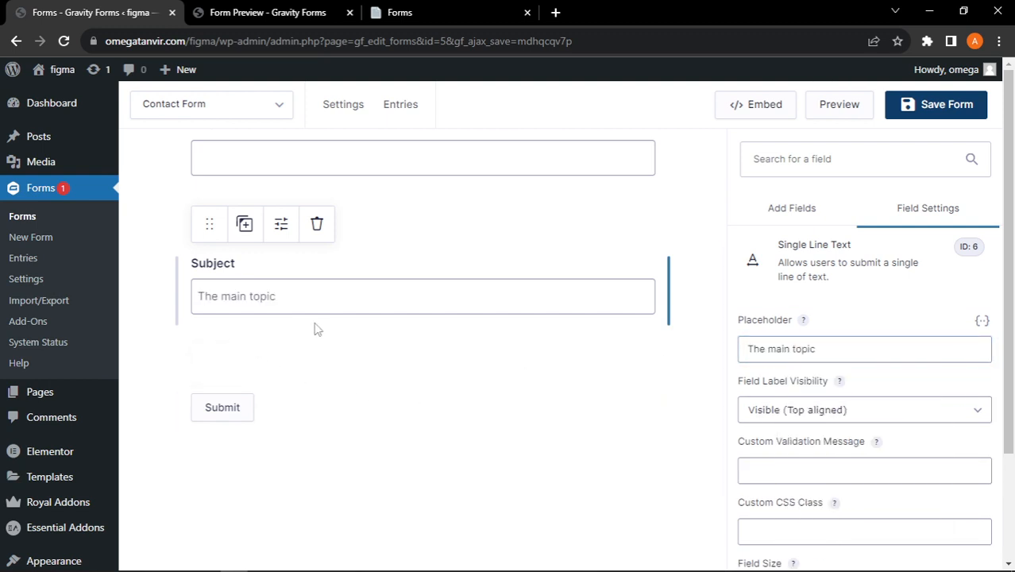
Step: Switch to the Notion notes and copy the word "Message" from the simple form's field list
left_click(268, 15)
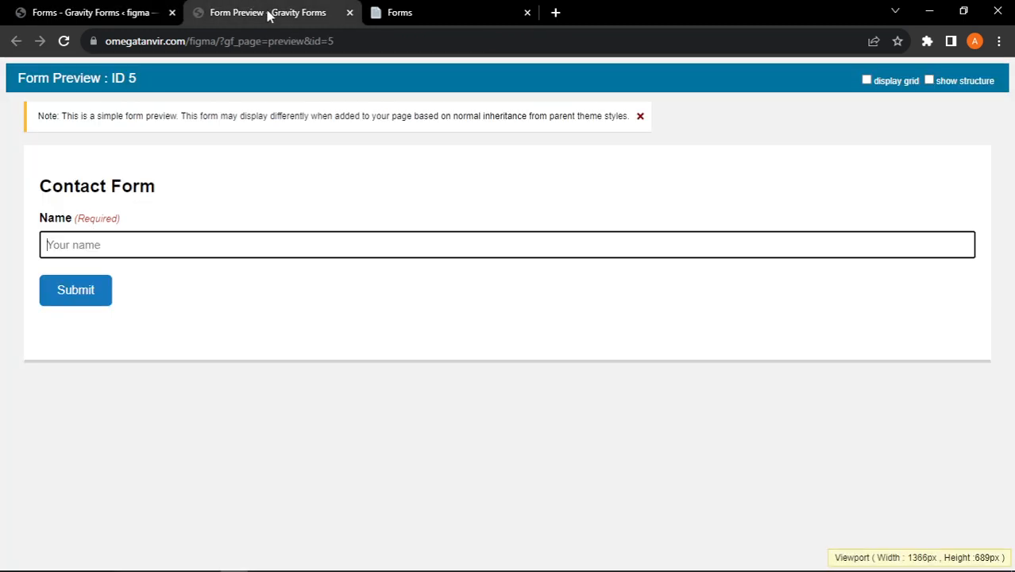
left_click(418, 9)
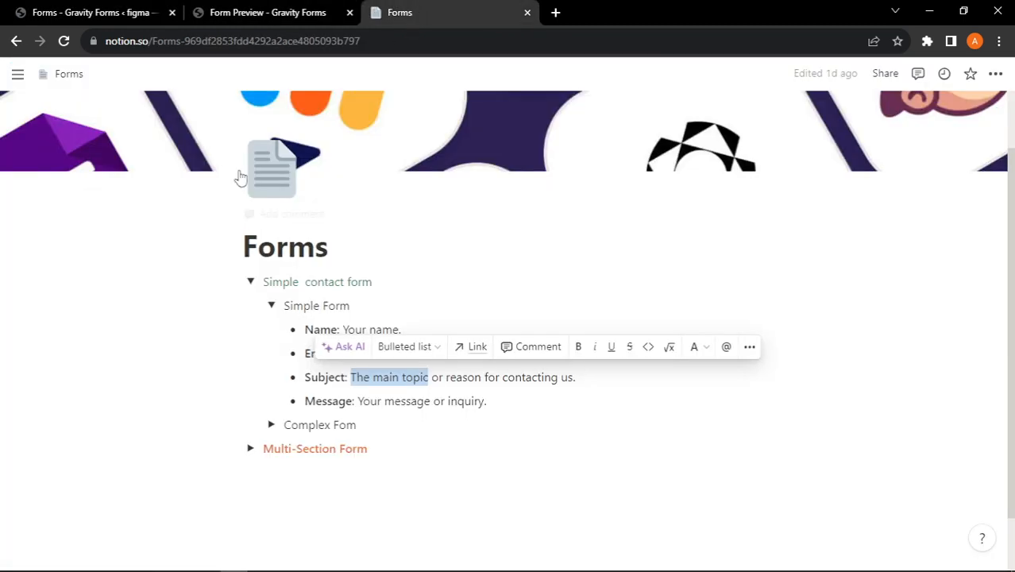
double_click(328, 400)
right_click(328, 399)
left_click(370, 221)
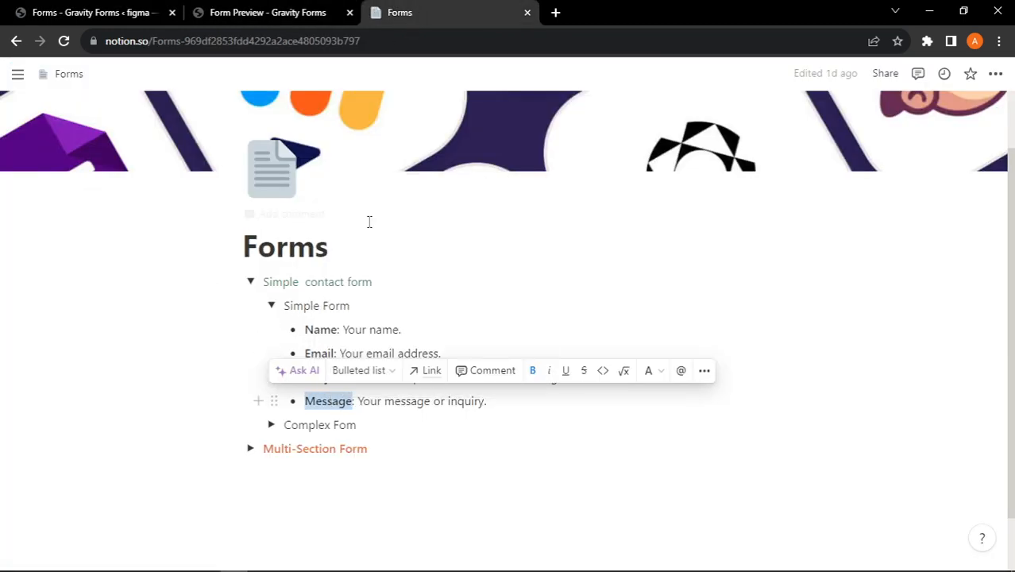
Step: Back in the form editor, add a Body field from the post fields on its own row beneath the Subject field
left_click(32, 6)
left_click(802, 207)
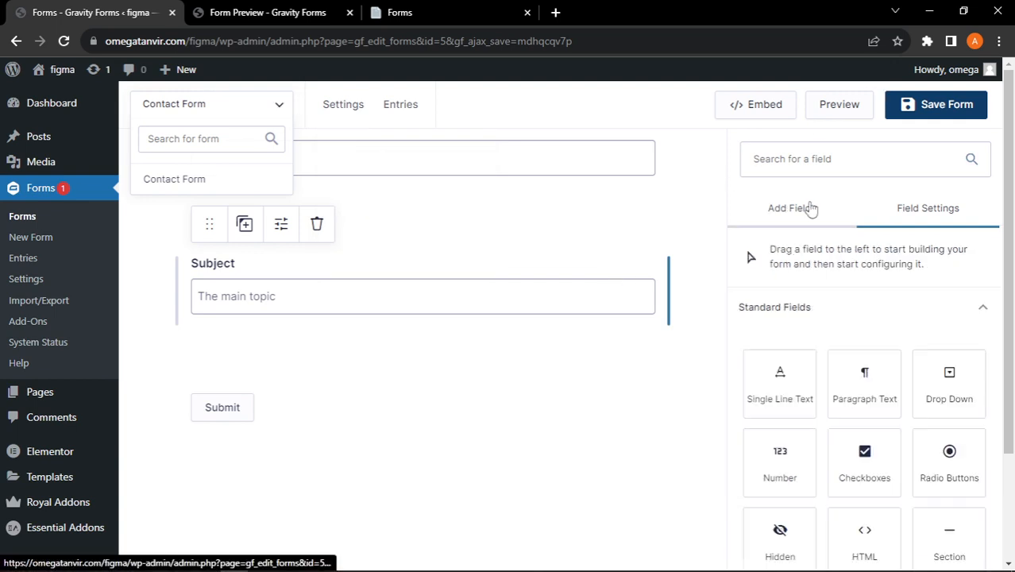
scroll(874, 346, "down", 4)
scroll(826, 474, "down", 5)
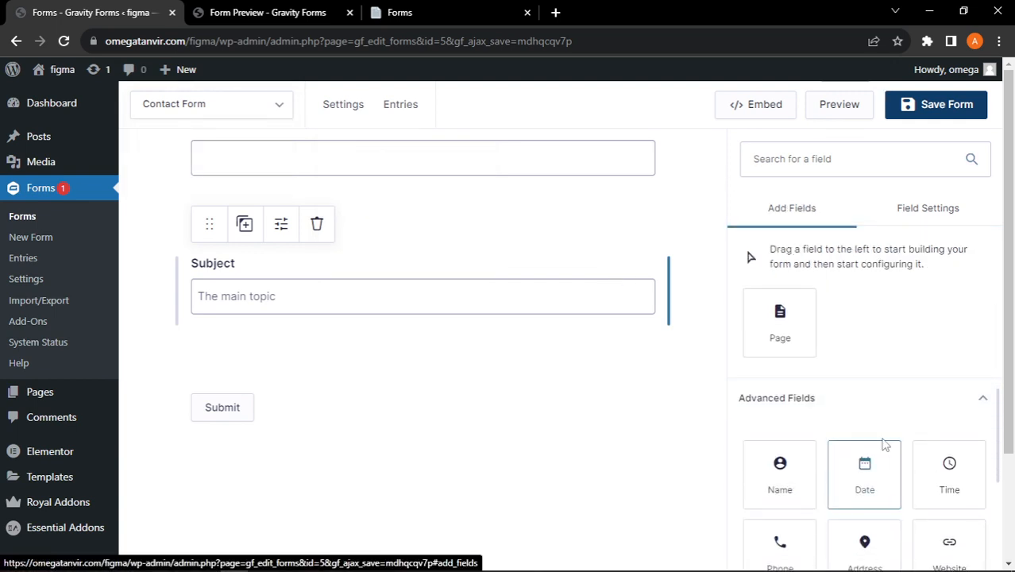
scroll(843, 508, "down", 2)
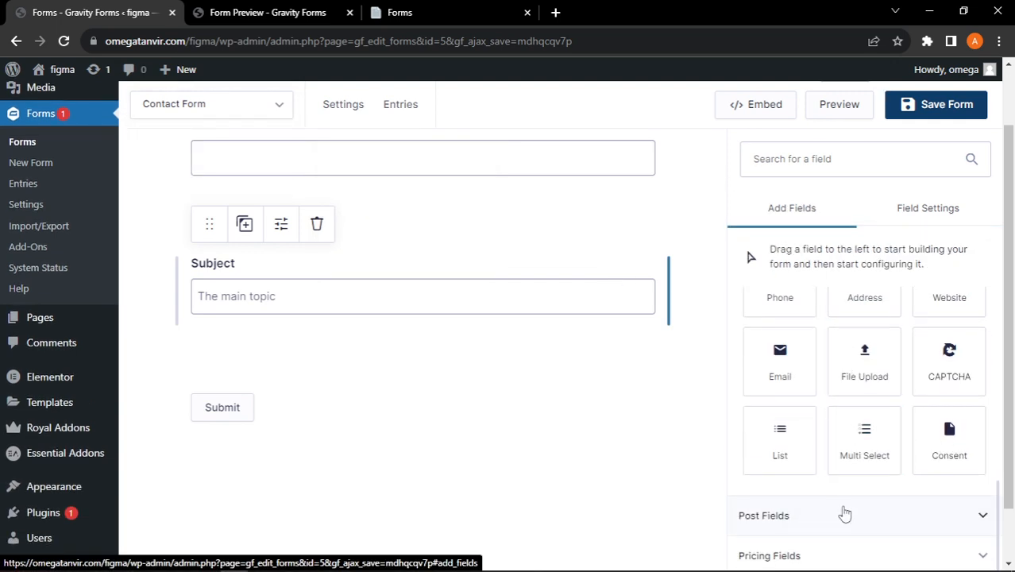
left_click(843, 512)
scroll(861, 432, "down", 3)
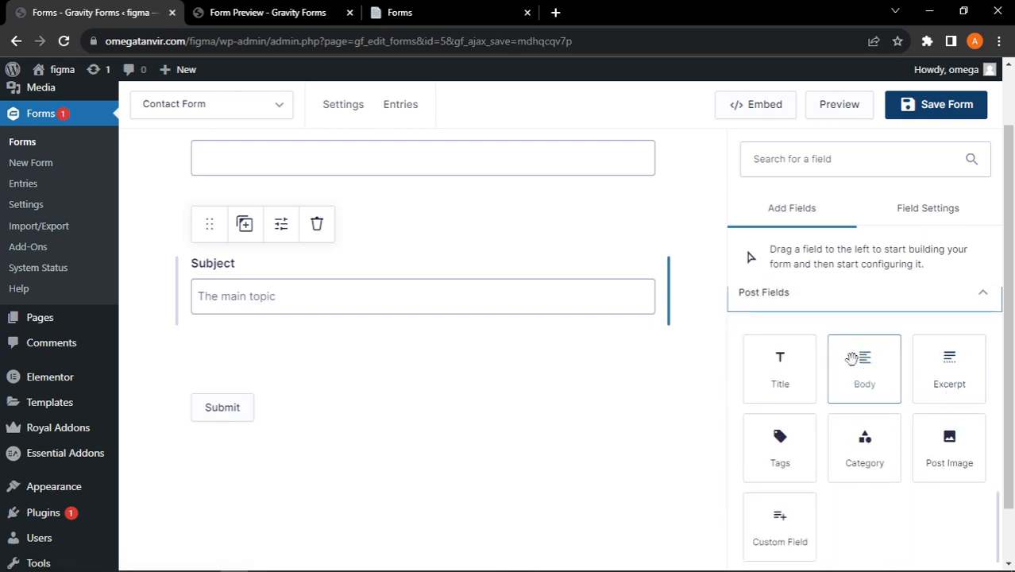
left_click_drag(852, 356, 403, 324)
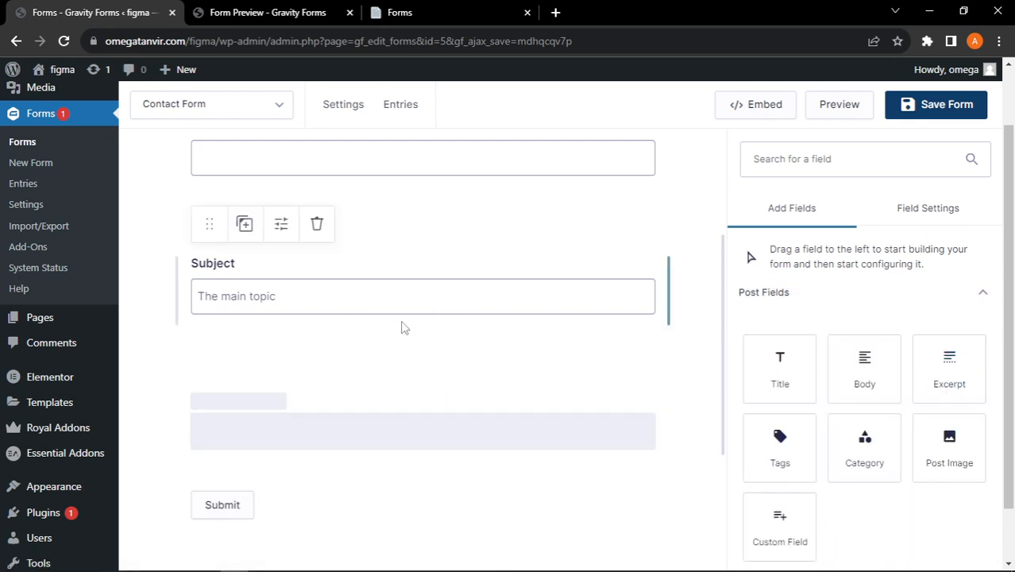
Step: Replace the Post Body field's label with "Message" in its general settings
scroll(775, 335, "up", 1)
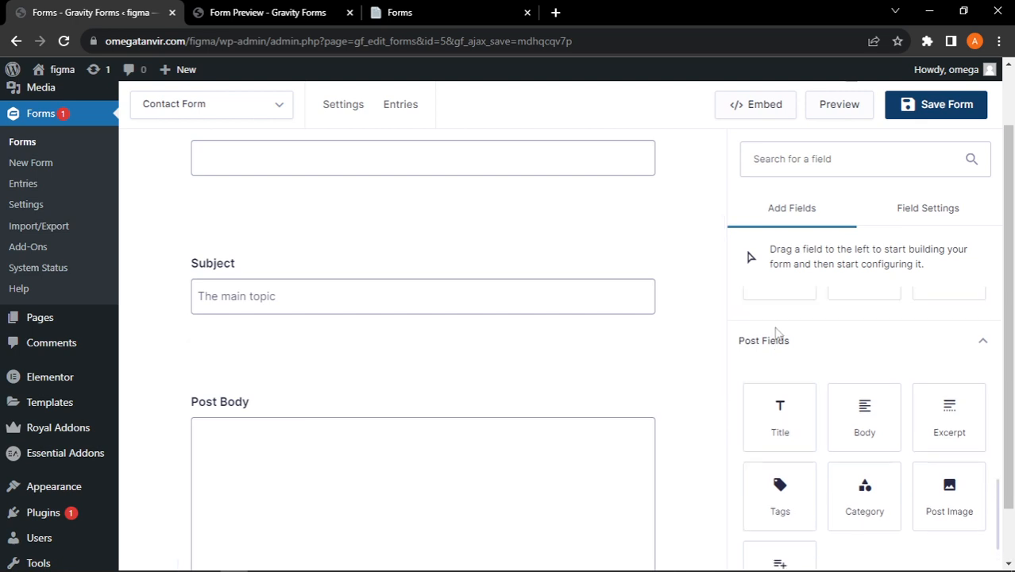
scroll(773, 370, "down", 1)
scroll(278, 364, "down", 2)
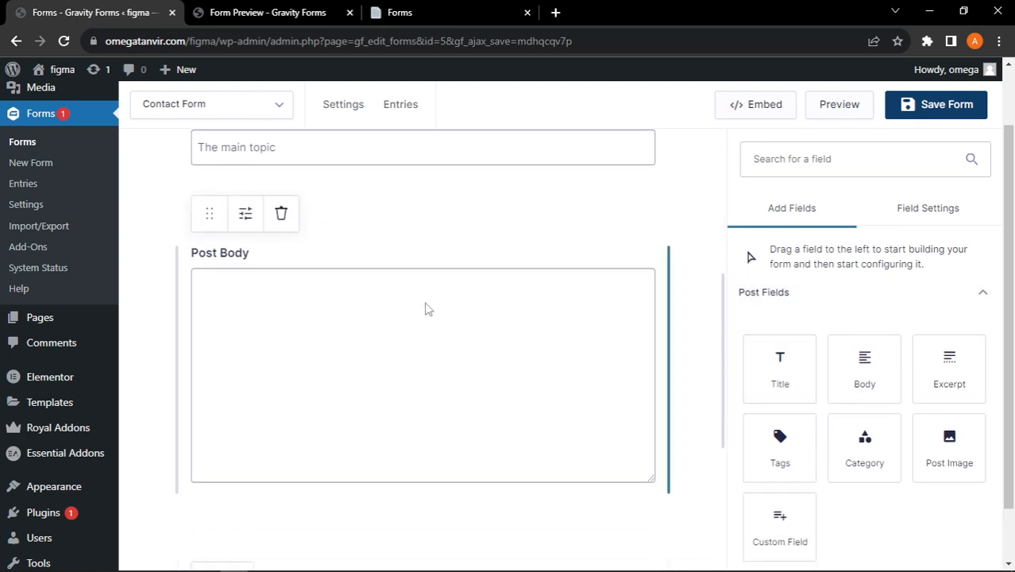
left_click(314, 301)
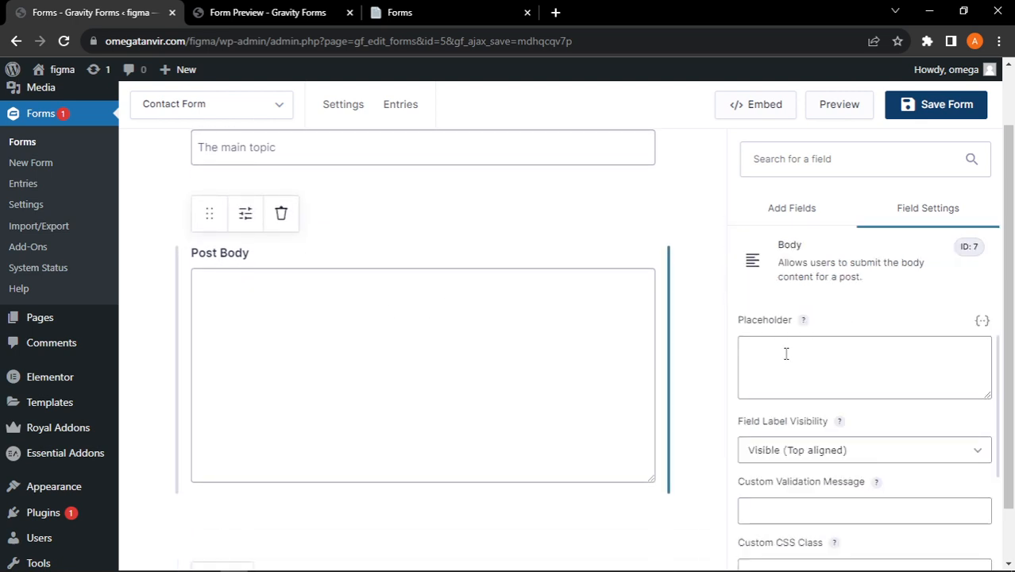
left_click(813, 320)
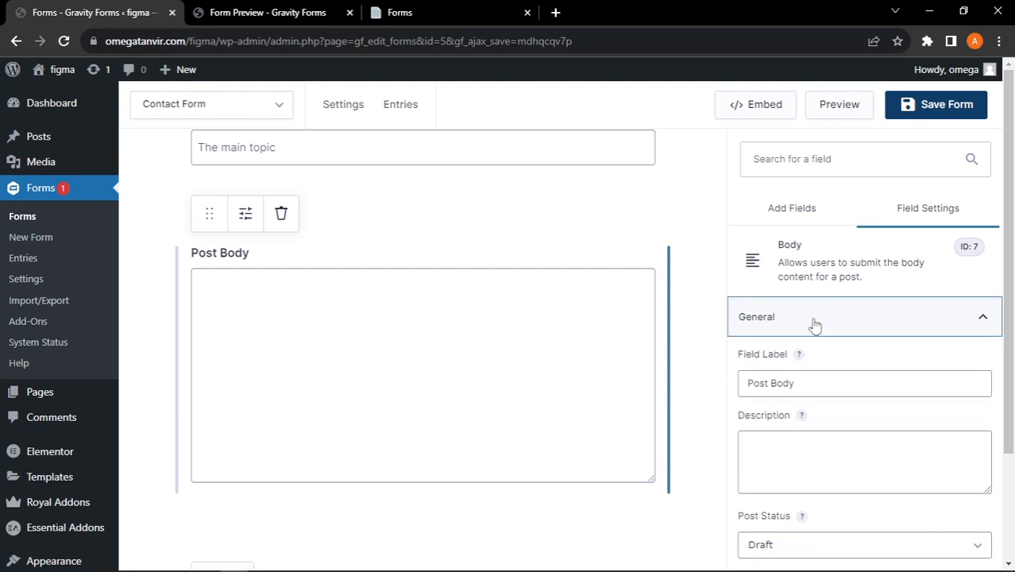
left_click(814, 324)
left_click(814, 323)
triple_click(787, 386)
right_click(787, 386)
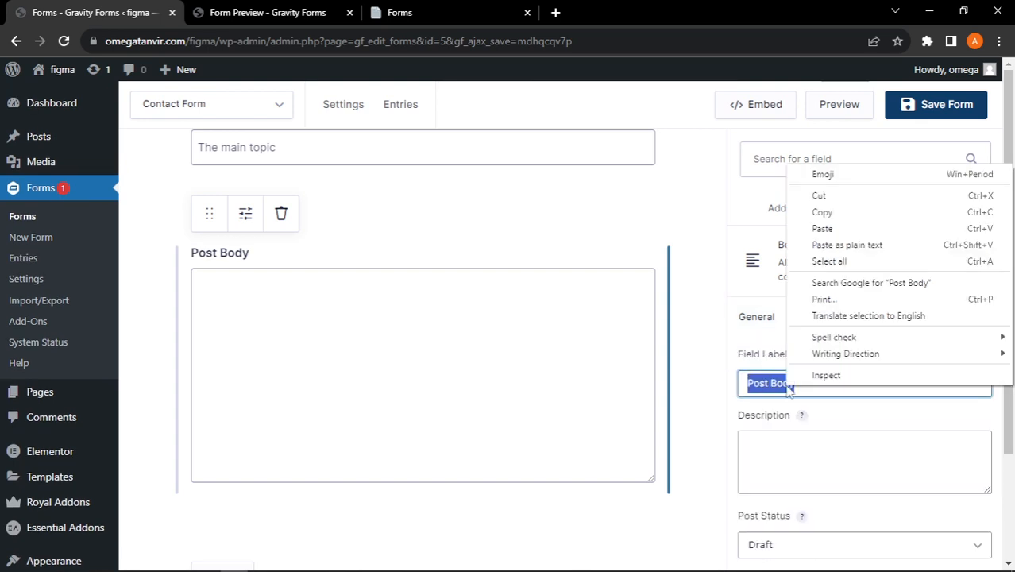
left_click(848, 228)
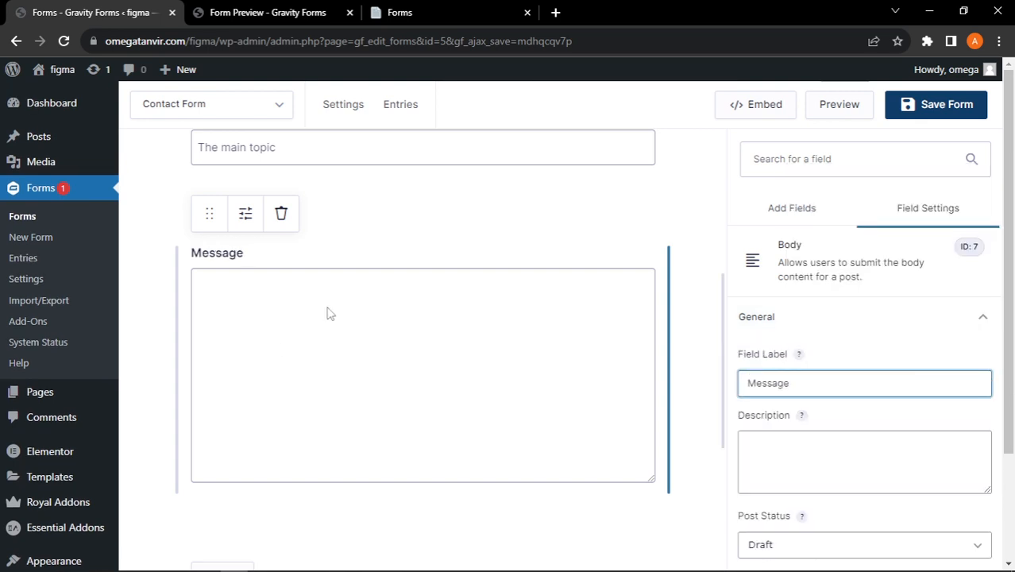
Step: Switch to the Notion notes and copy the words "Your message" from the Message line
left_click(262, 12)
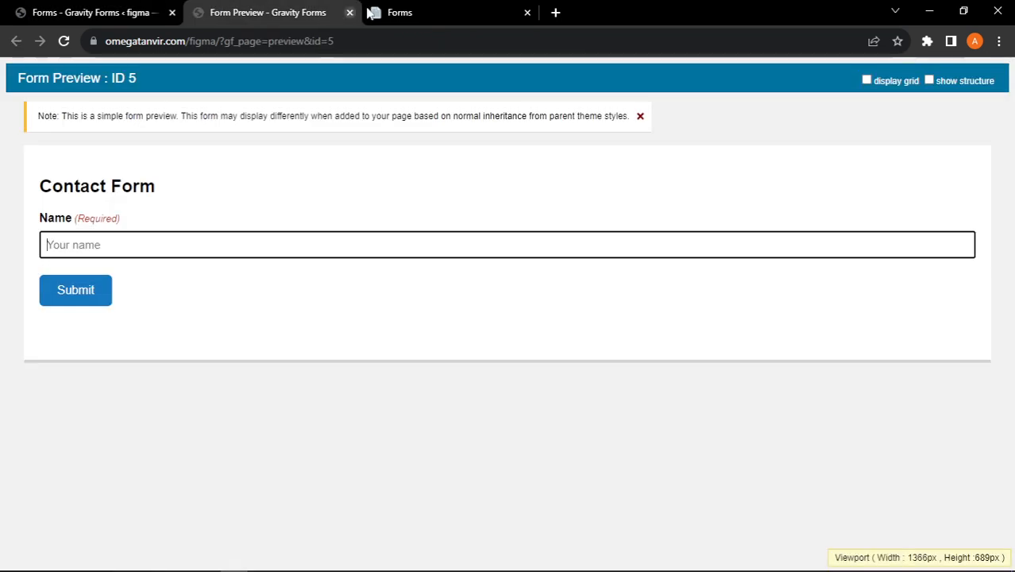
left_click(470, 12)
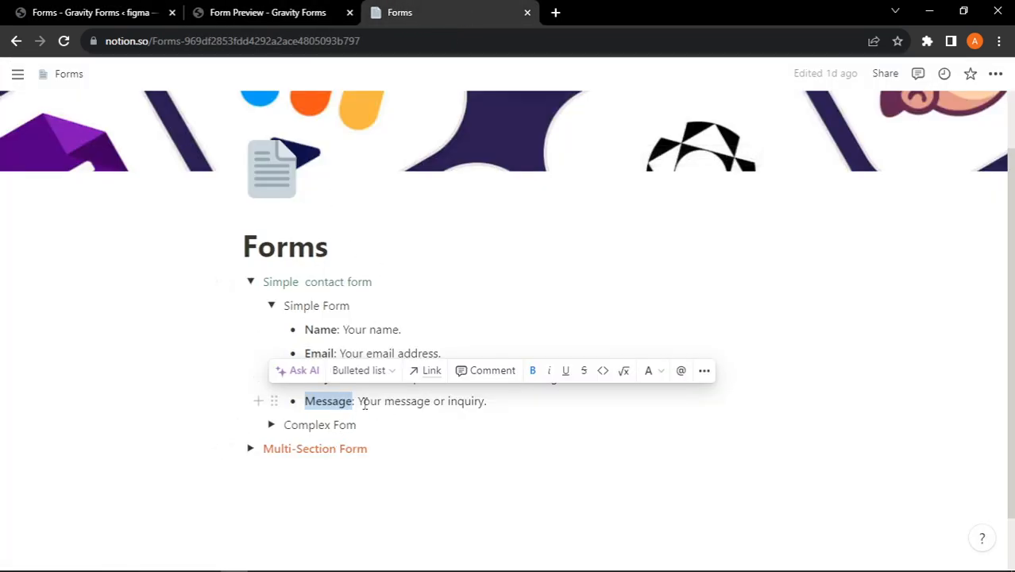
left_click_drag(359, 402, 460, 401)
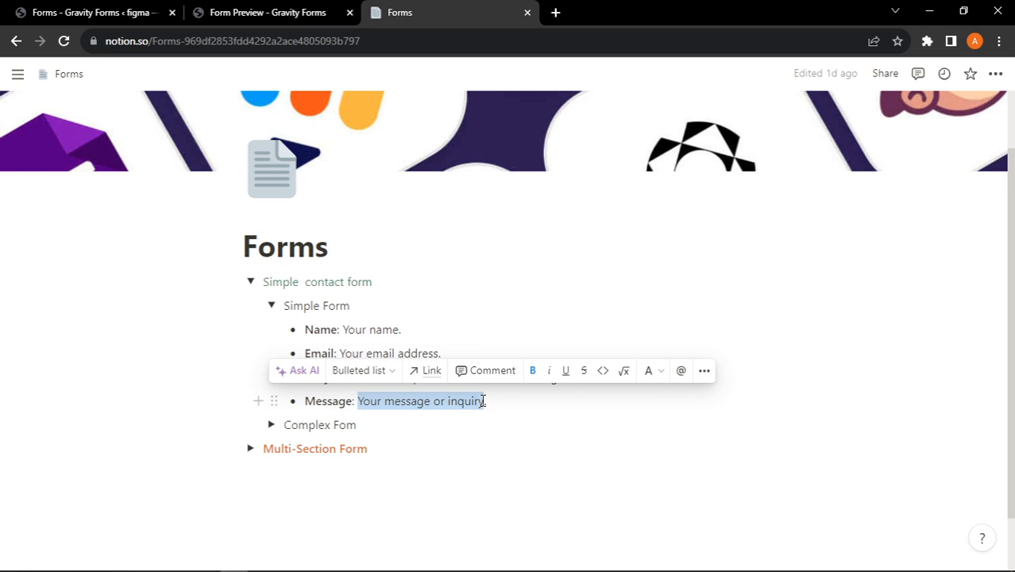
right_click(431, 402)
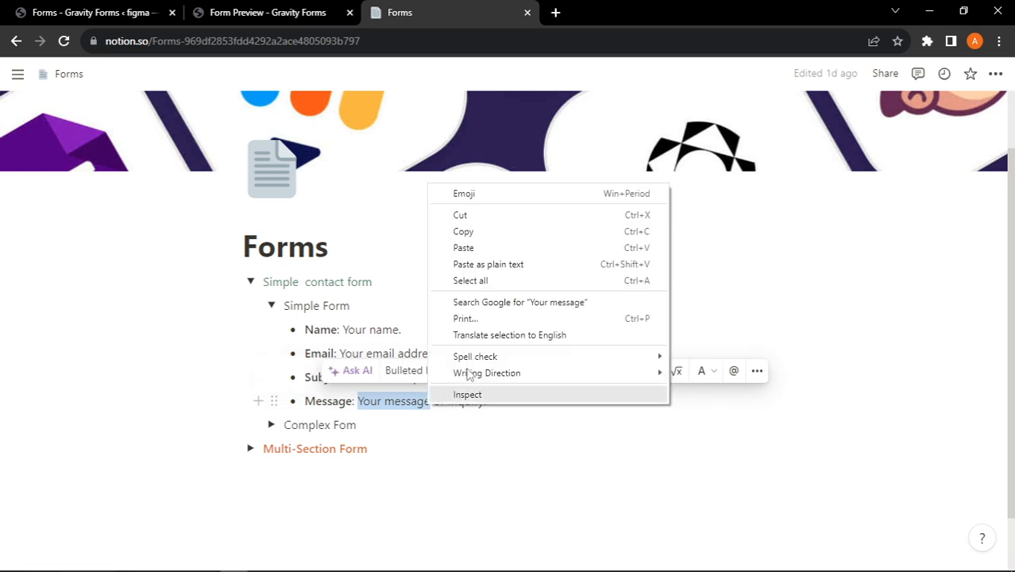
left_click(500, 232)
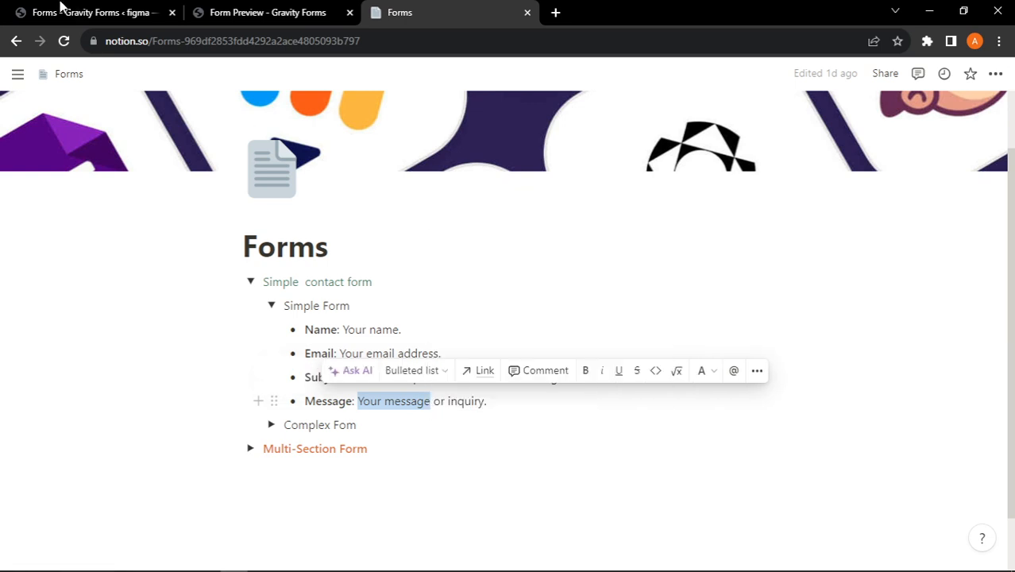
Step: Return to the form editor and paste "Your message" as the Message field's placeholder in its appearance settings
left_click(63, 9)
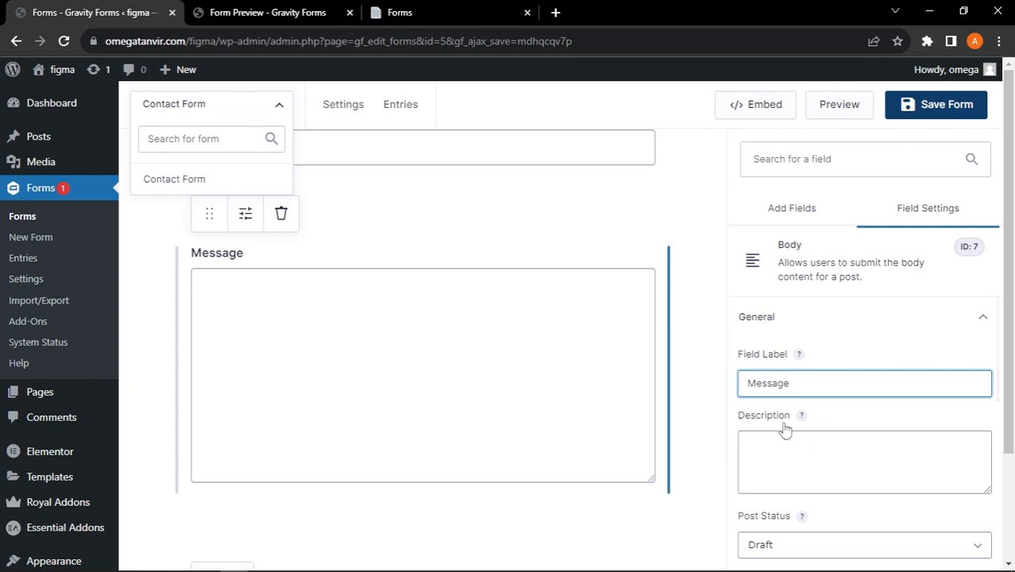
scroll(784, 428, "down", 8)
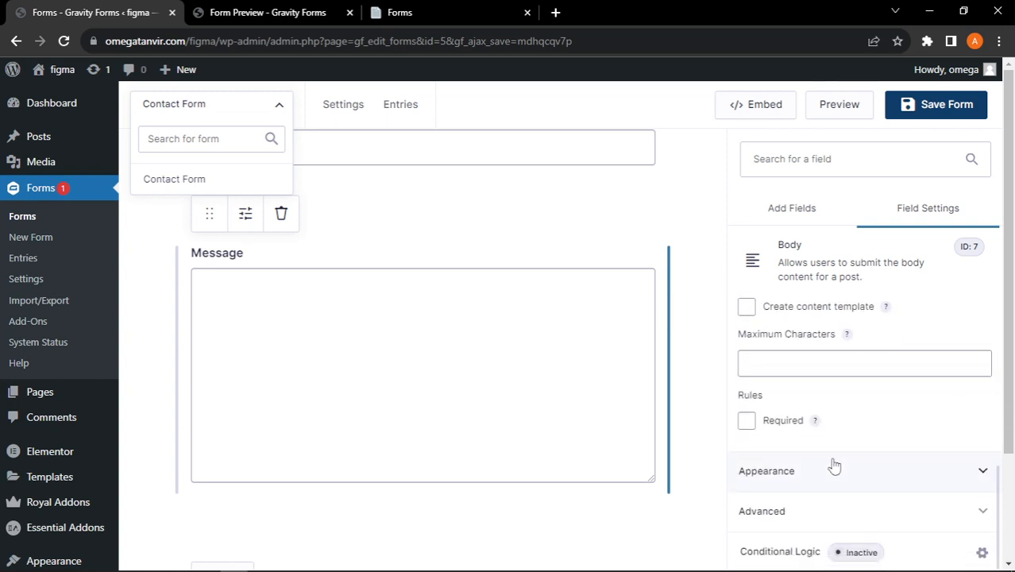
left_click(828, 477)
right_click(800, 431)
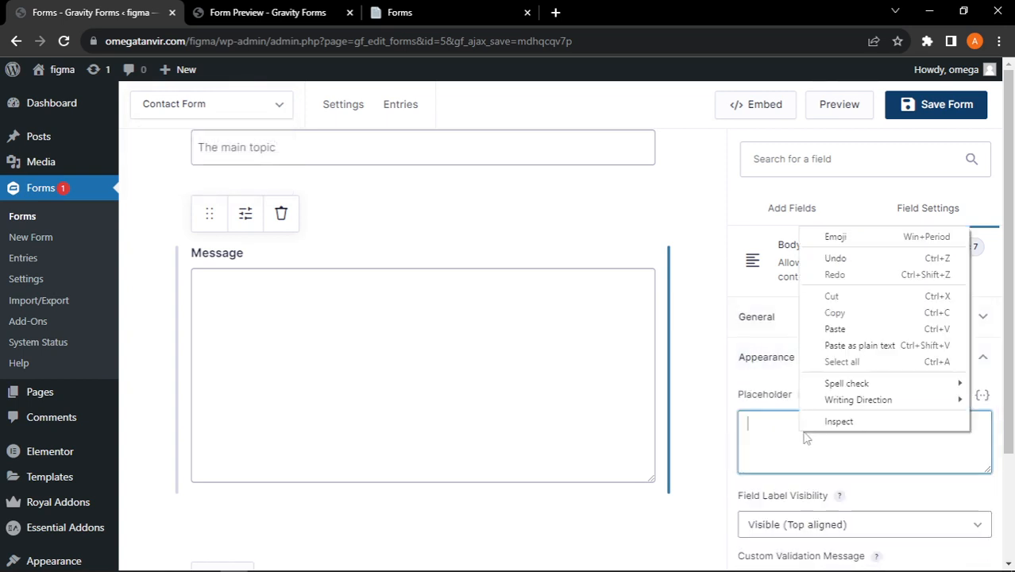
left_click(854, 330)
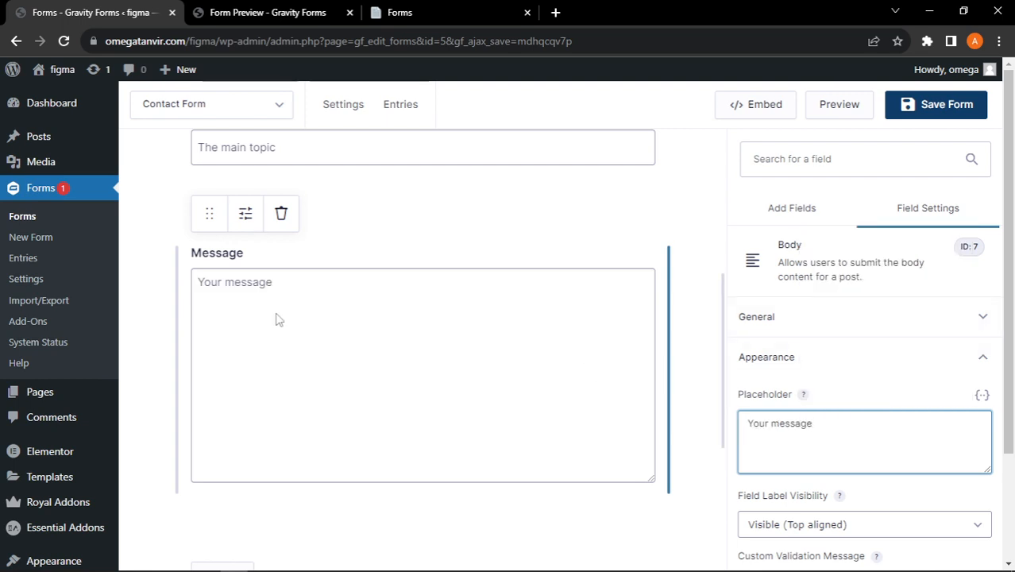
Step: Review the fields of the contact form, save the form and open its preview
scroll(410, 385, "up", 2)
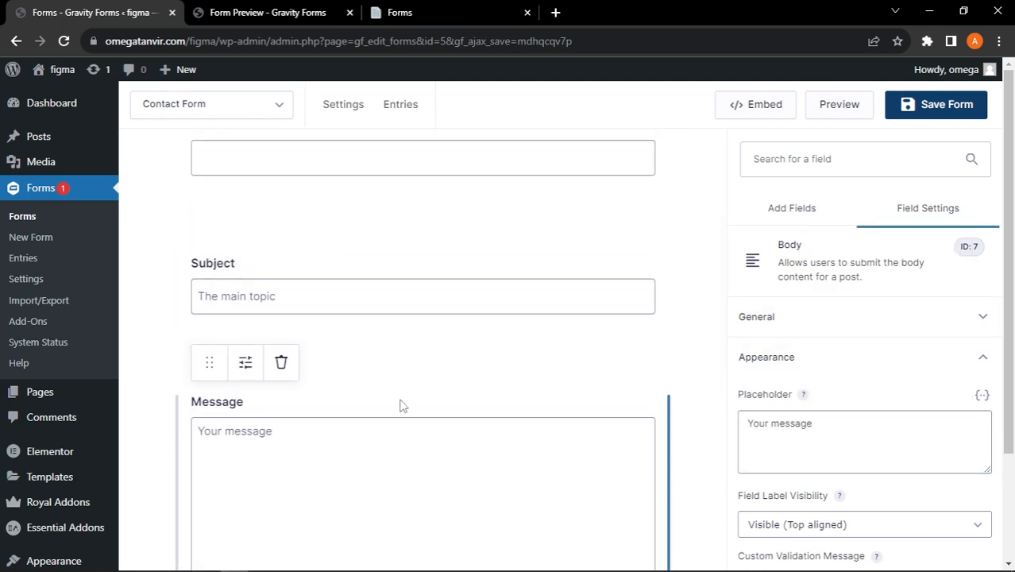
scroll(399, 328, "up", 2)
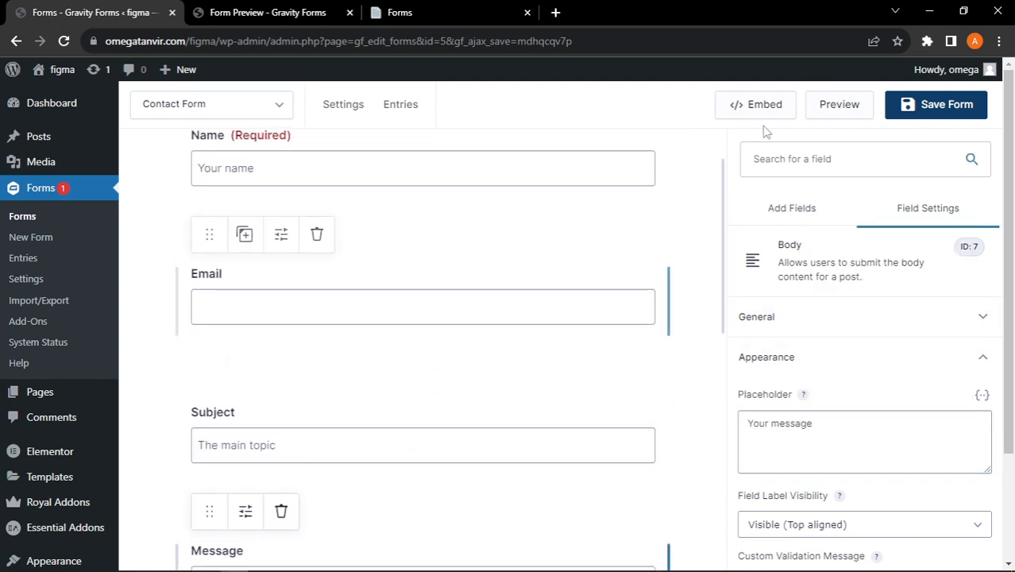
left_click(917, 107)
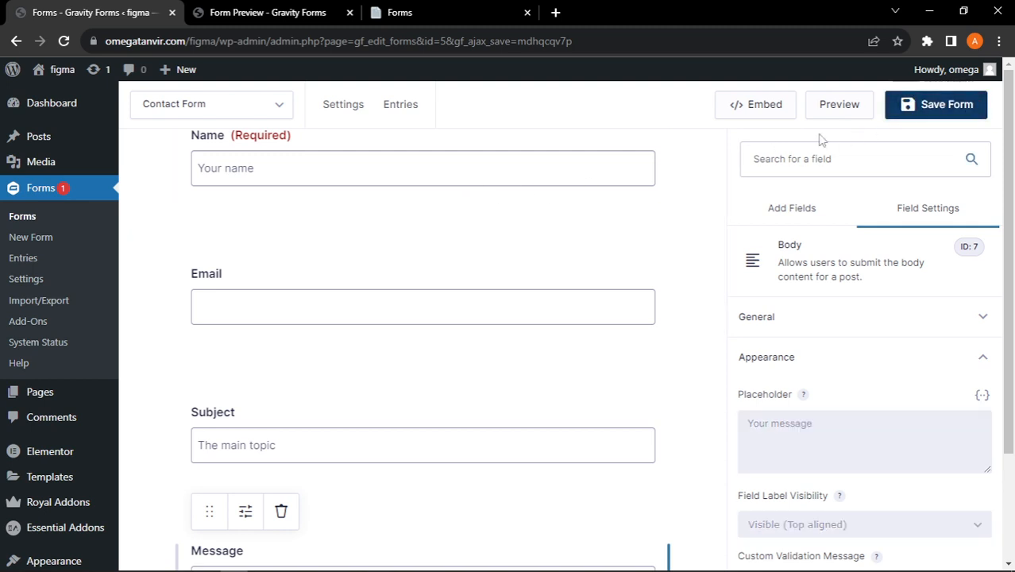
left_click(839, 104)
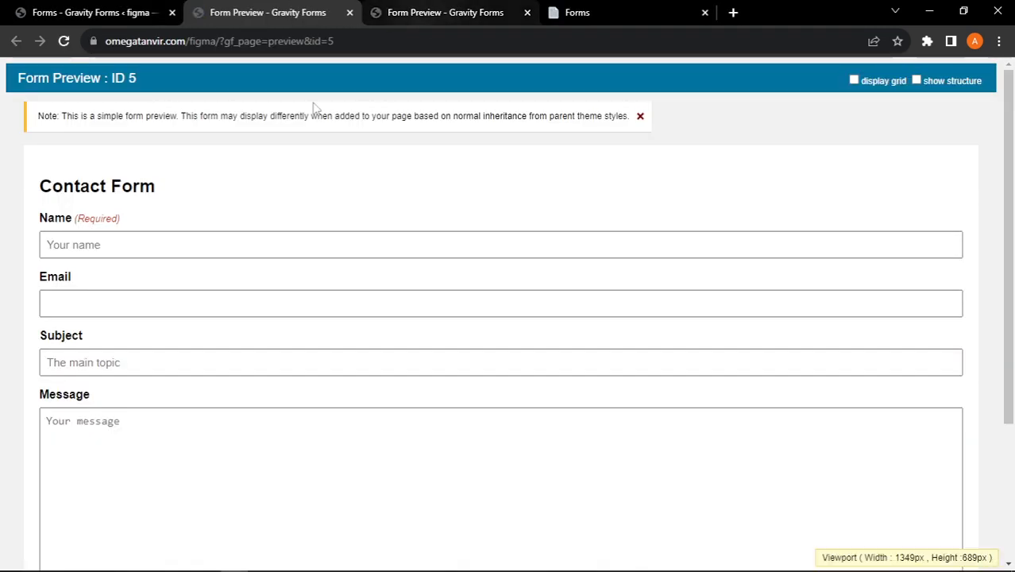
Step: Check the Email field in the form preview and inspect its advanced and appearance settings in the form editor
scroll(247, 267, "down", 1)
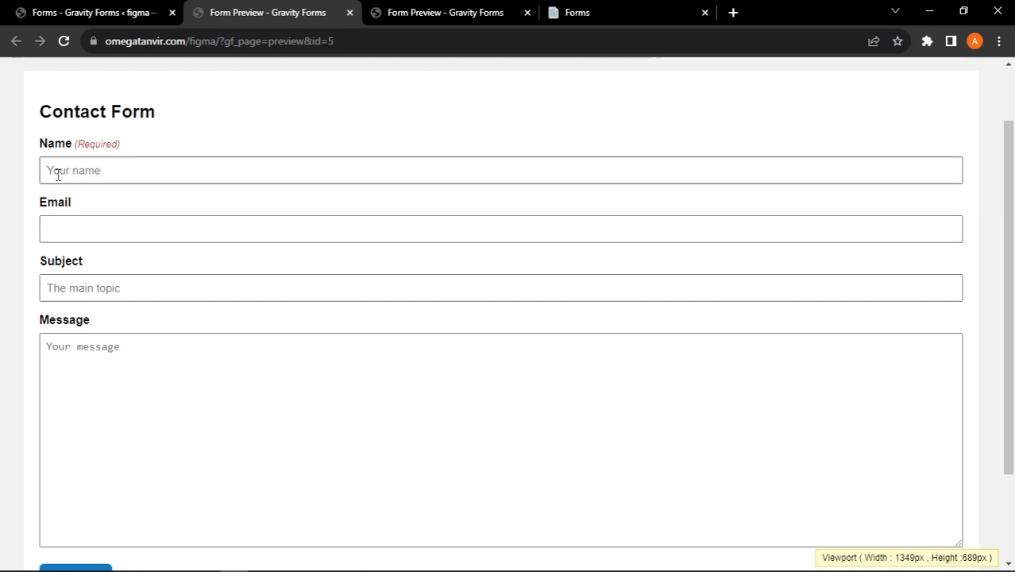
left_click(78, 223)
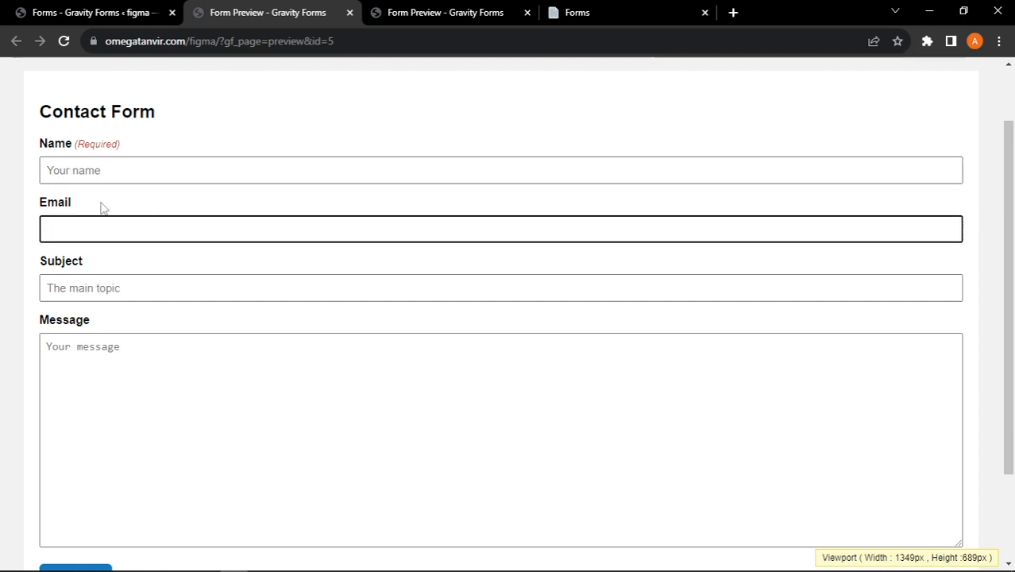
left_click(157, 6)
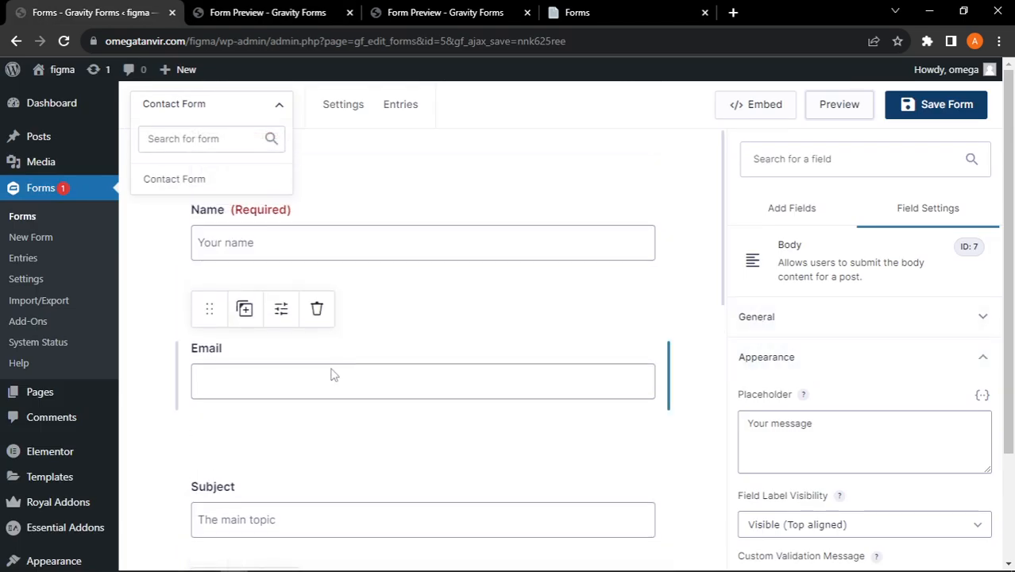
left_click(333, 375)
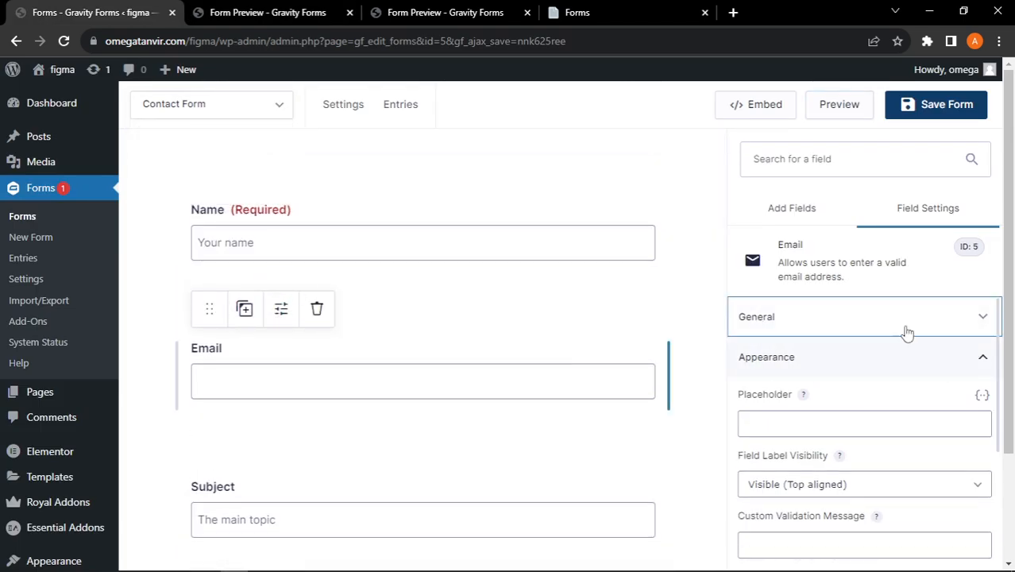
scroll(836, 334, "down", 3)
scroll(783, 462, "down", 1)
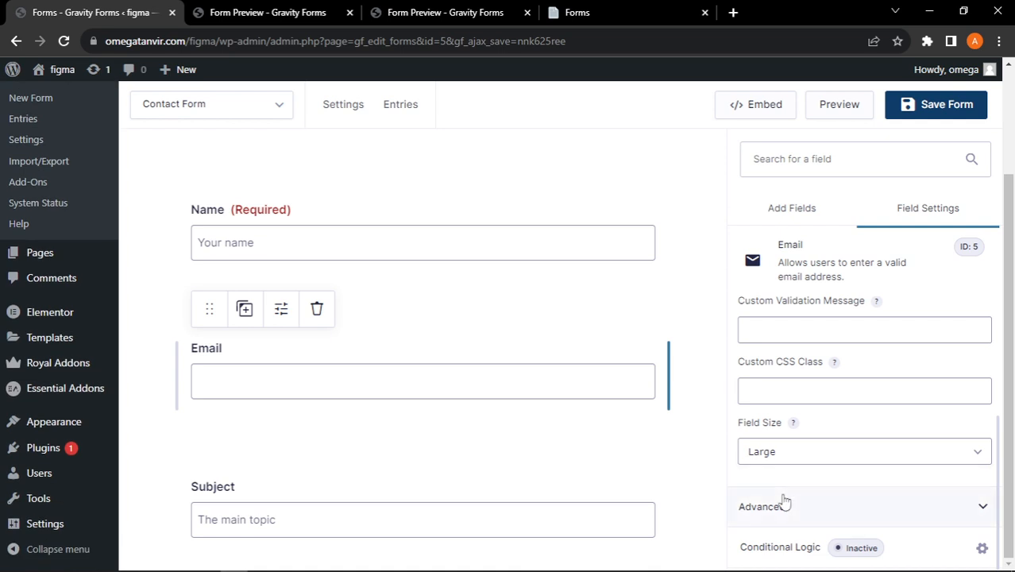
left_click(783, 503)
scroll(840, 439, "down", 2)
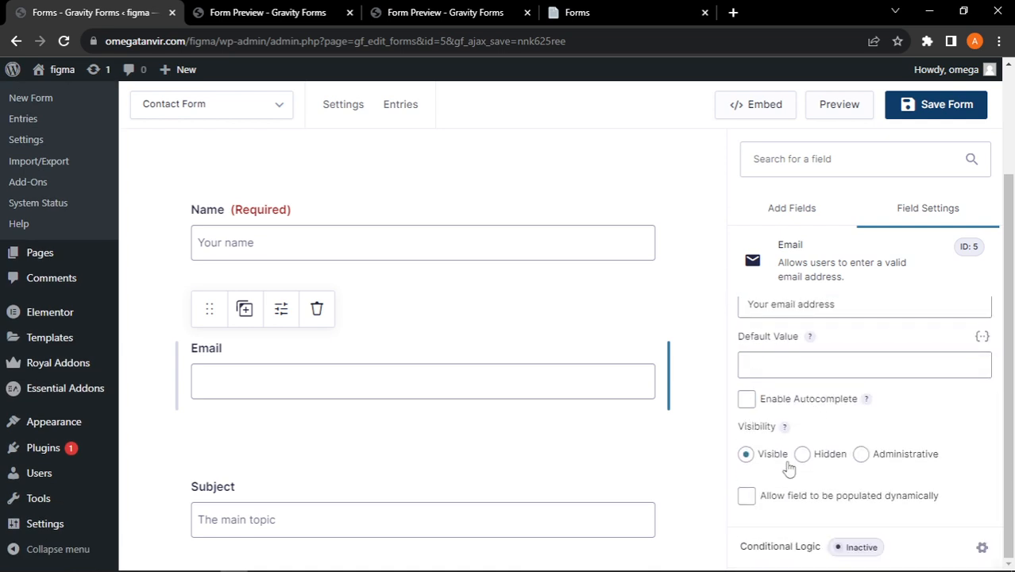
scroll(809, 421, "up", 2)
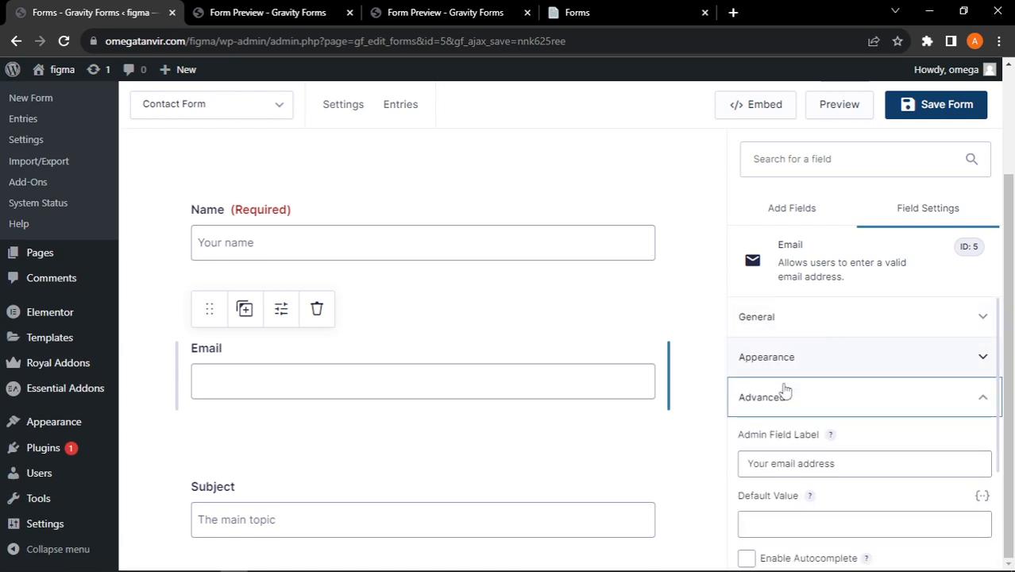
left_click(805, 358)
scroll(849, 378, "down", 3)
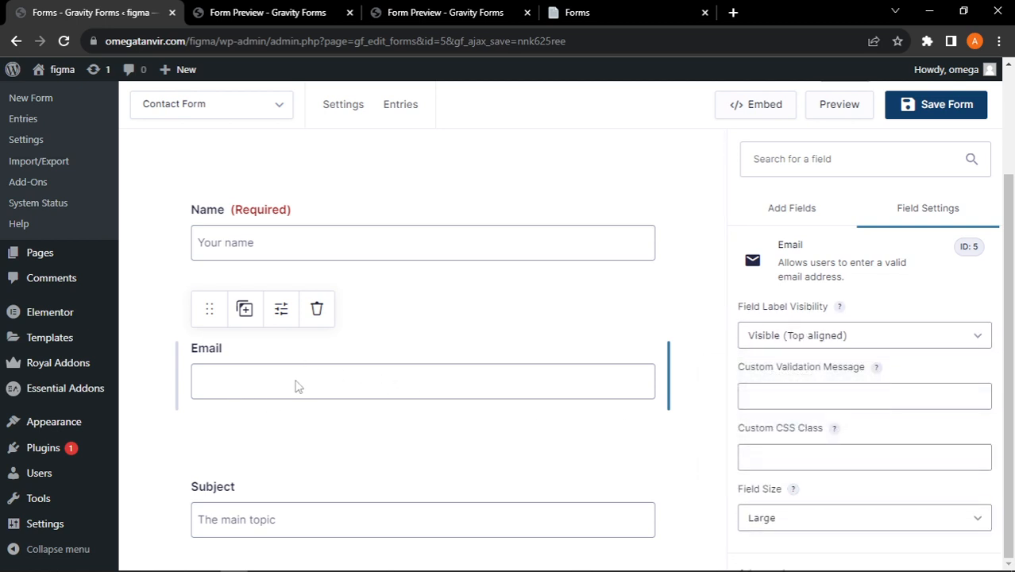
Step: Switch to the Notion notes and copy the words "Your email address" from the Email line
left_click(249, 9)
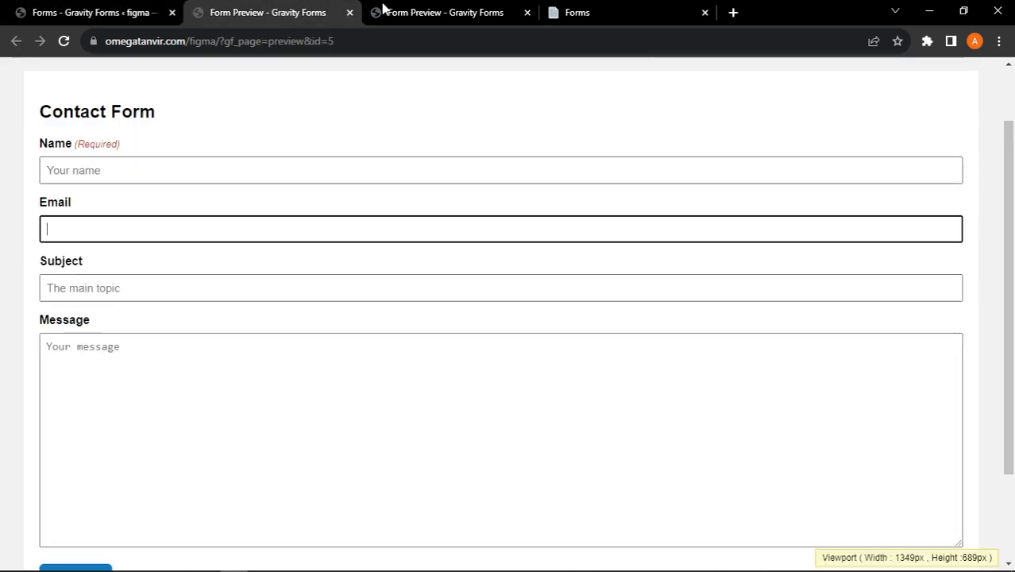
left_click(425, 8)
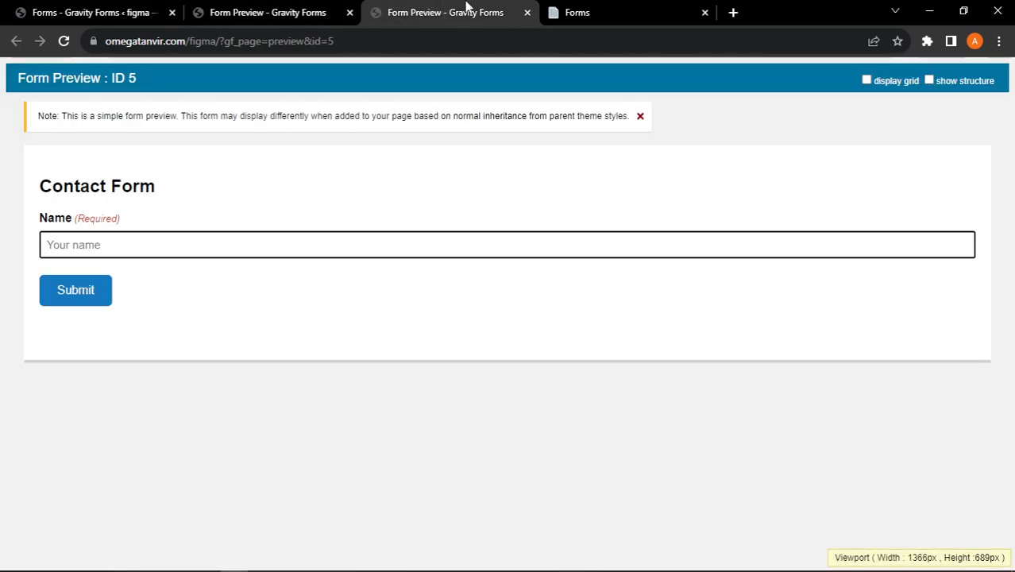
left_click(593, 9)
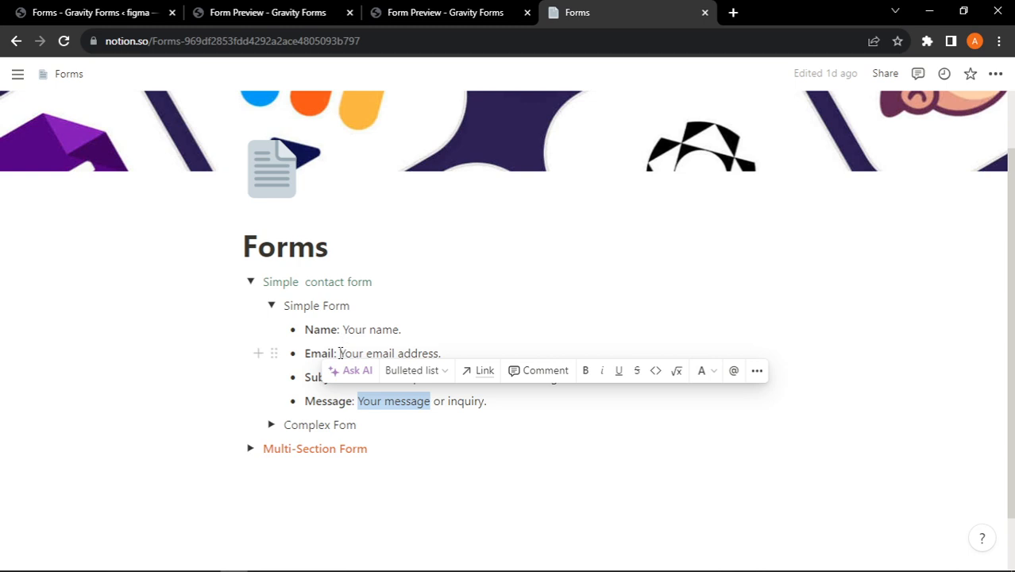
left_click_drag(340, 352, 436, 355)
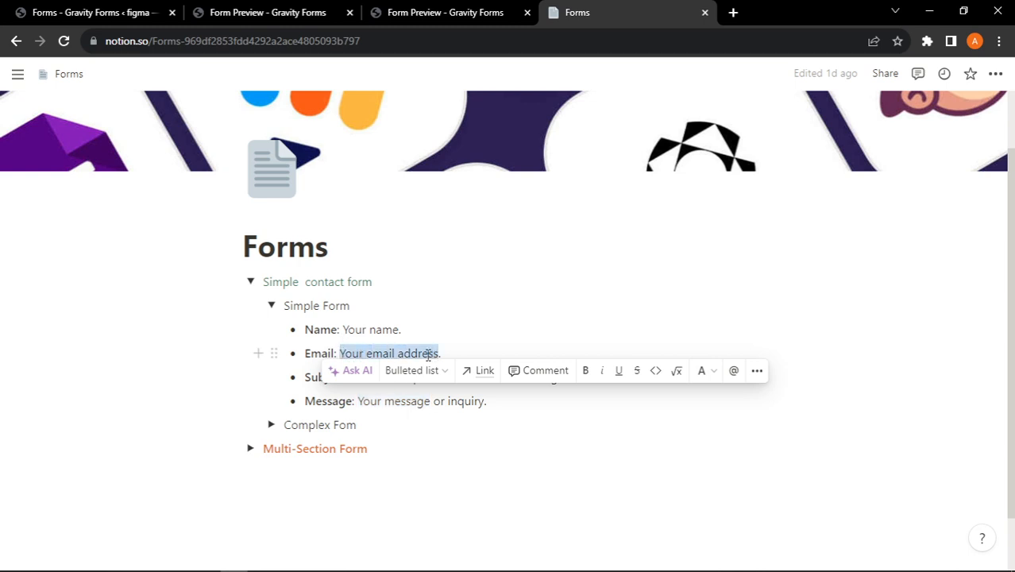
right_click(428, 355)
left_click(462, 179)
Step: Return to the form editor and paste "Your email address" as the Email field's placeholder in its appearance settings
left_click(73, 12)
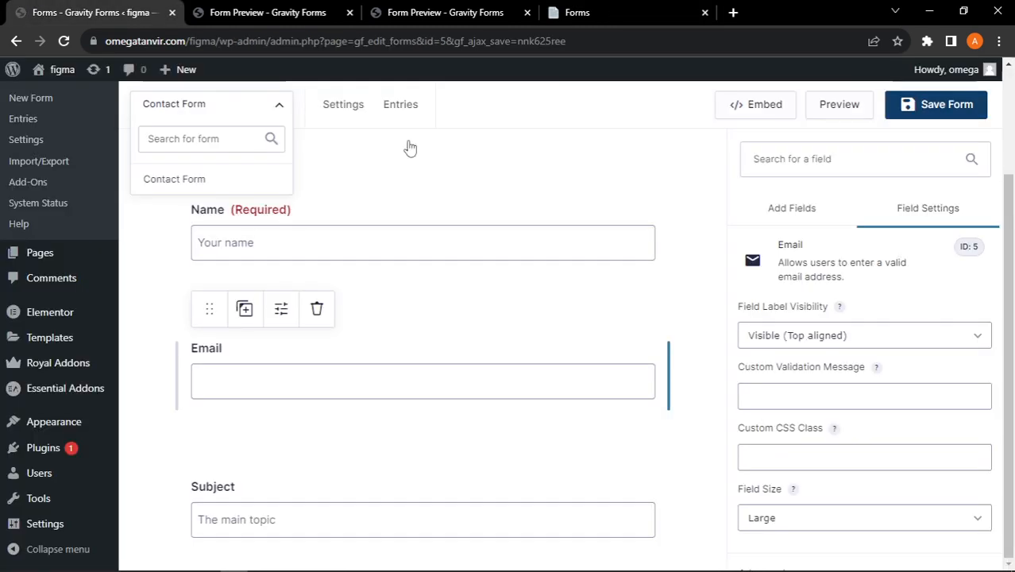
left_click(354, 377)
scroll(842, 348, "down", 2)
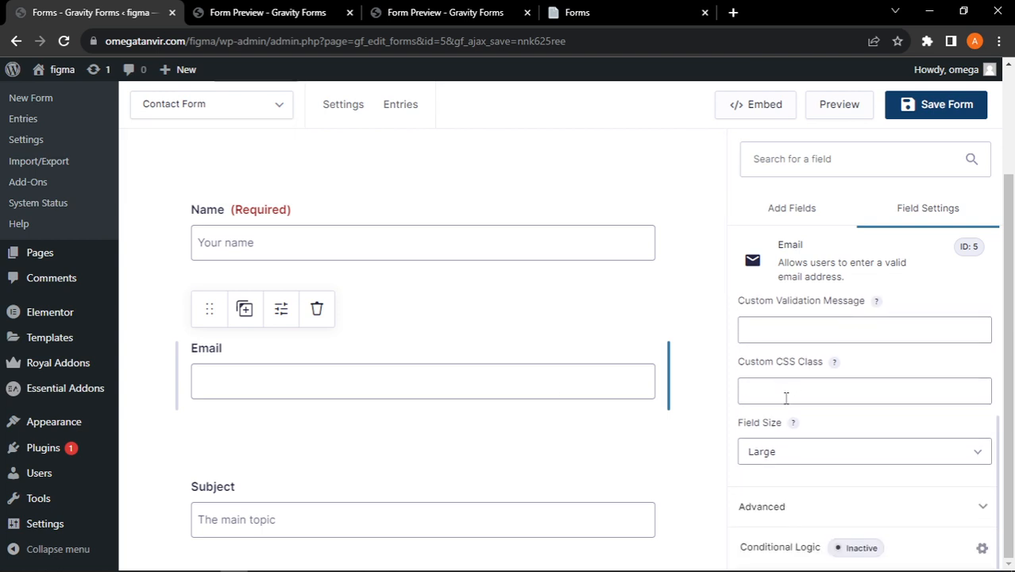
left_click(844, 454)
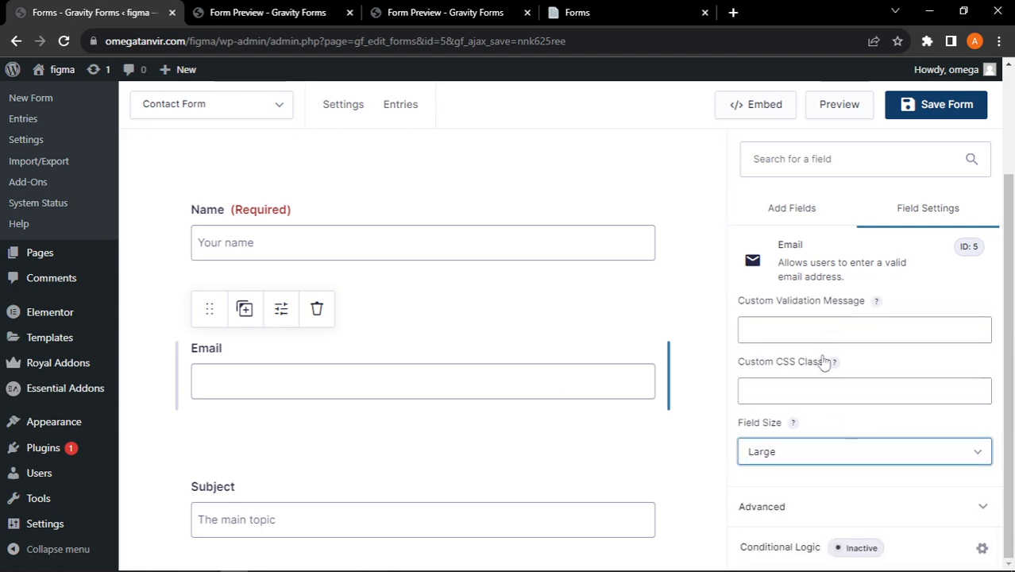
scroll(827, 349, "up", 4)
scroll(826, 345, "down", 1)
scroll(826, 381, "up", 1)
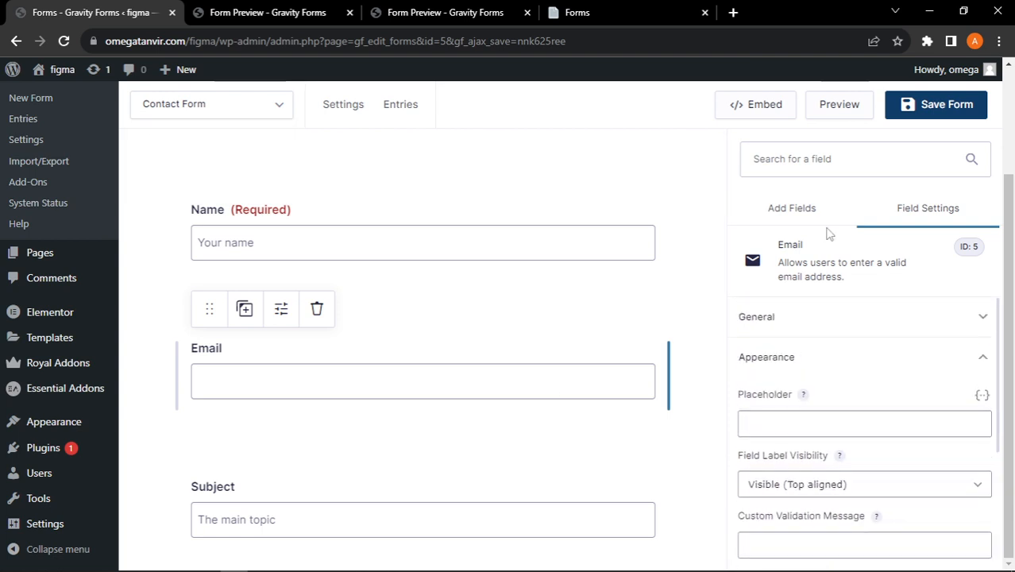
scroll(841, 349, "down", 2)
scroll(778, 401, "up", 2)
left_click(777, 417)
right_click(777, 419)
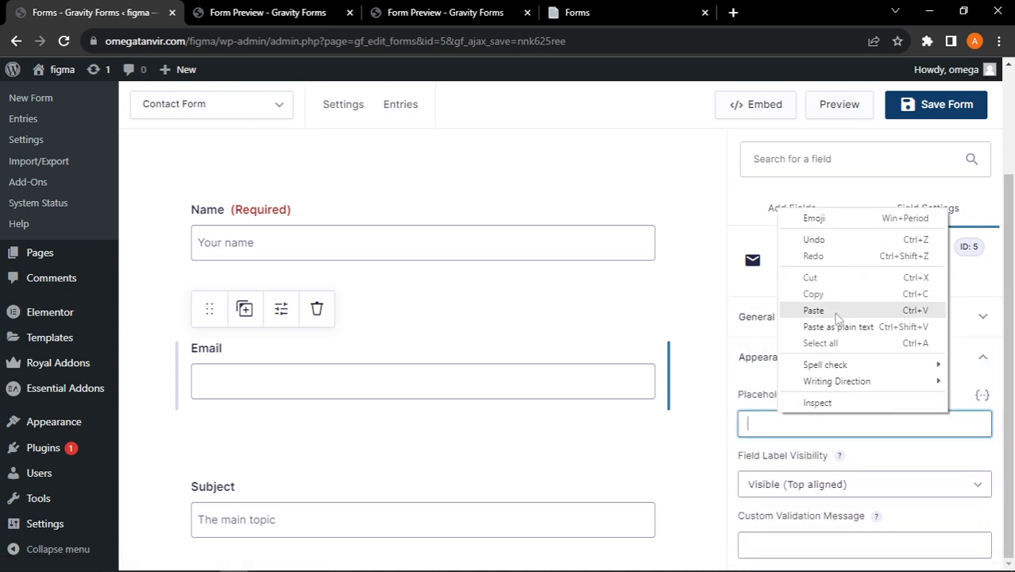
left_click(837, 311)
scroll(804, 397, "down", 3)
scroll(800, 389, "up", 5)
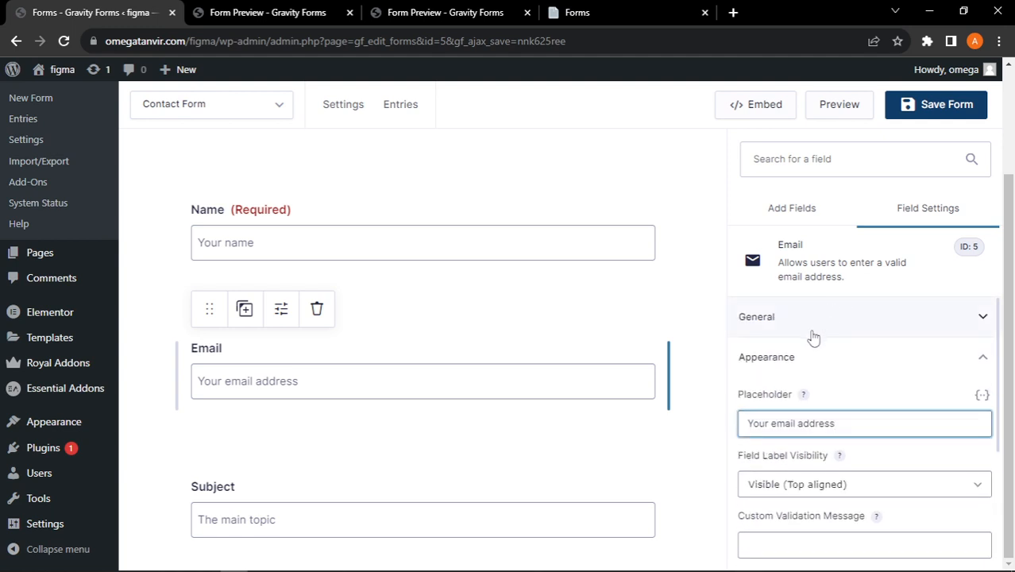
Step: Mark the Email field as Required in its general settings
left_click(799, 316)
scroll(761, 387, "down", 3)
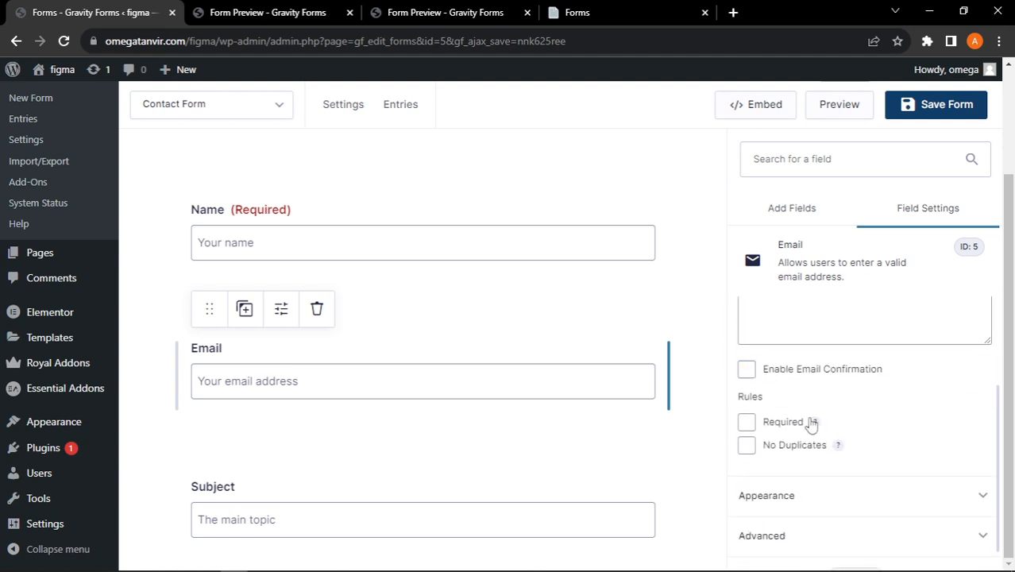
scroll(776, 460, "down", 1)
scroll(782, 445, "up", 2)
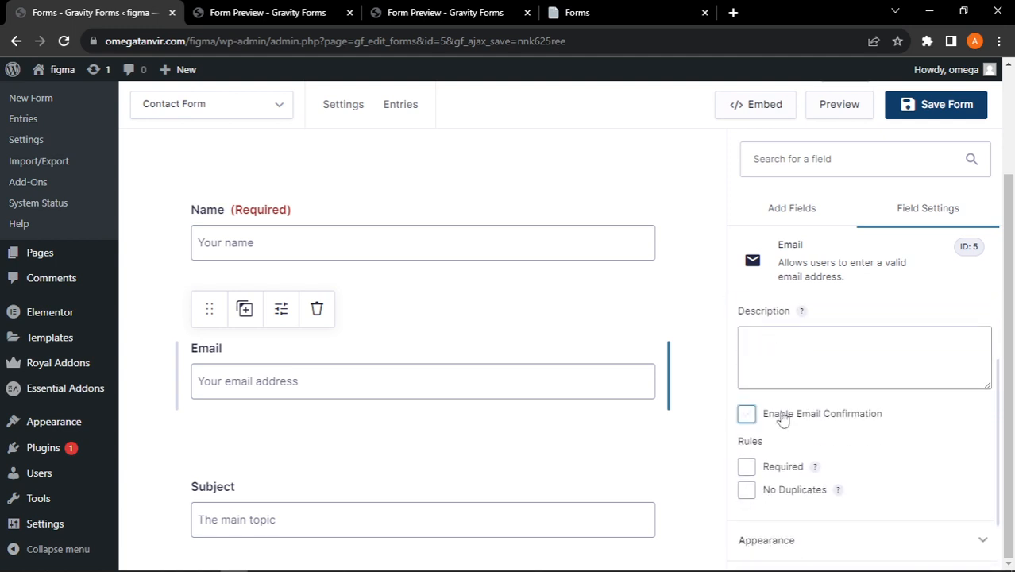
left_click(769, 469)
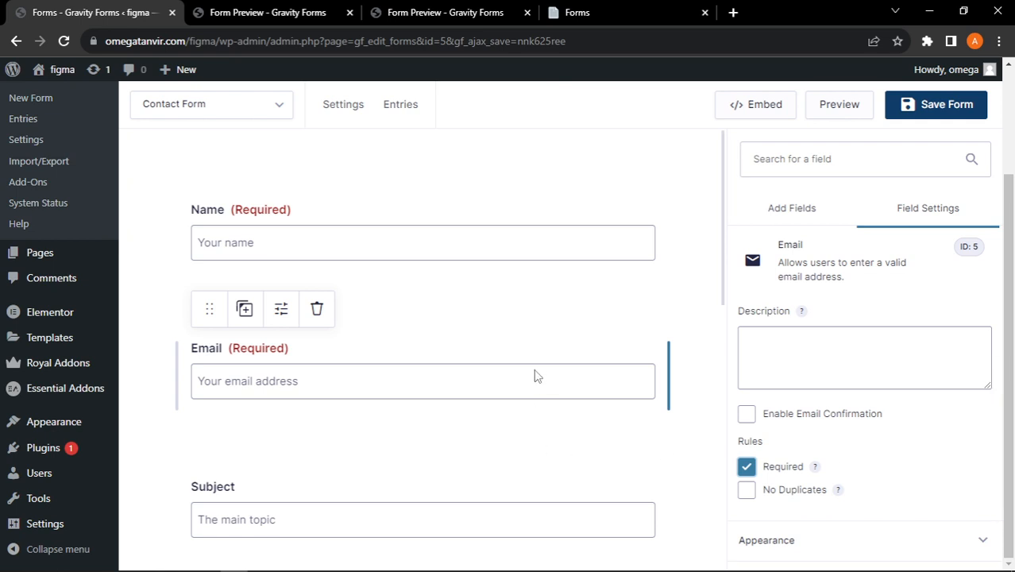
Step: Save the contact form, open a new preview and look over its fields
left_click(929, 103)
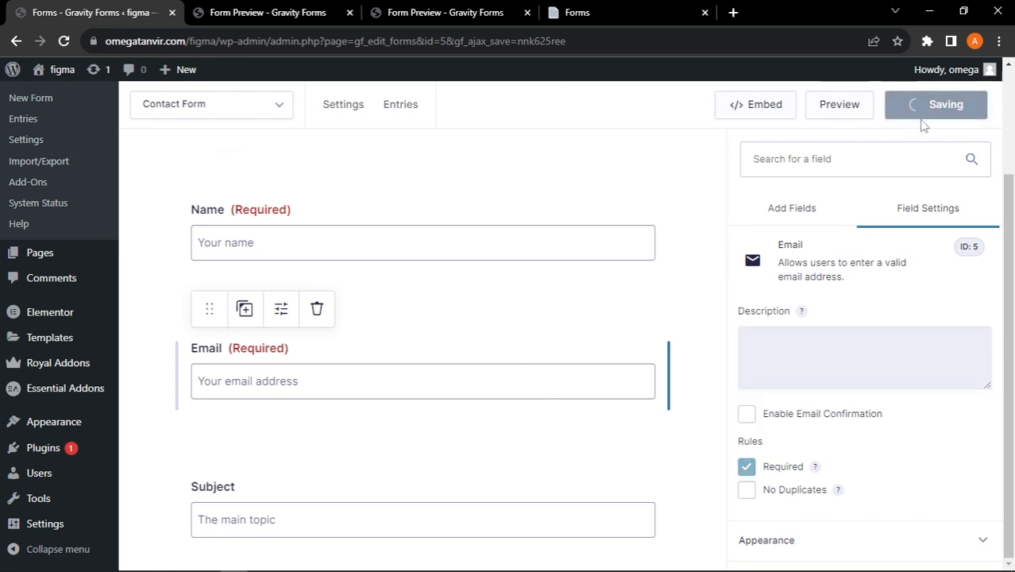
left_click(840, 102)
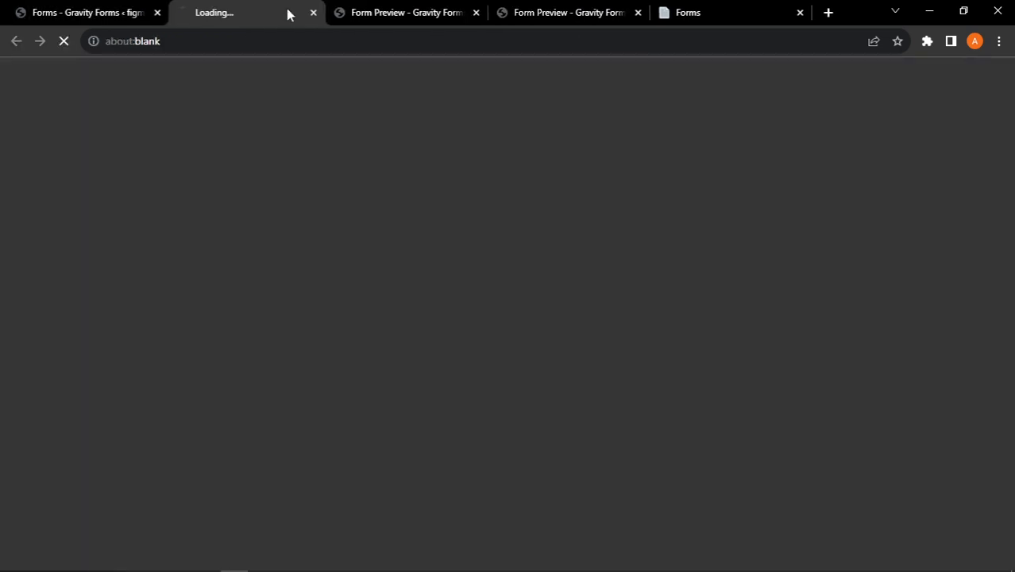
scroll(236, 351, "down", 3)
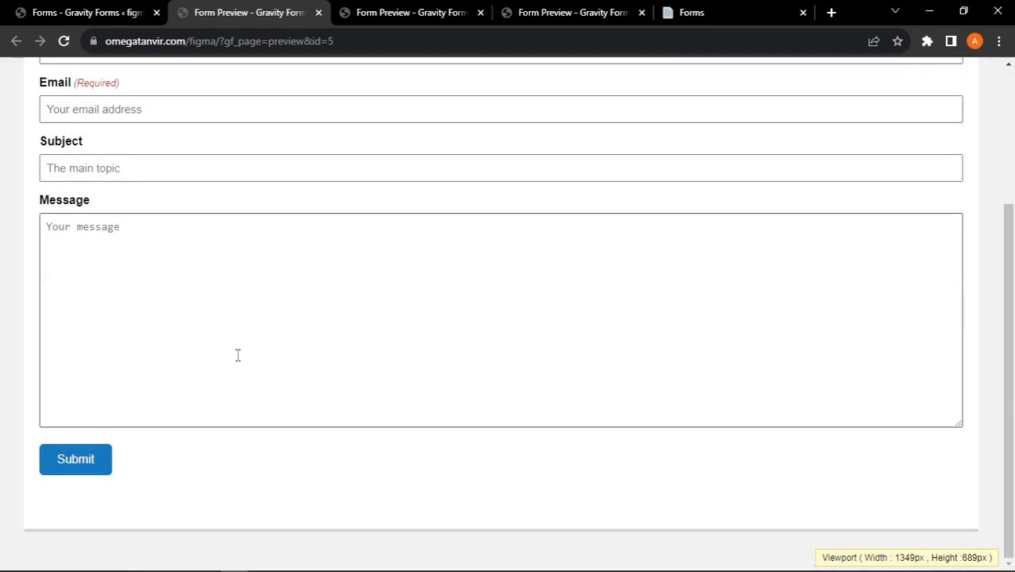
scroll(238, 353, "up", 3)
Step: Try to submit the previewed form with name "jgj", email "vgjguj", subject "fhfy" and message "ytryrf"
left_click(139, 244)
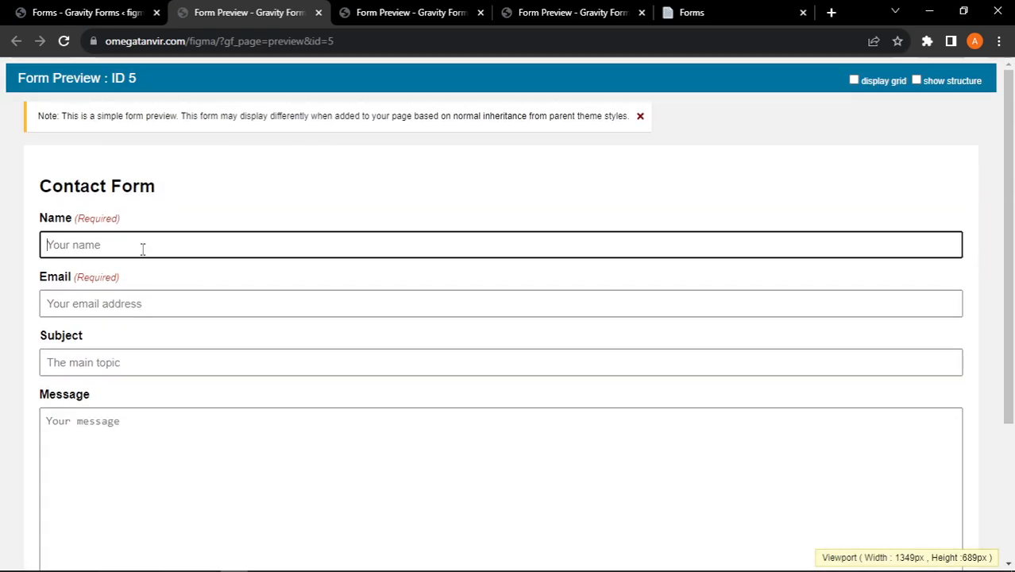
type("jgj")
left_click(262, 315)
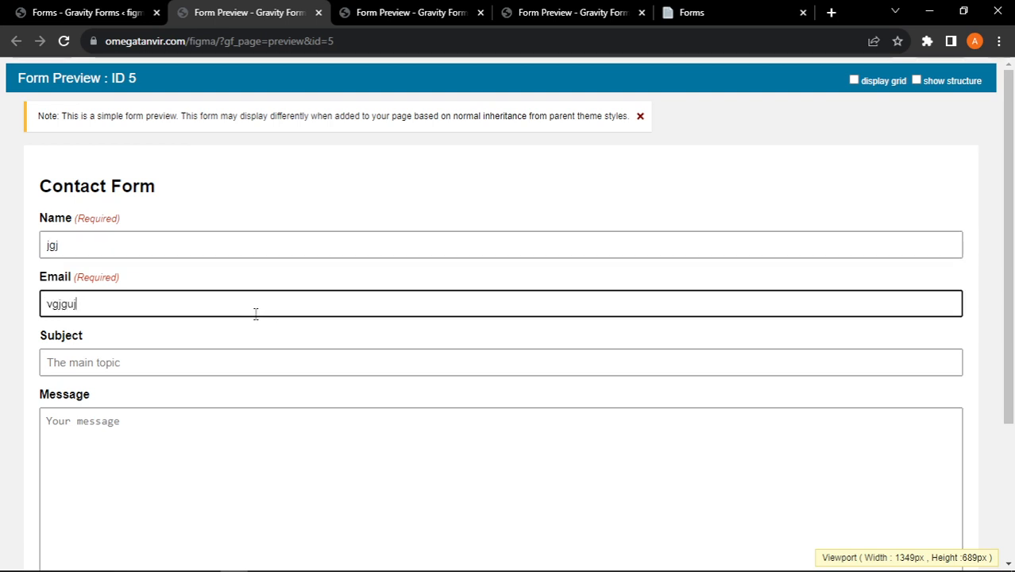
left_click(211, 327)
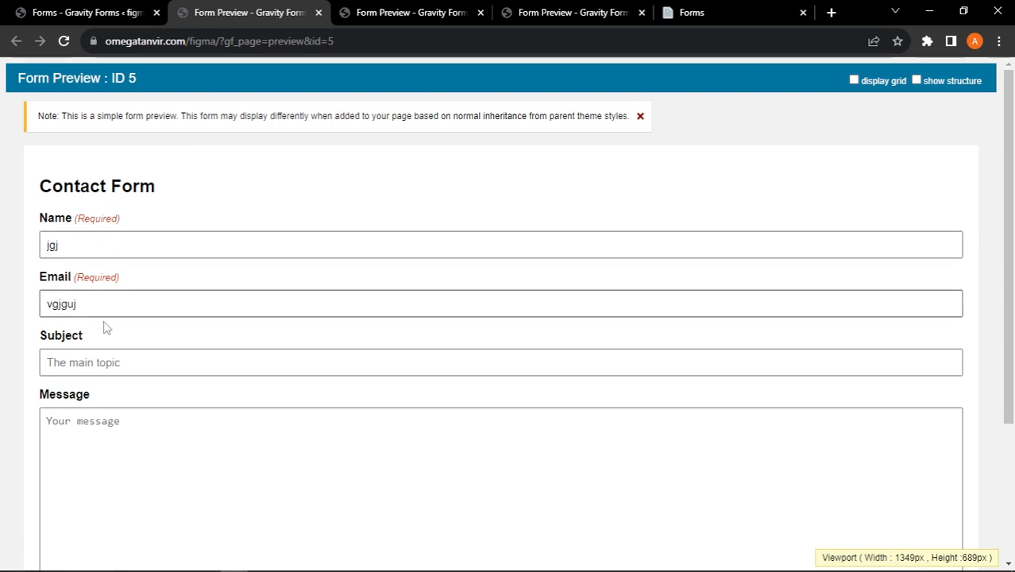
left_click(106, 363)
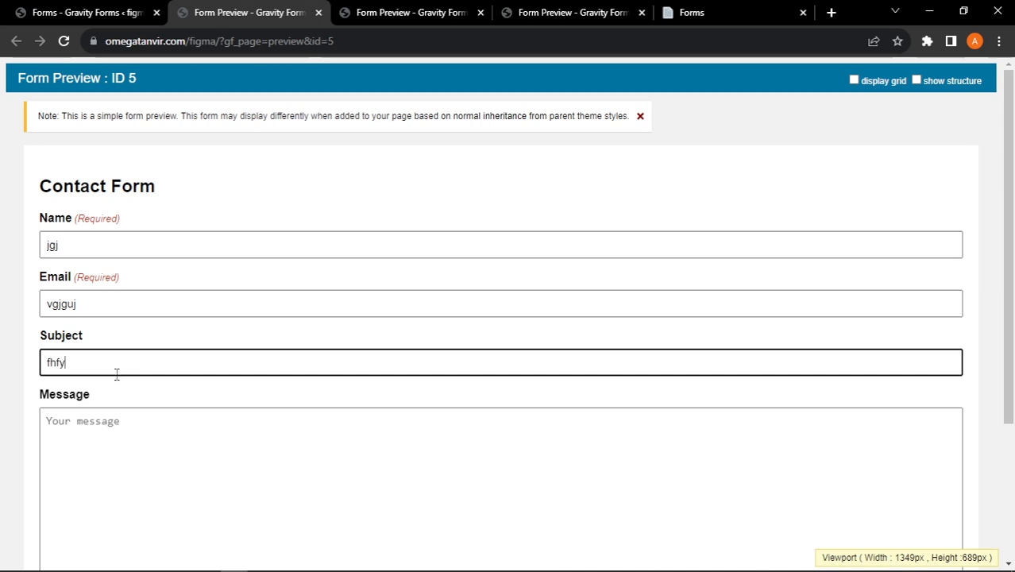
left_click(106, 455)
type("ytryrf")
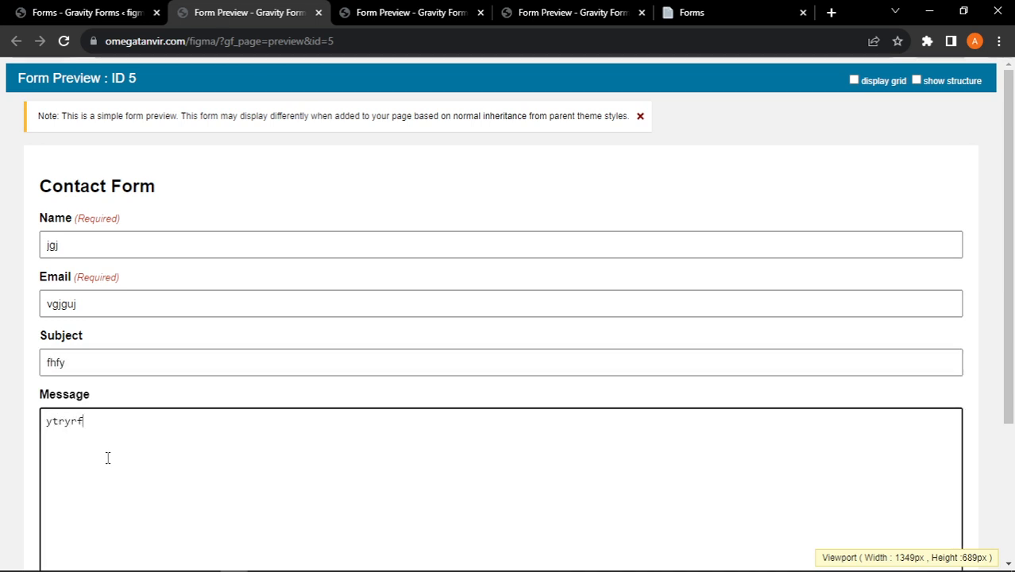
scroll(79, 429, "down", 3)
left_click(99, 468)
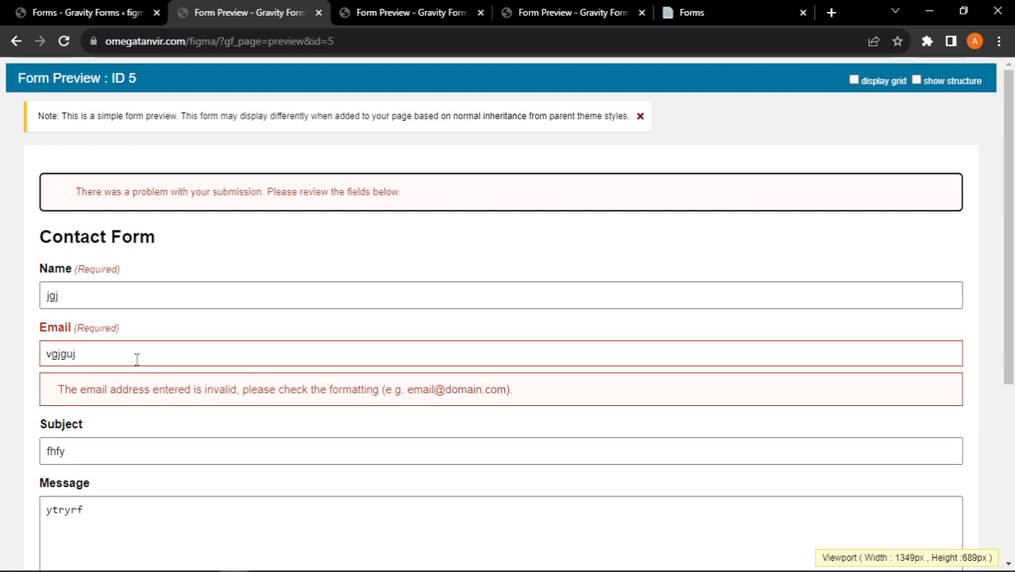
Step: Replace the Email entry with a correctly formatted test address and the Name entry with a proper name
left_click(136, 359)
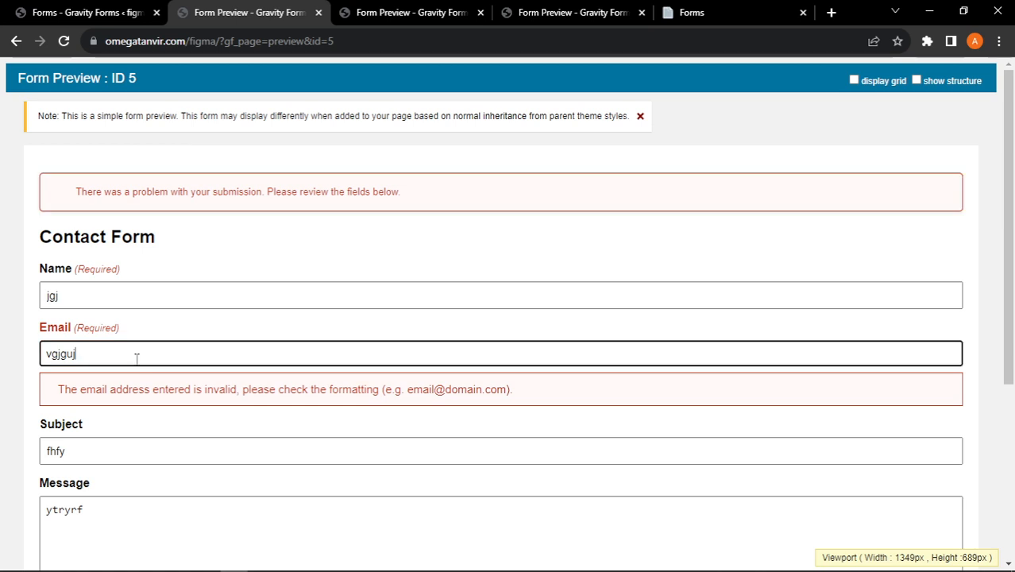
type("test@email.com")
double_click(74, 295)
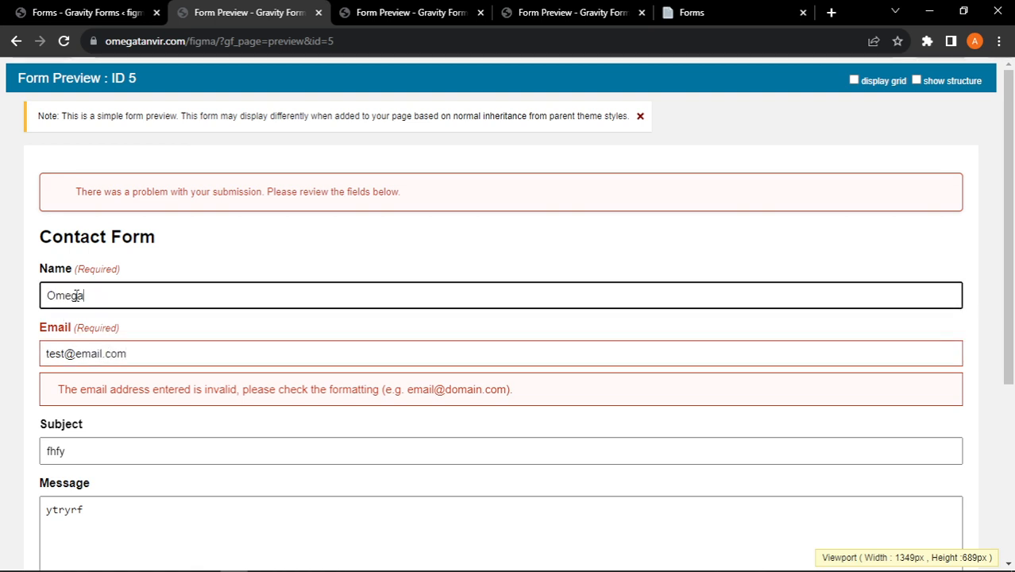
Step: Replace both the Subject and Message entries with "Test", submit the form and read the confirmation text
scroll(119, 397, "down", 2)
double_click(78, 302)
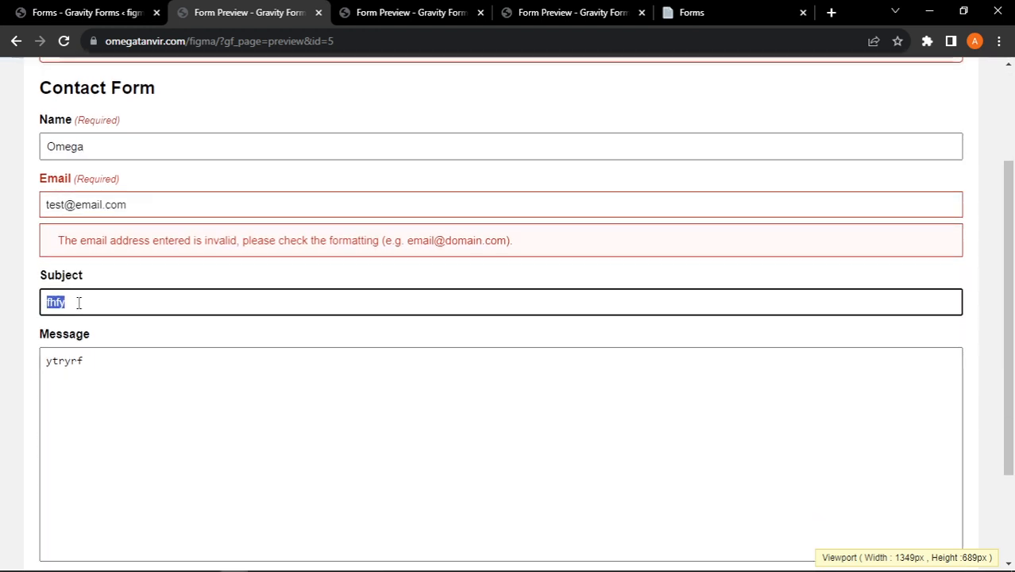
left_click(142, 359)
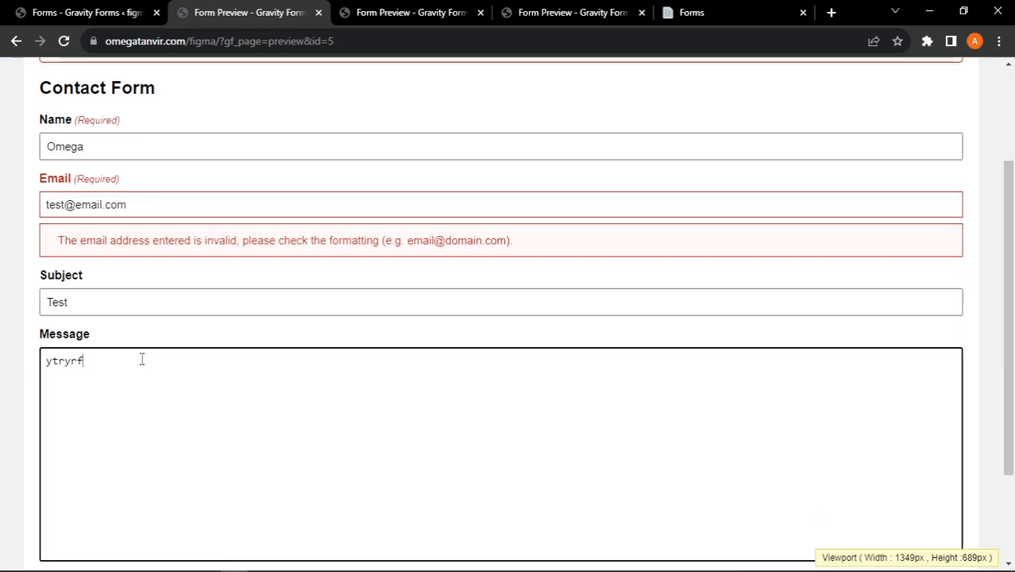
key("ctrl+a")
type("Test")
scroll(135, 381, "down", 2)
left_click(80, 465)
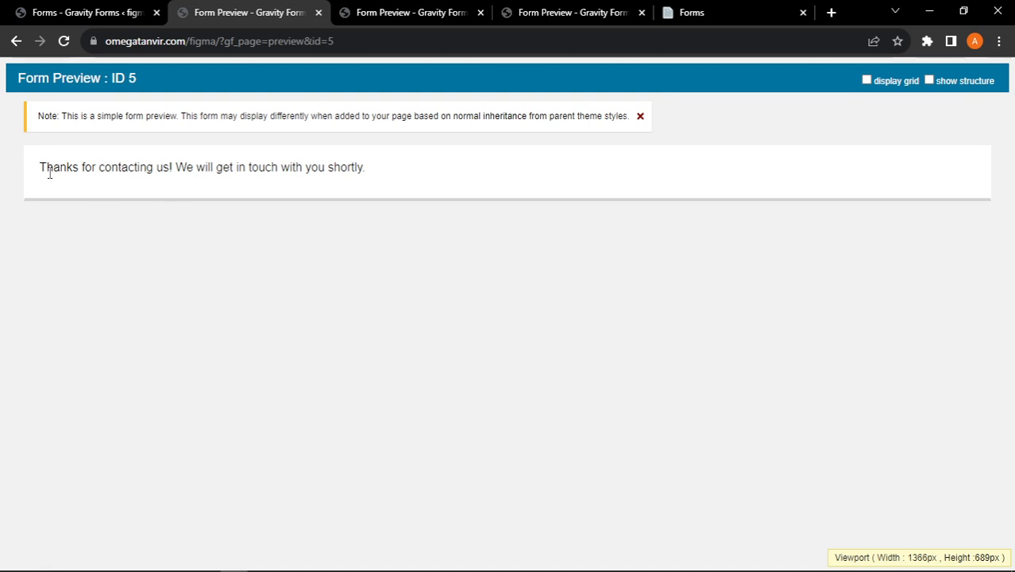
left_click_drag(40, 169, 437, 151)
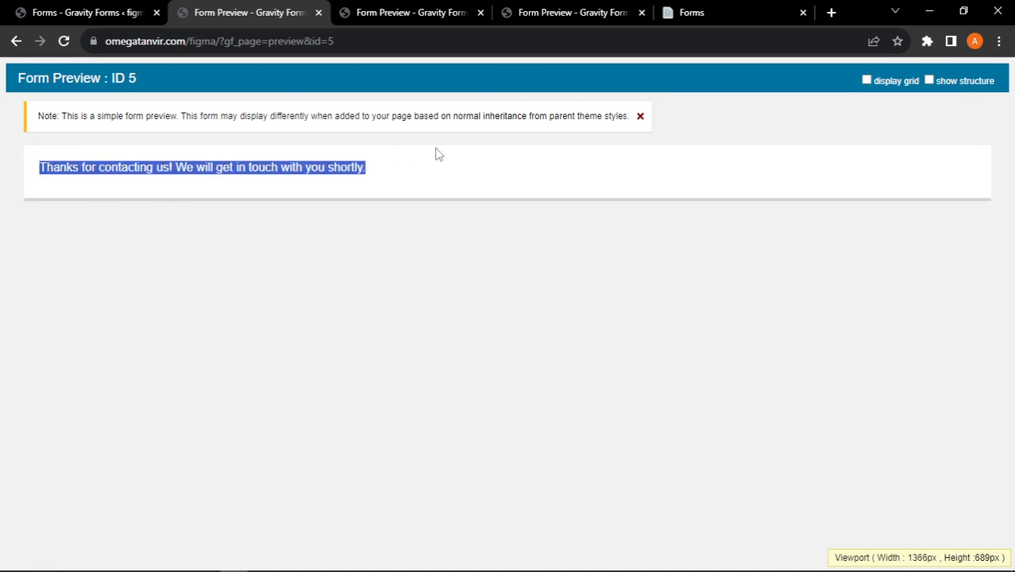
left_click(415, 217)
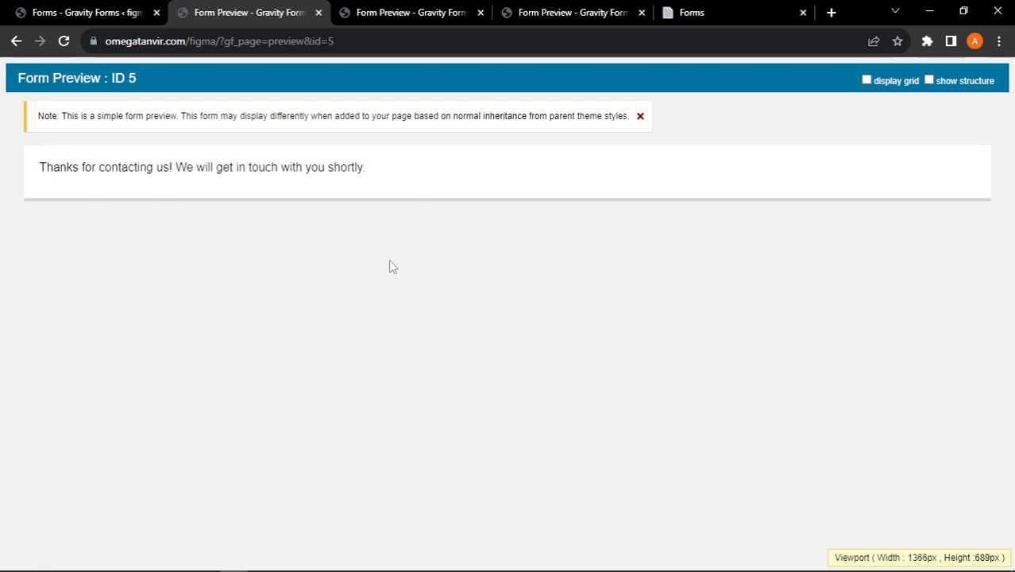